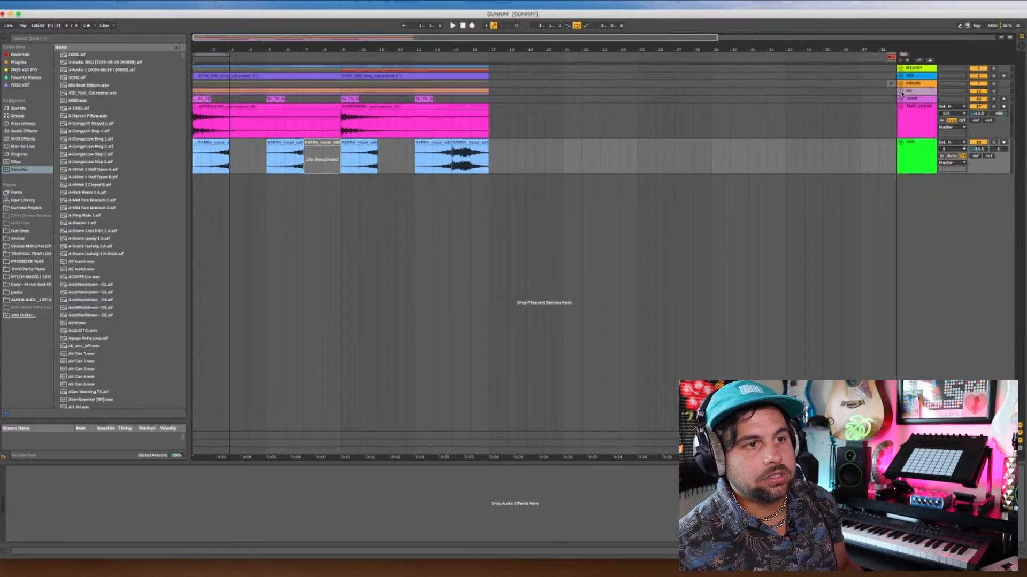
- Look inside the HH group, close it again, and fold the PERC SONAR and VOX tracks to a single line
left_click(901, 92)
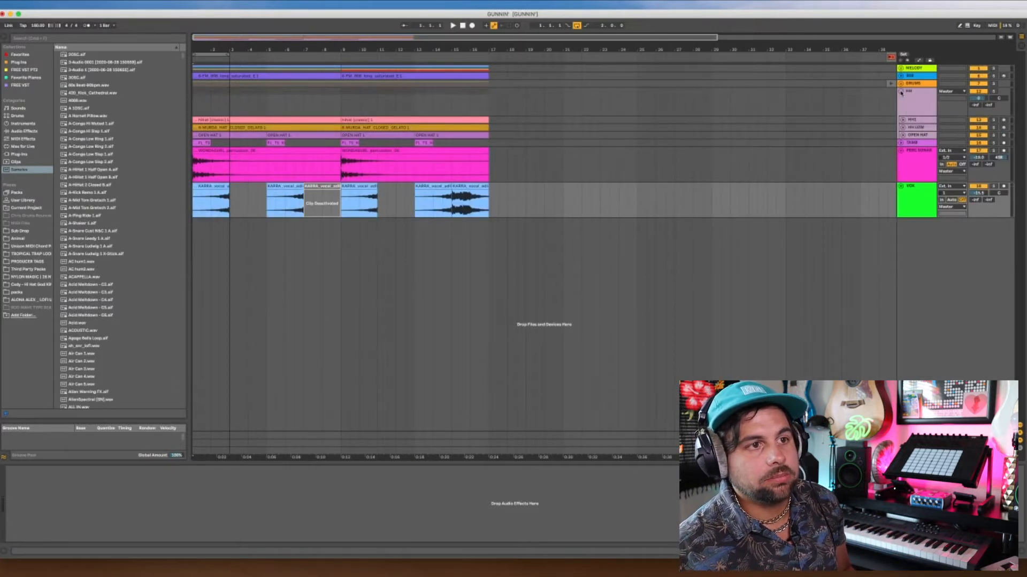
left_click(902, 92)
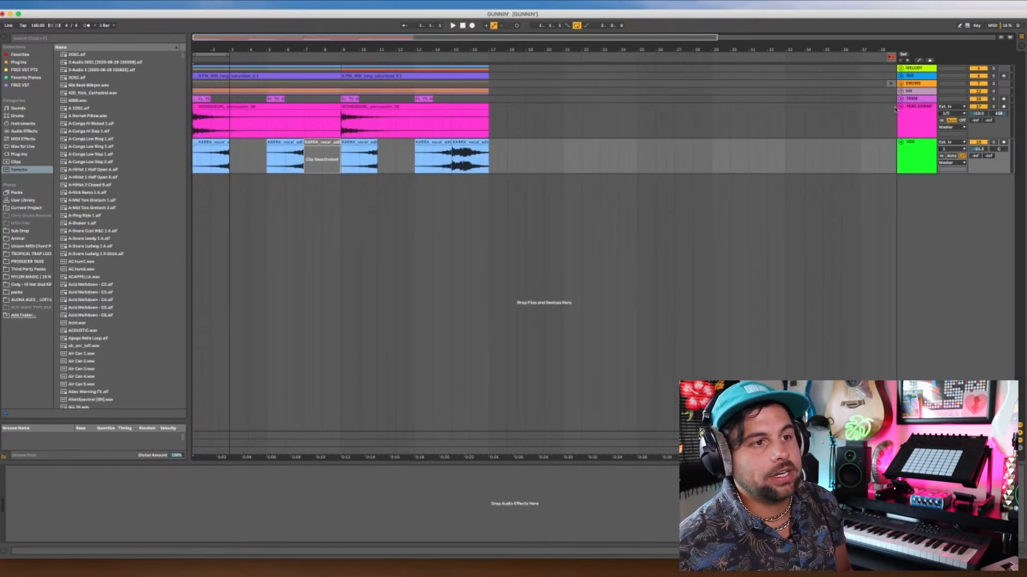
left_click(902, 107)
left_click(901, 114)
- Insert four new audio tracks below the VOX track
left_click(916, 116)
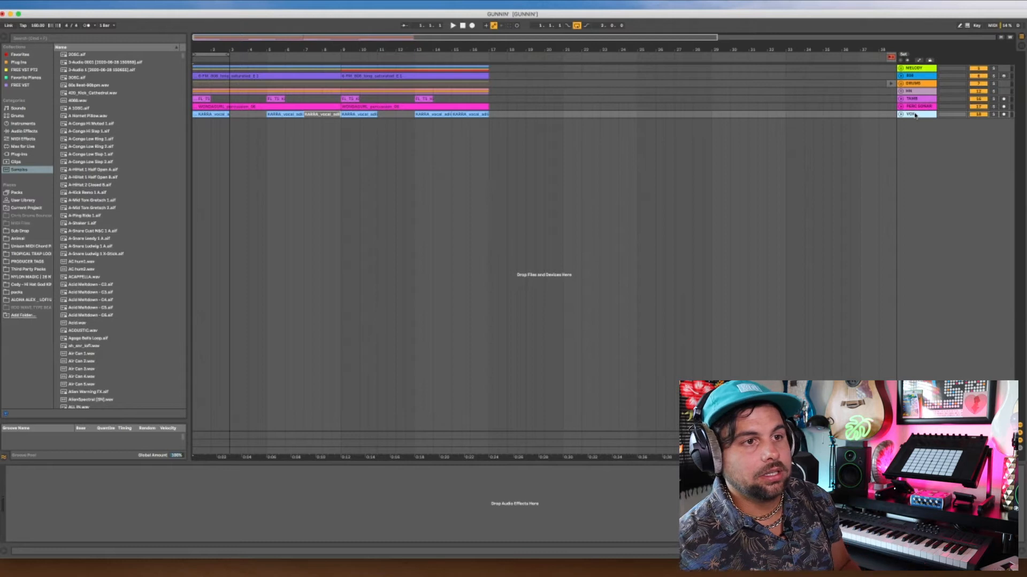
key("super+t")
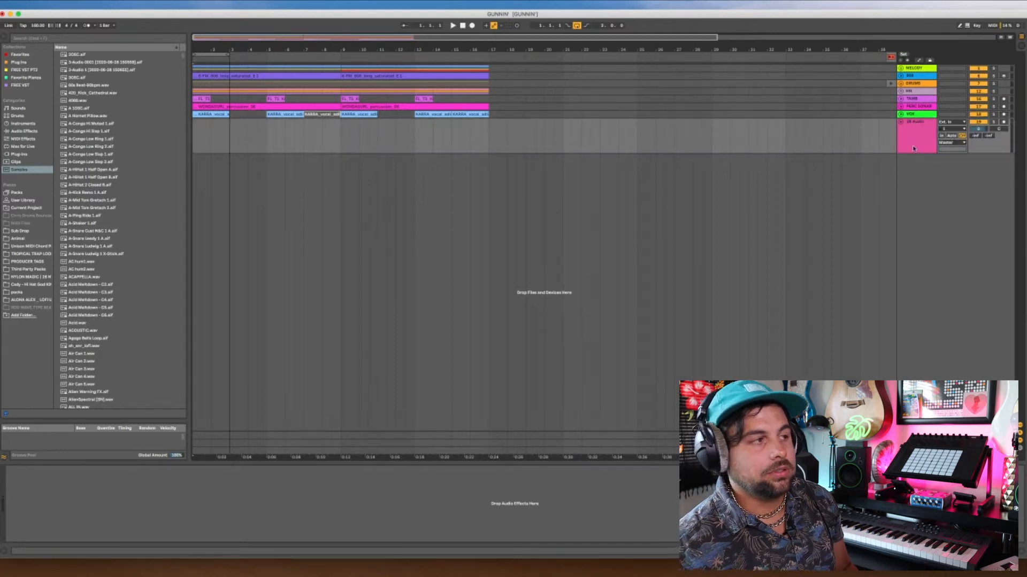
key("super+t")
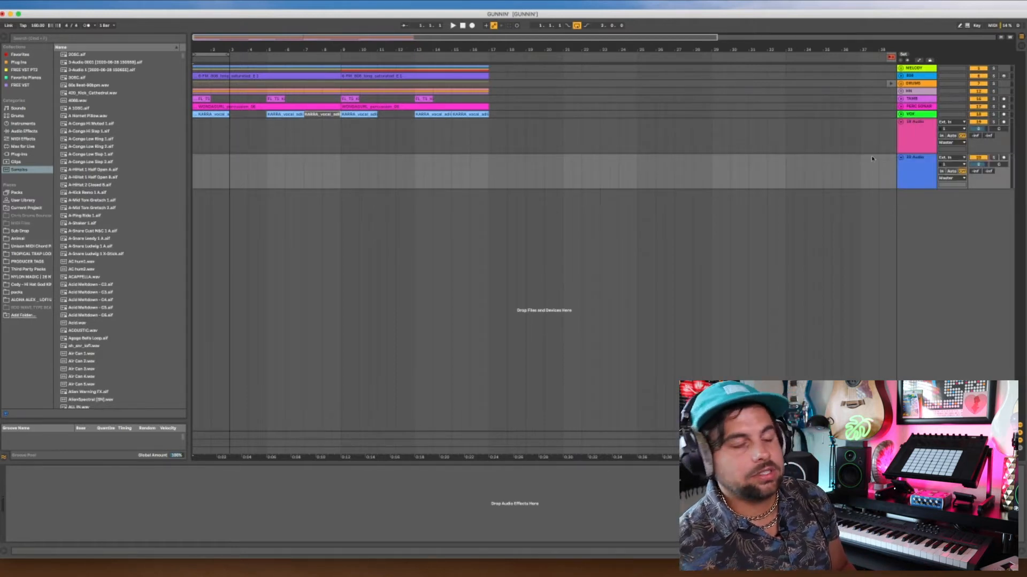
key("super+t")
key("super+t")
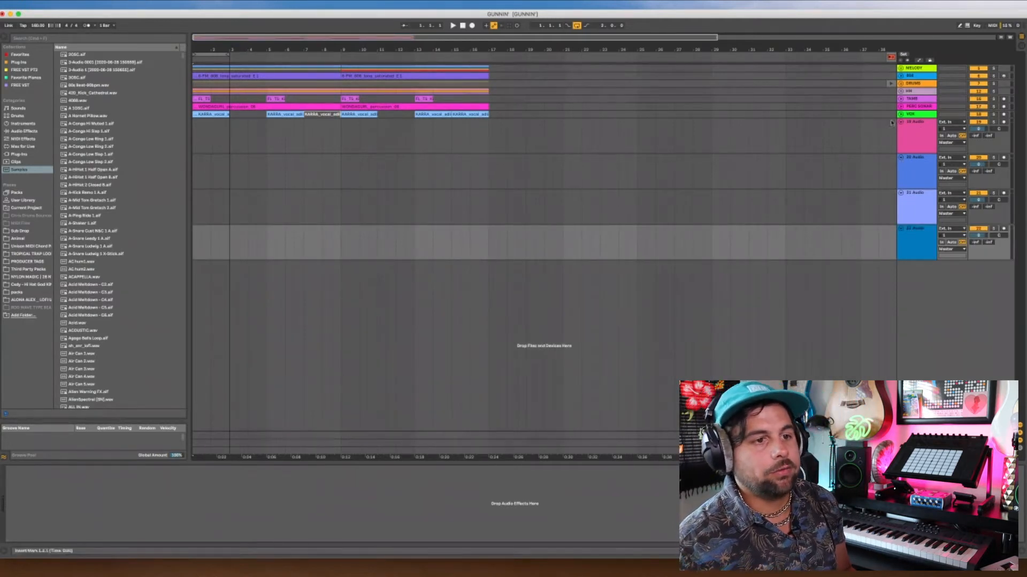
- Delete the four empty audio tracks below VOX
left_click(917, 128)
left_click(917, 241, "shift")
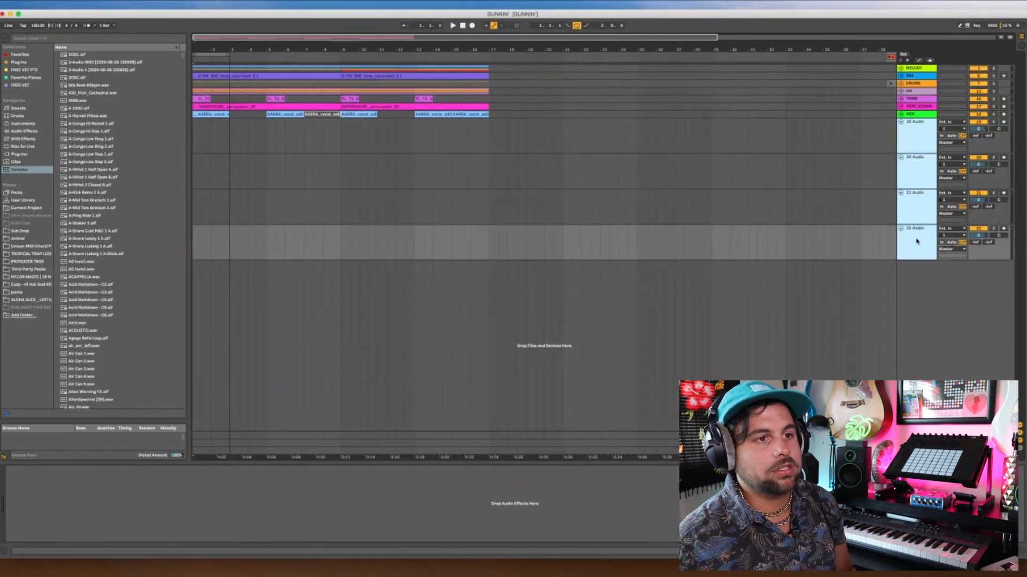
key("Delete")
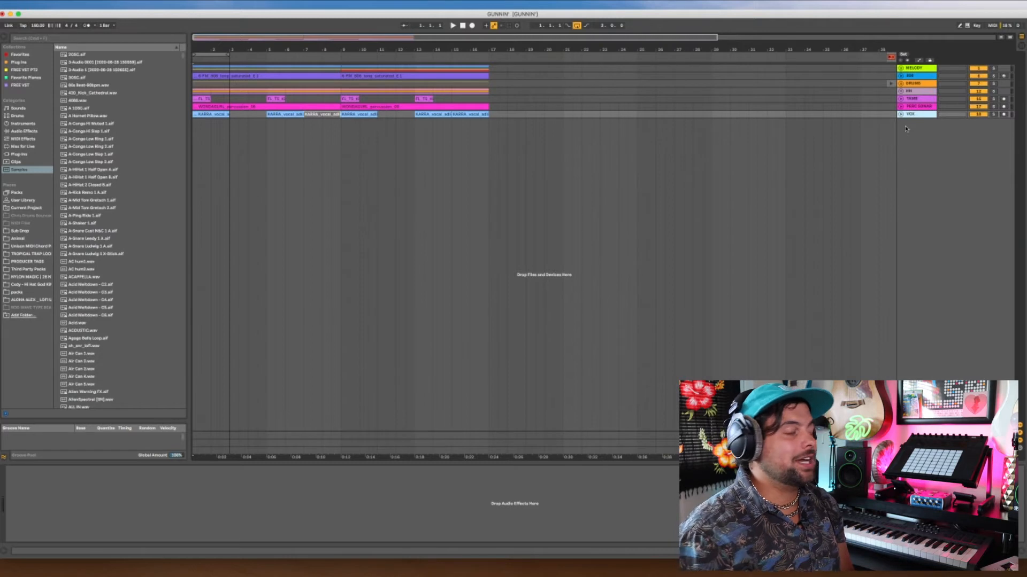
- Play the arrangement from the beginning and watch the track levels in the Session View mixer
key("Home")
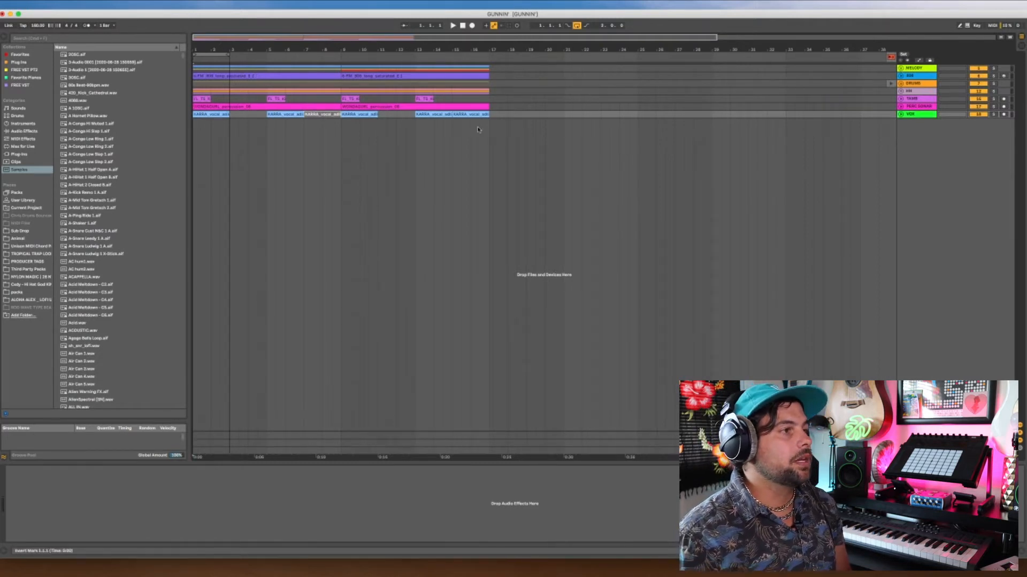
left_click(453, 25)
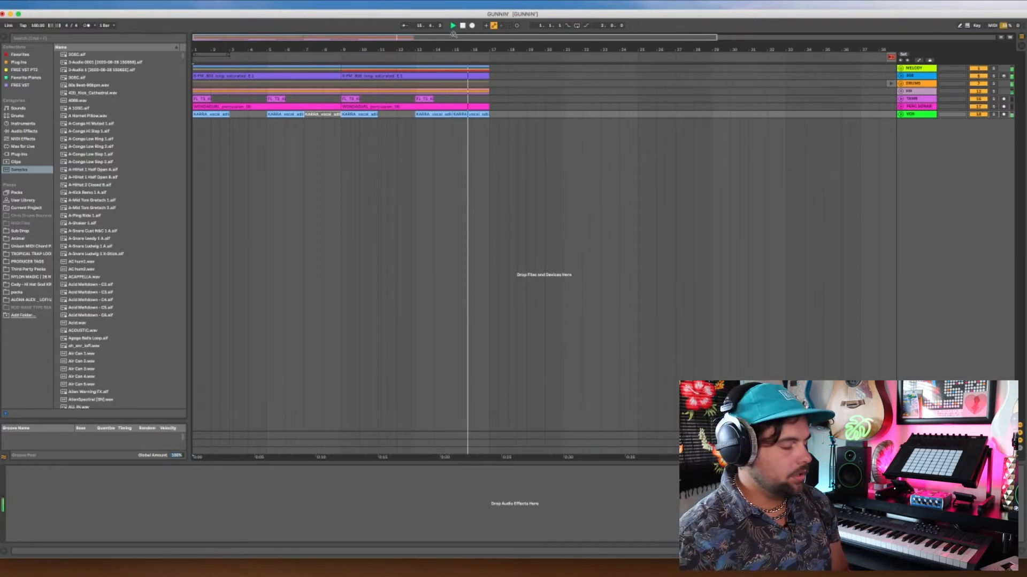
key("Tab")
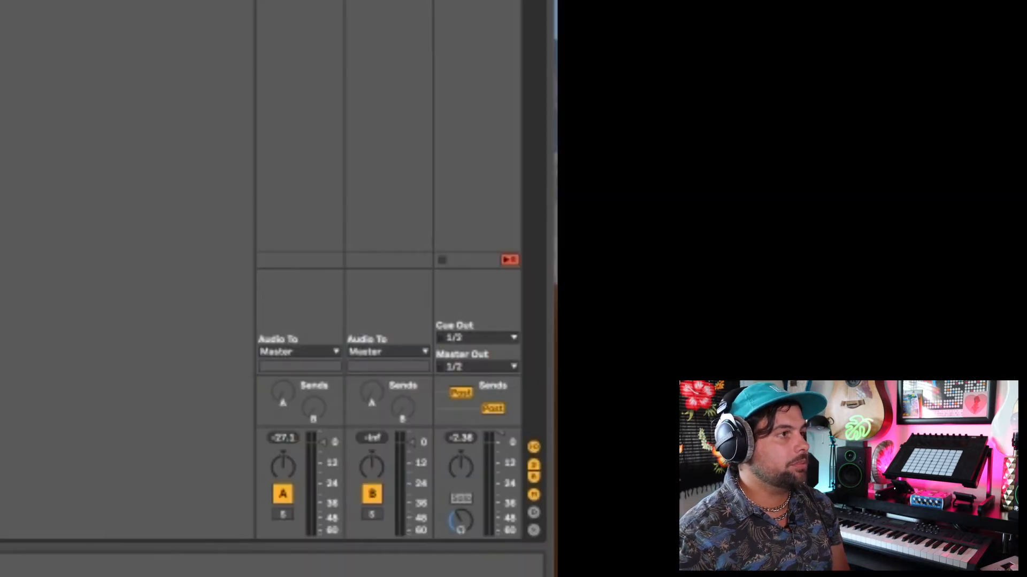
key("space")
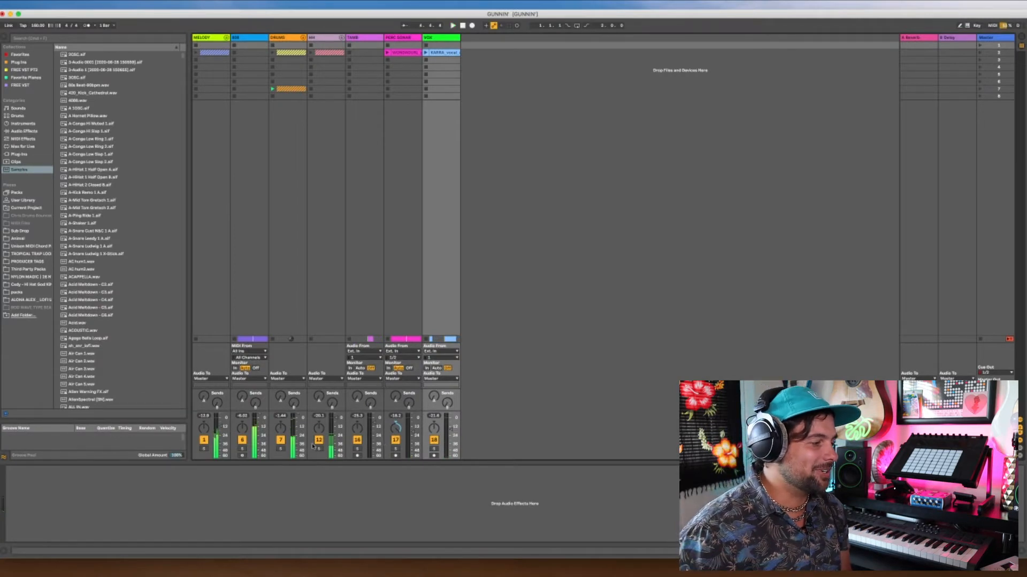
- Try the DRUMS, 808 and MELODY faders at about 0 dB and play the beat
left_click_drag(295, 417, 296, 415)
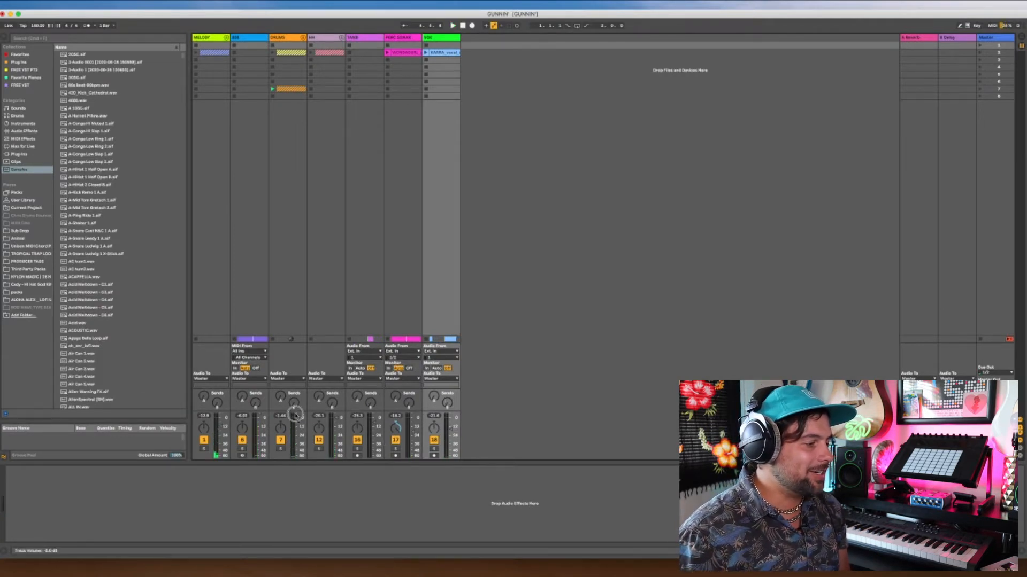
left_click(259, 415)
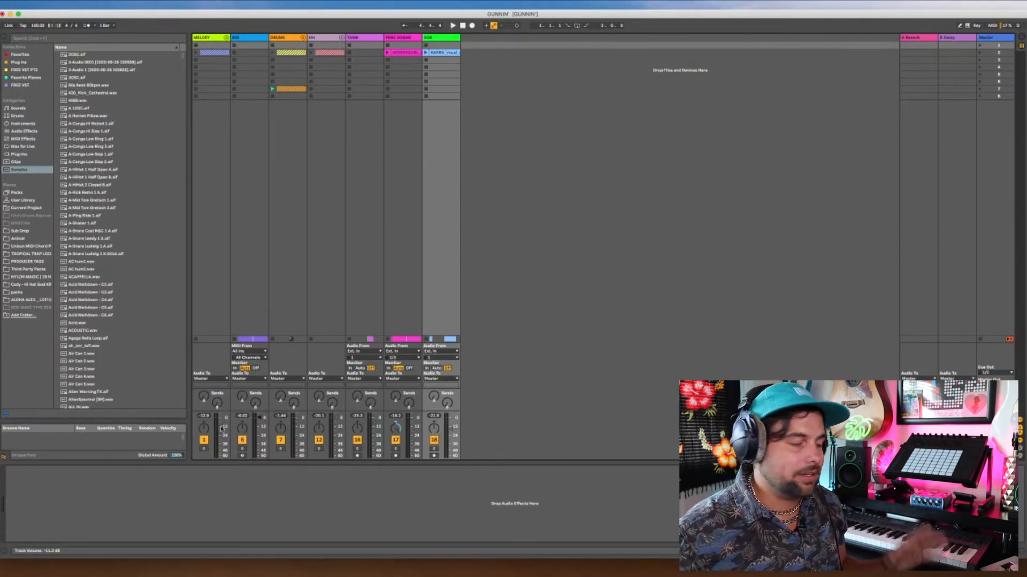
left_click_drag(221, 429, 218, 416)
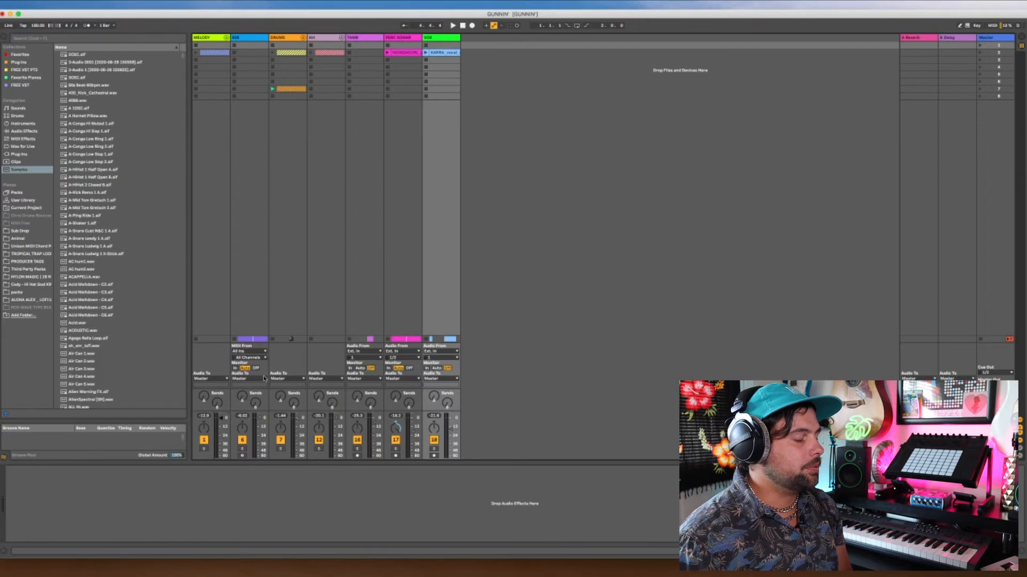
key("space")
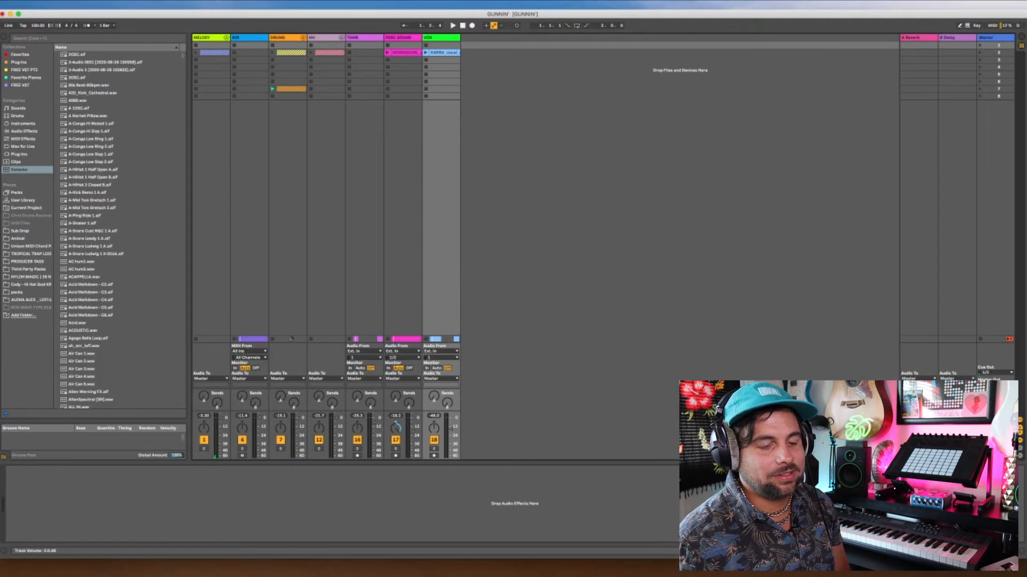
- Rebalance the HH, VOX and MELODY track volumes while the beat plays
key("space")
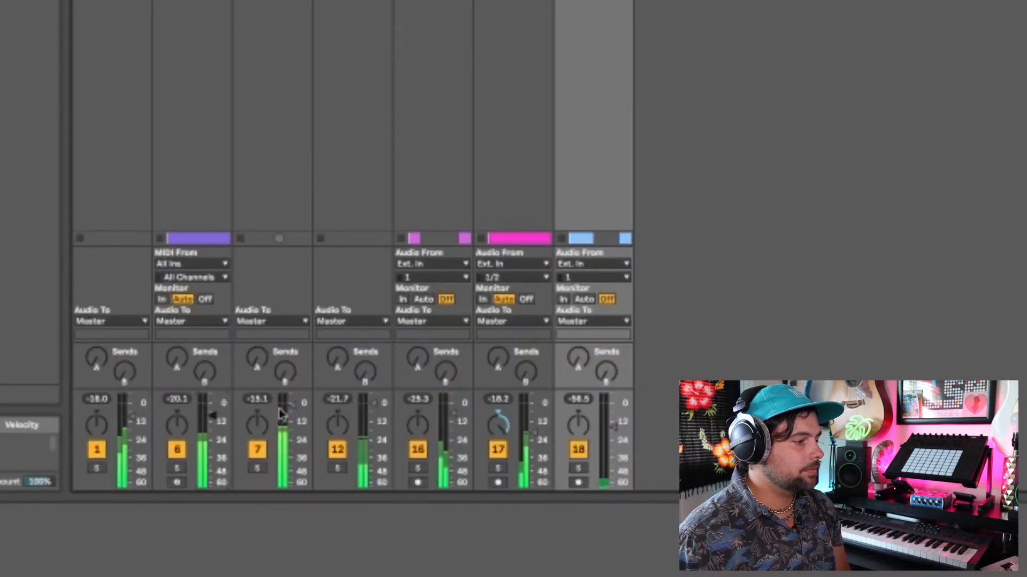
left_click(370, 407)
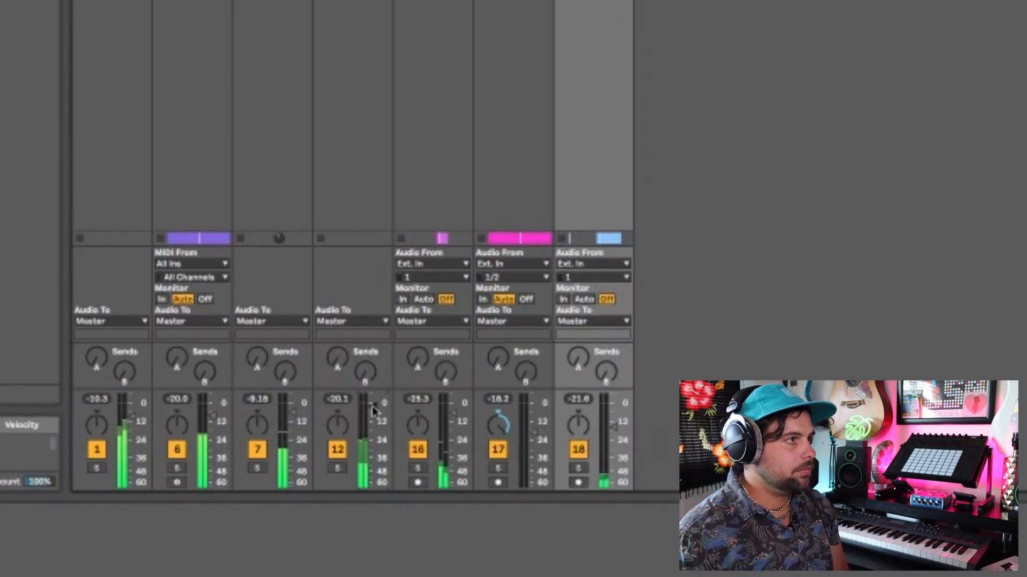
left_click(612, 425)
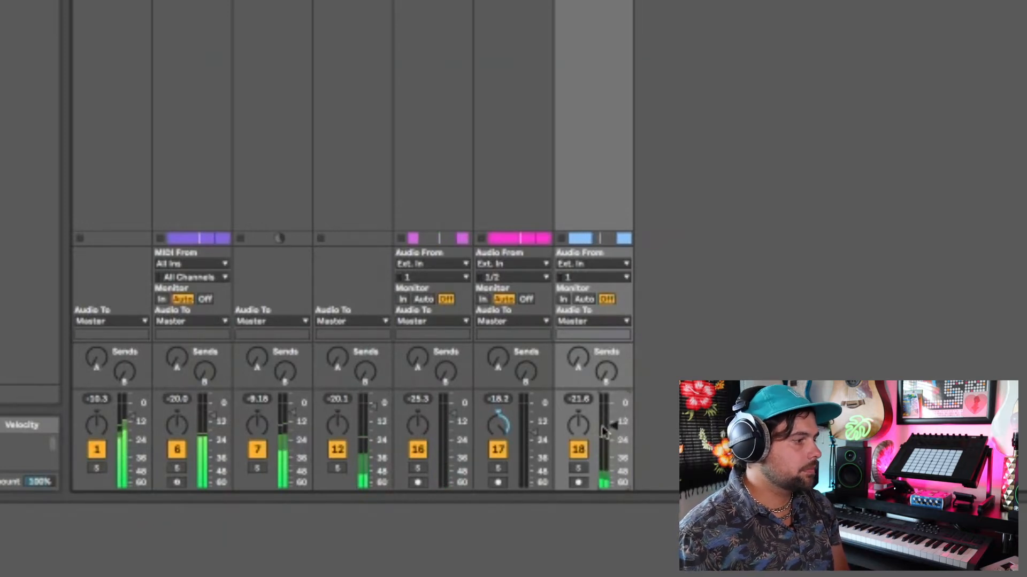
left_click(129, 422)
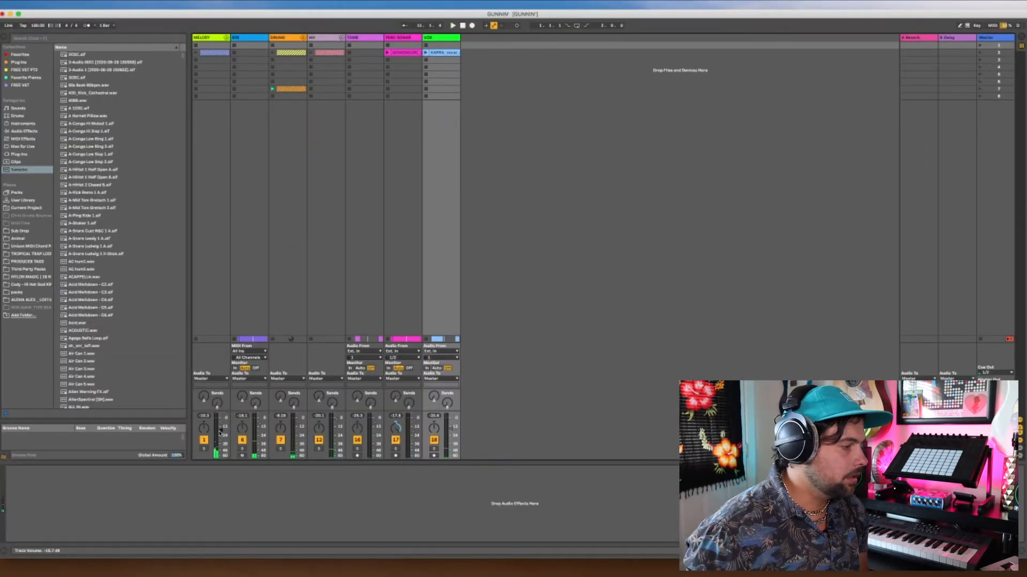
- Lower the MELODY track volume to about -17 dB and fine-tune the 808 track volume during playback
left_click_drag(219, 431, 220, 432)
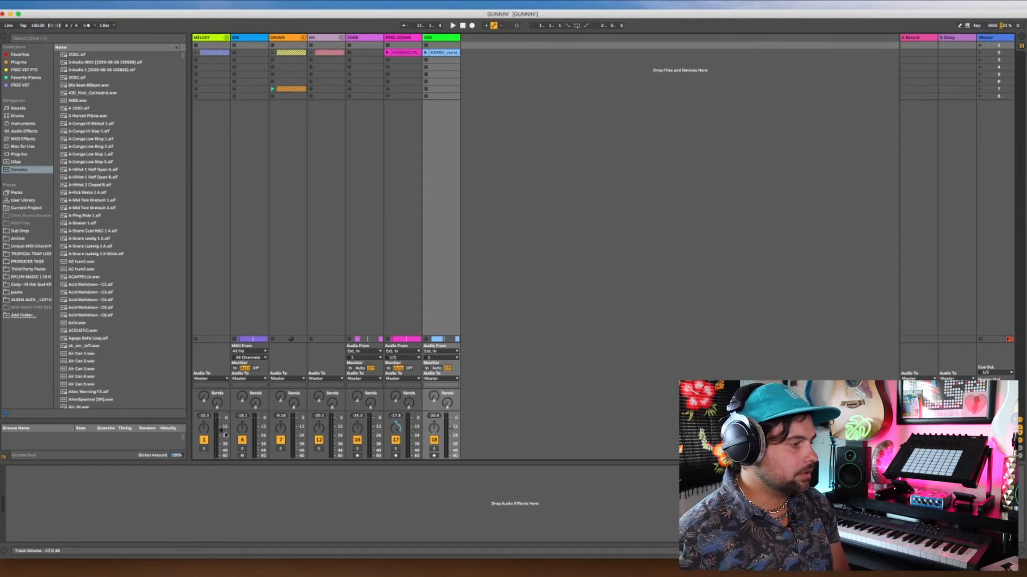
key("space")
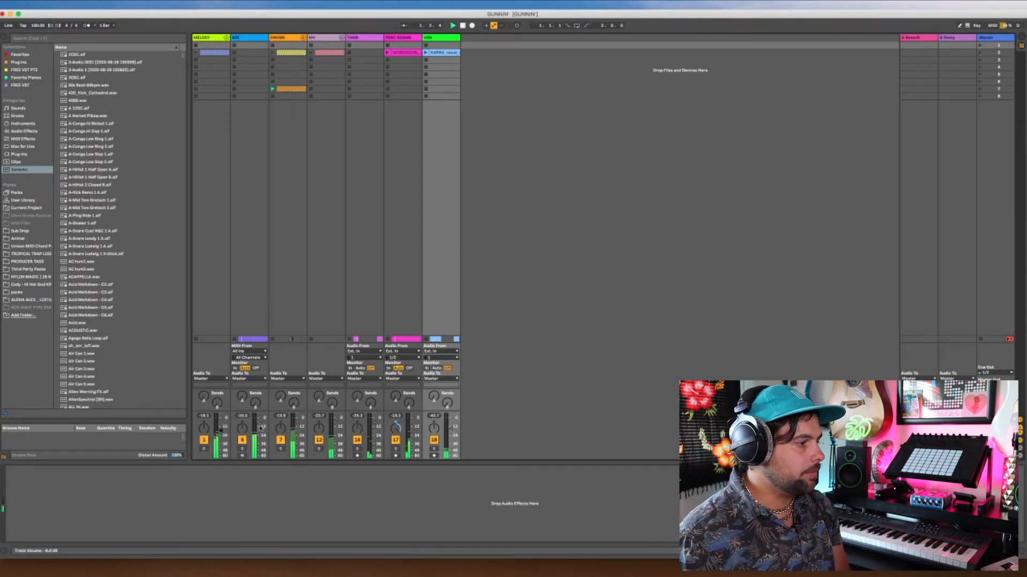
left_click_drag(261, 426, 257, 424)
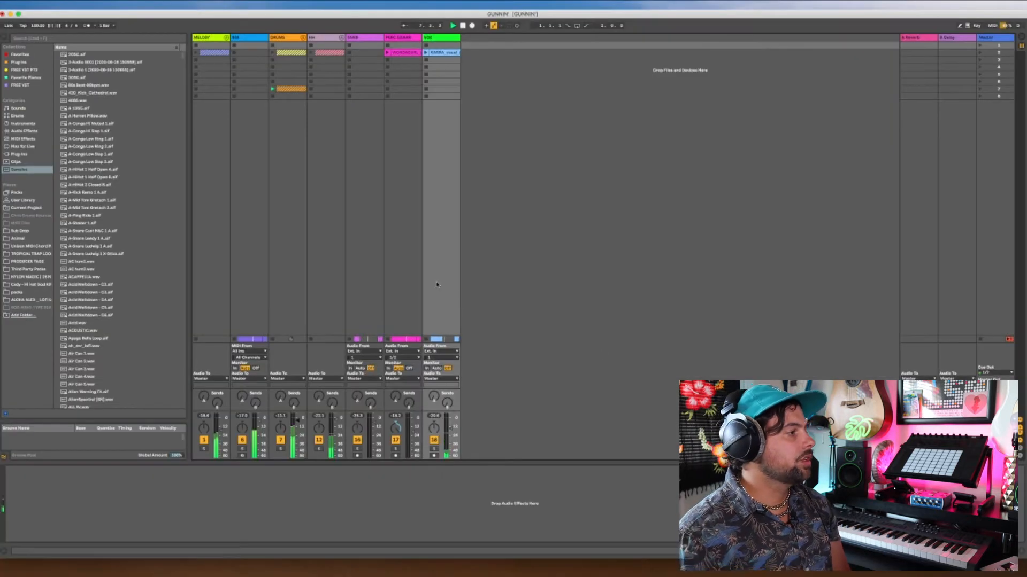
- Add a Saturator to the Master track, set its Drive to about 1.71 dB and play the mix through it
left_click(24, 131)
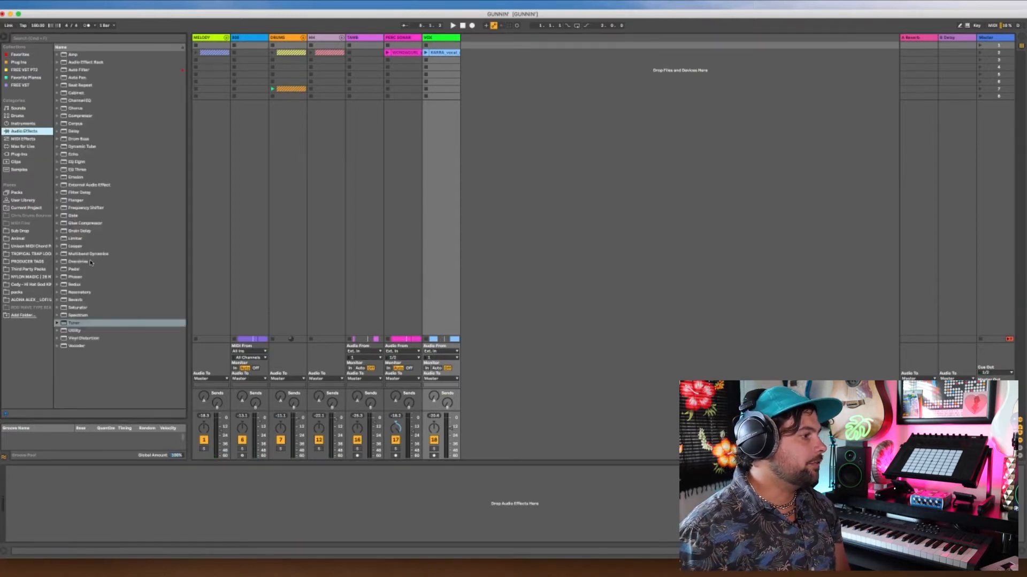
left_click(63, 308)
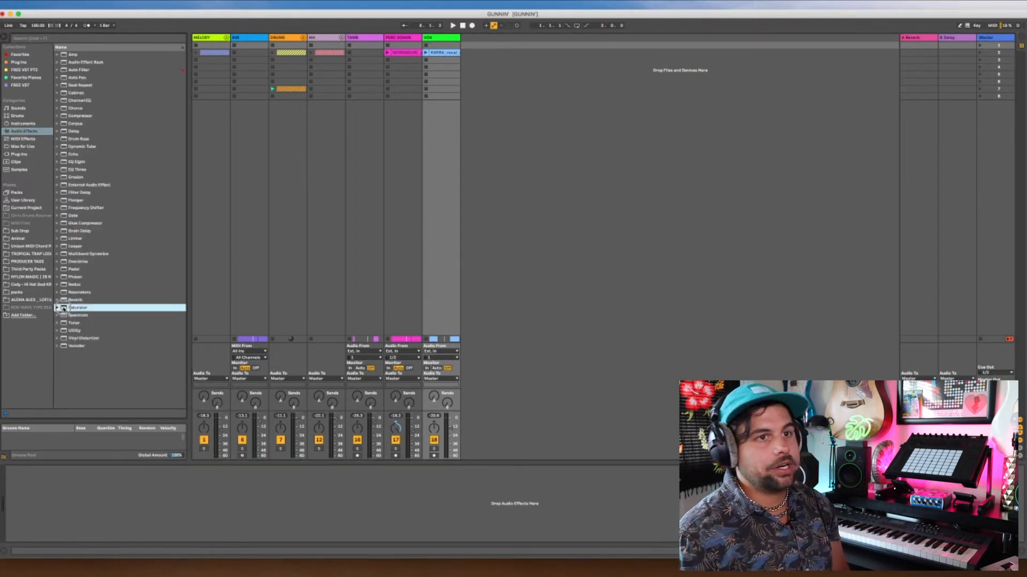
left_click(989, 39)
key("Return")
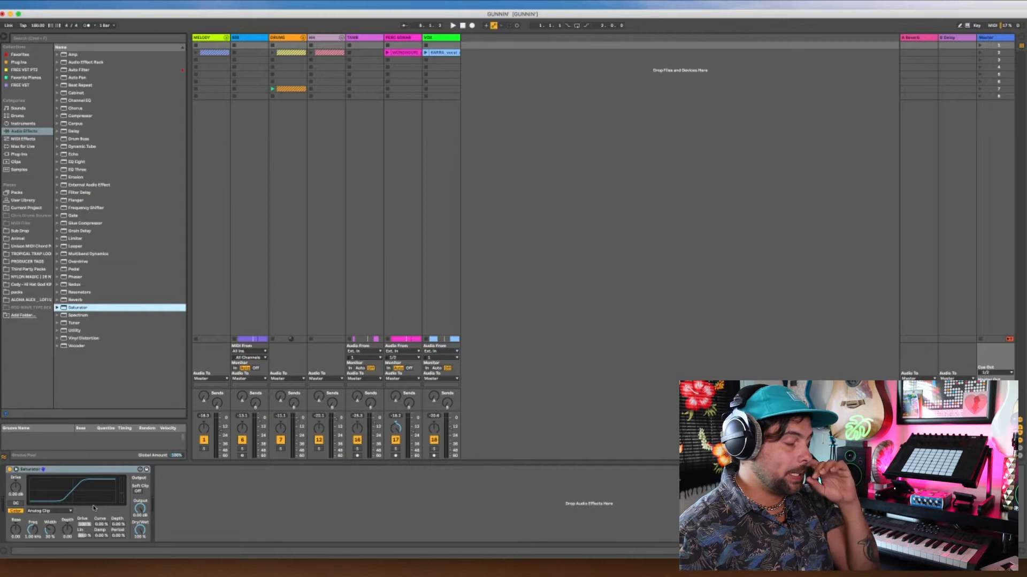
left_click(15, 488)
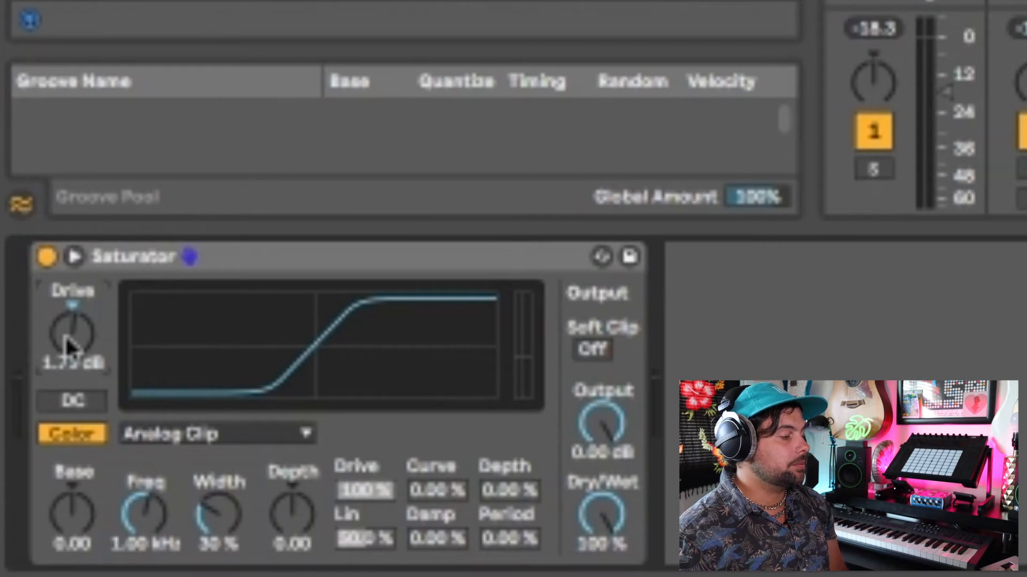
key("space")
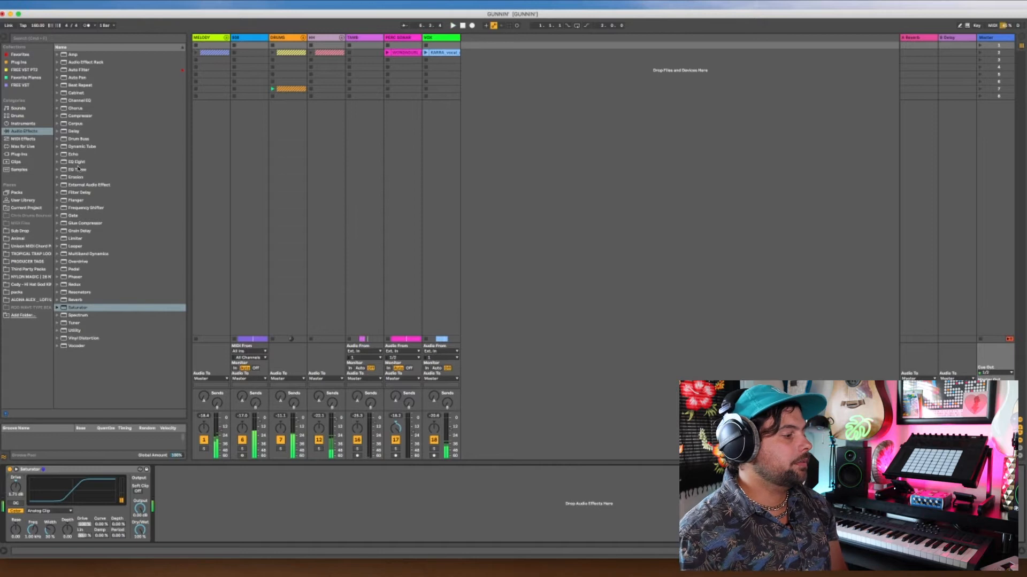
- Add an EQ Eight before the Saturator on the Master track and make its band 1 a steep low-cut filter
left_click(77, 161)
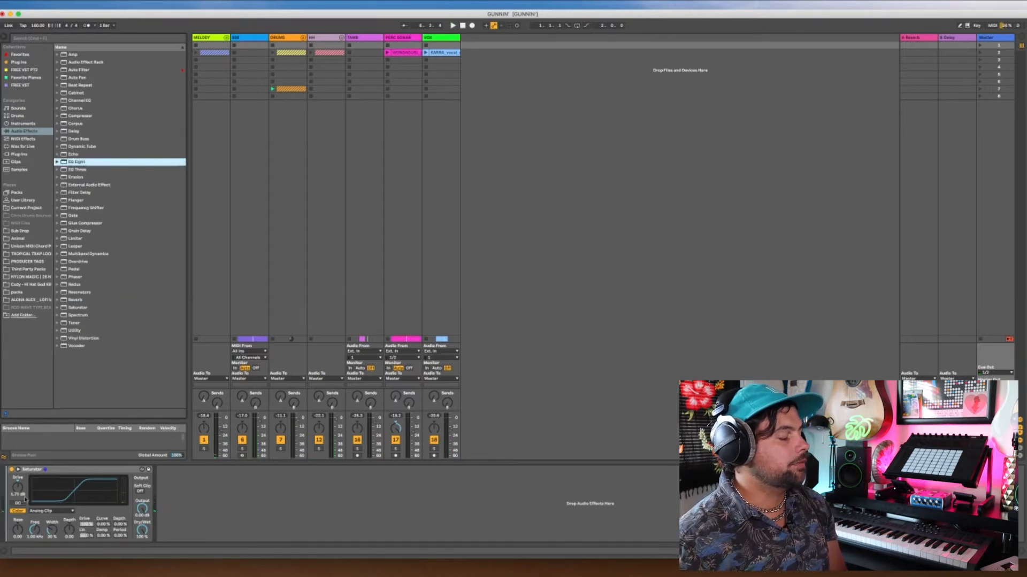
key("Return")
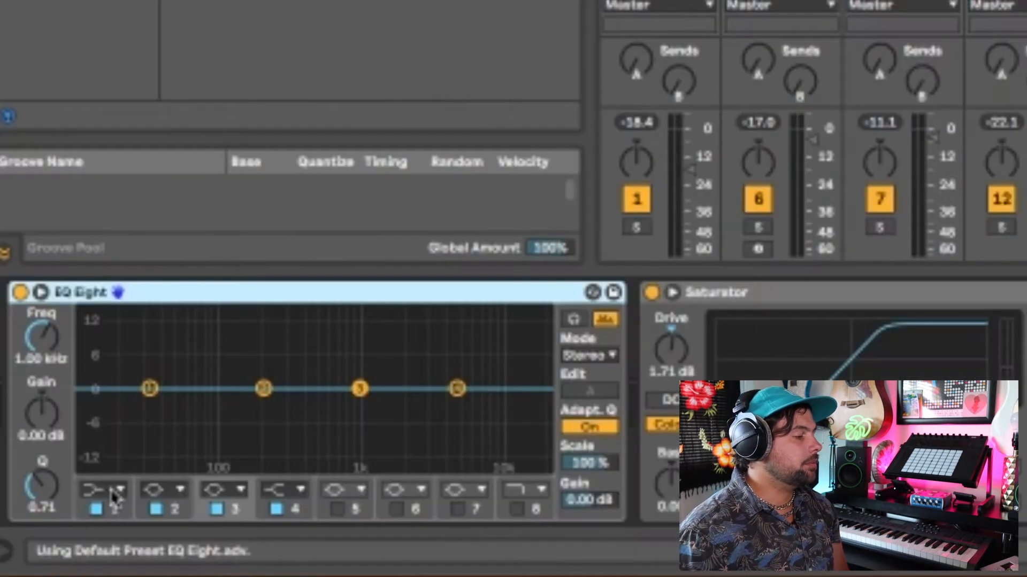
left_click(40, 532)
left_click(120, 491)
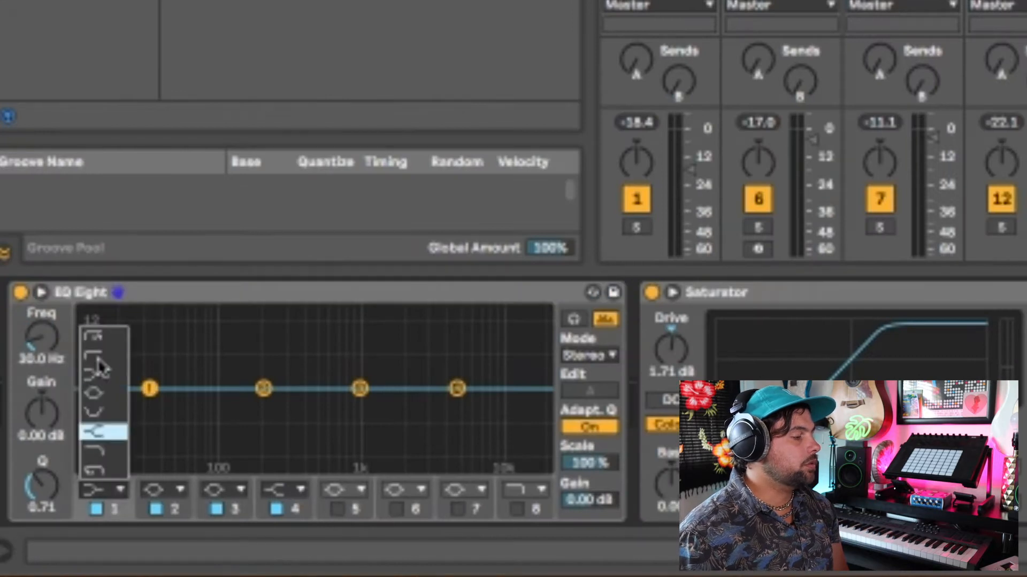
left_click(100, 345)
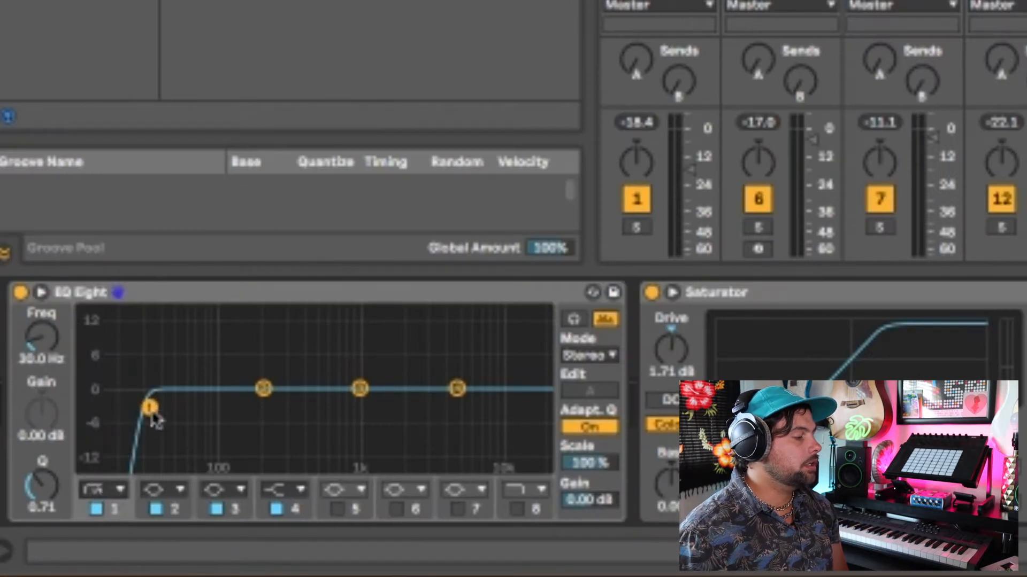
- Raise the EQ Eight band 1 cutoff slightly above 30 Hz and return to the Arrangement View
left_click_drag(36, 336, 38, 341)
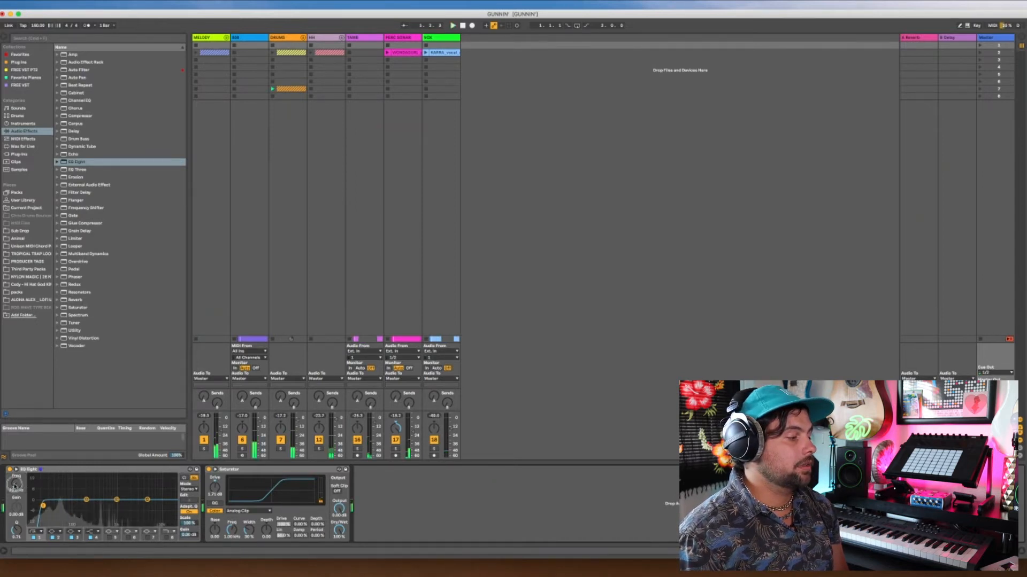
scroll(15, 485, "up", 2)
scroll(15, 485, "down", 1)
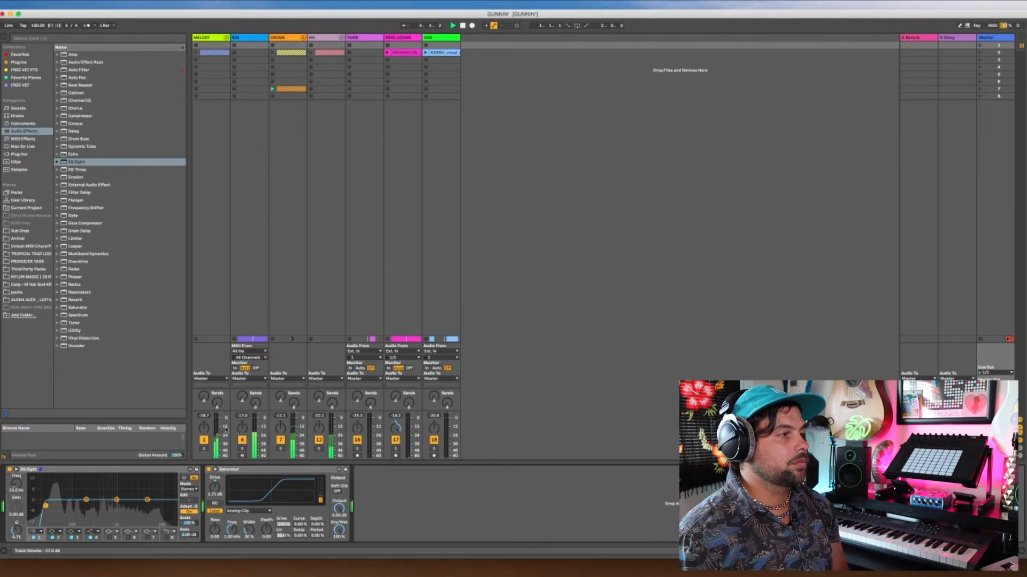
key("Tab")
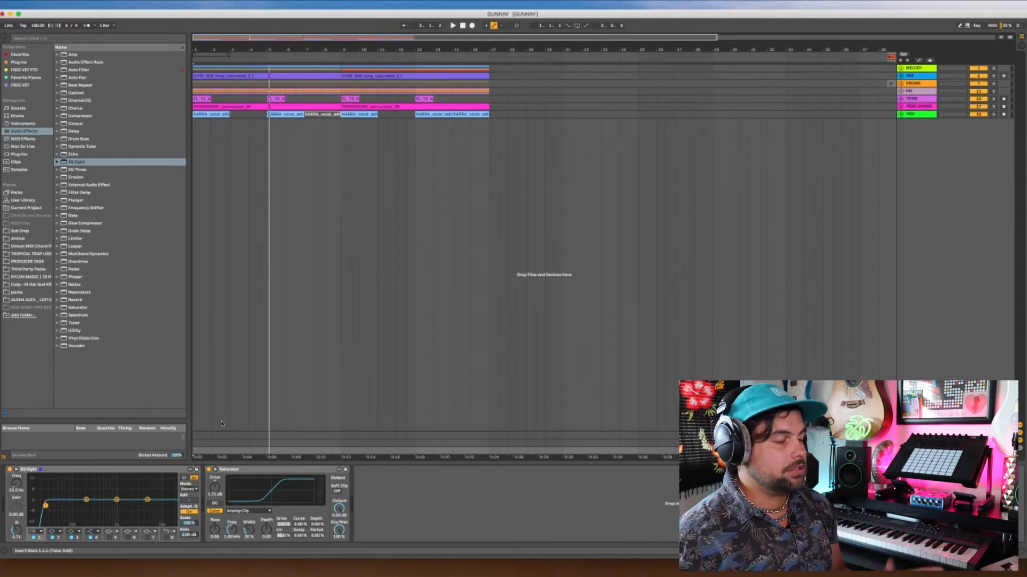
- Switch to the Session View, play the mix and fine-tune the MELODY track's volume
key("Tab")
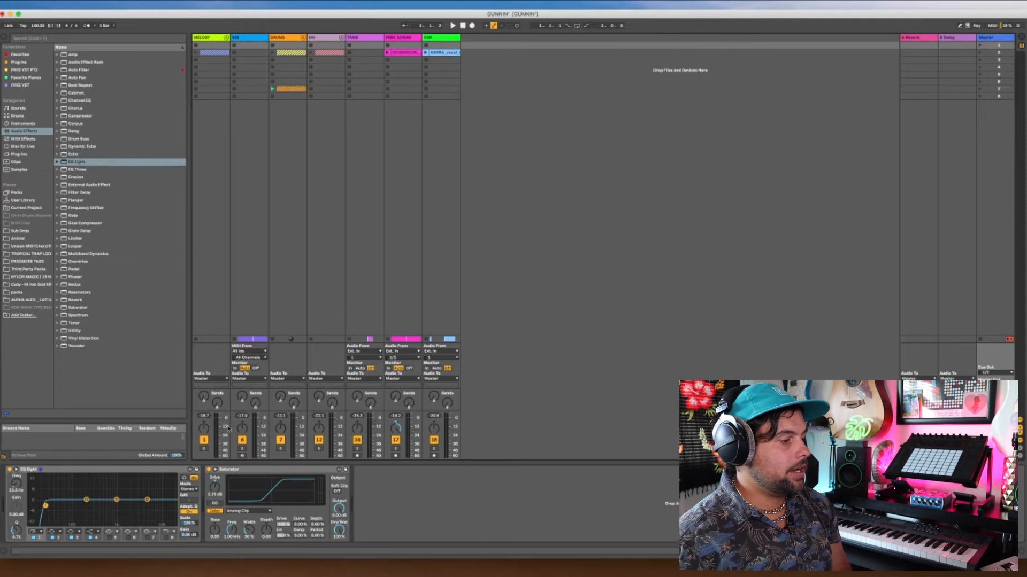
key("space")
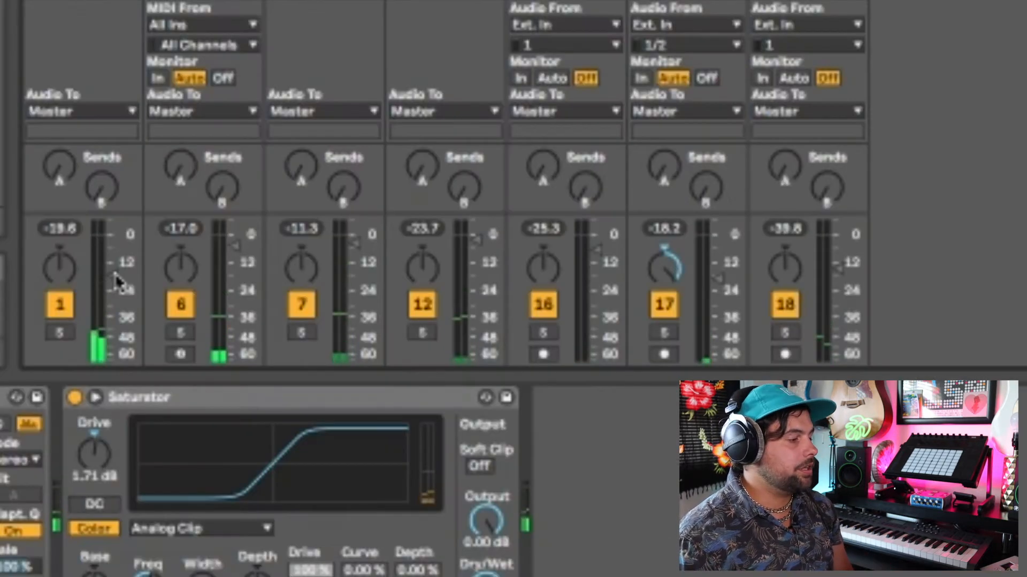
left_click(114, 274)
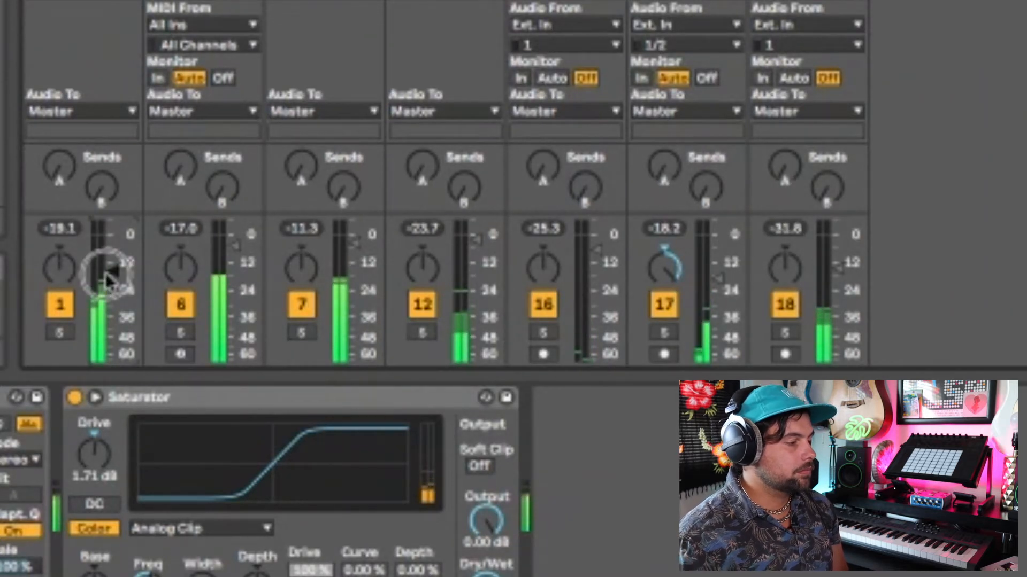
left_click_drag(118, 270, 105, 269)
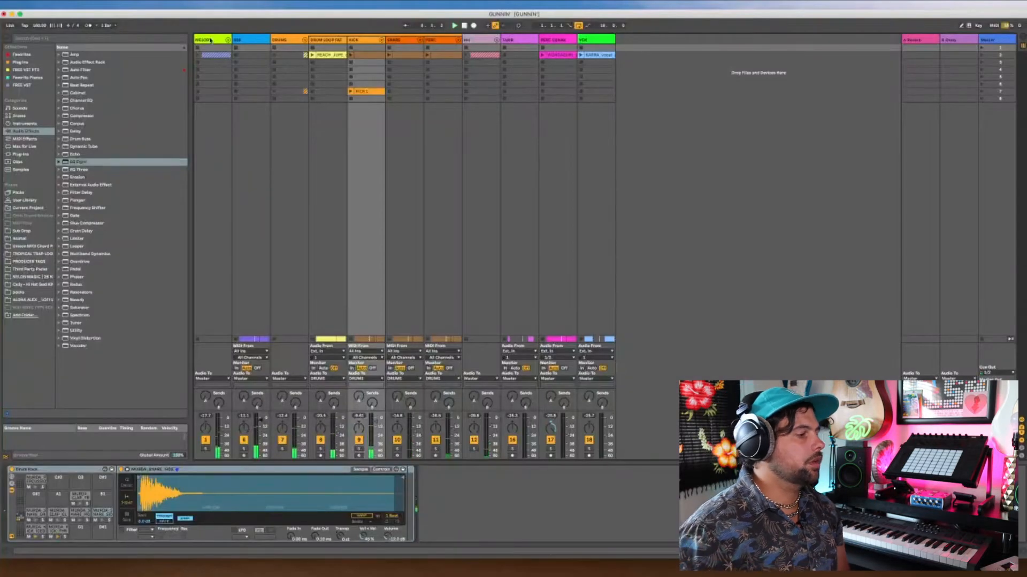
- Unfold the MELODY group to reveal its individual instrument tracks and solo the group
left_click(210, 41)
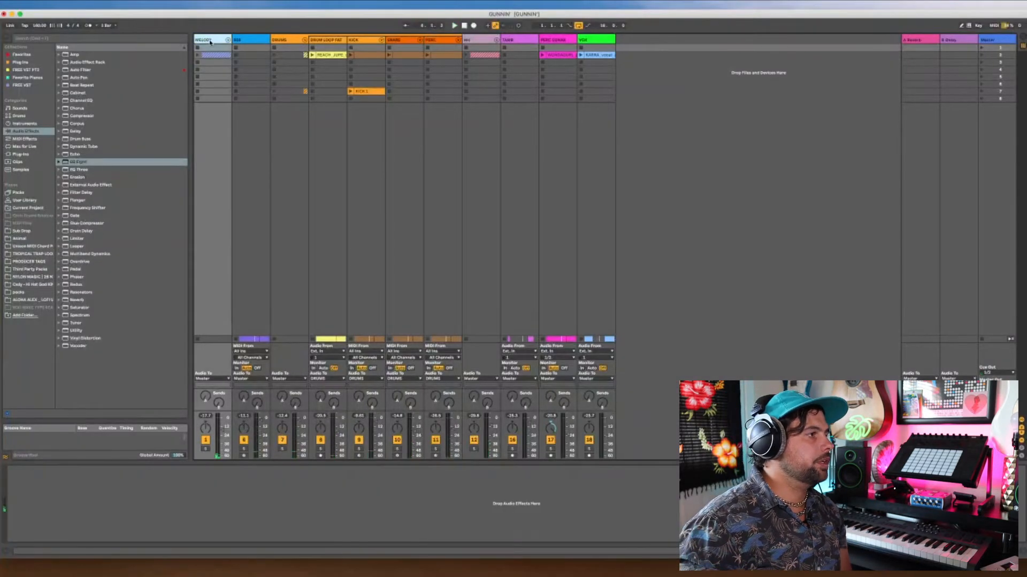
left_click(228, 40)
left_click(235, 41)
left_click(218, 41)
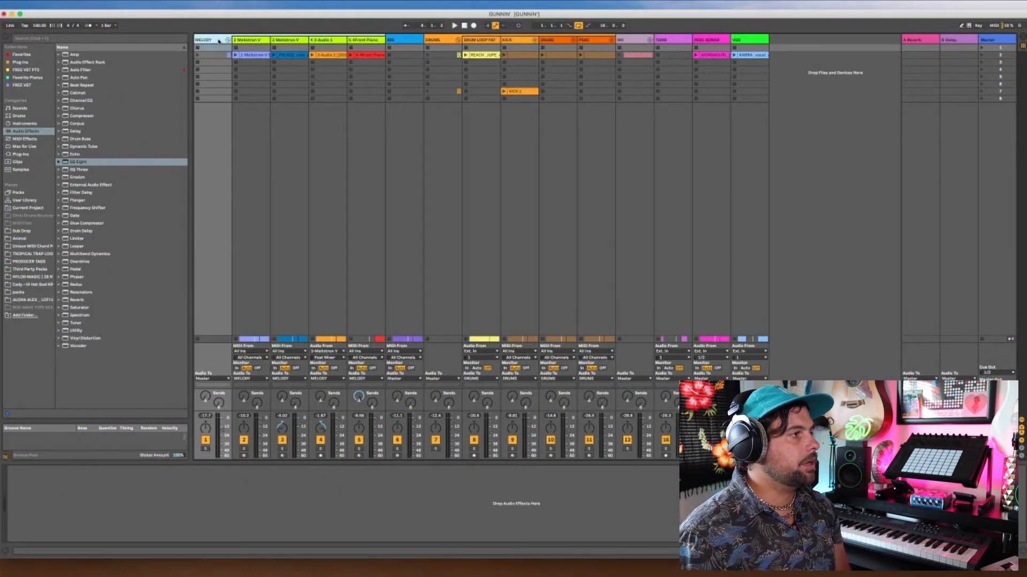
left_click(205, 449)
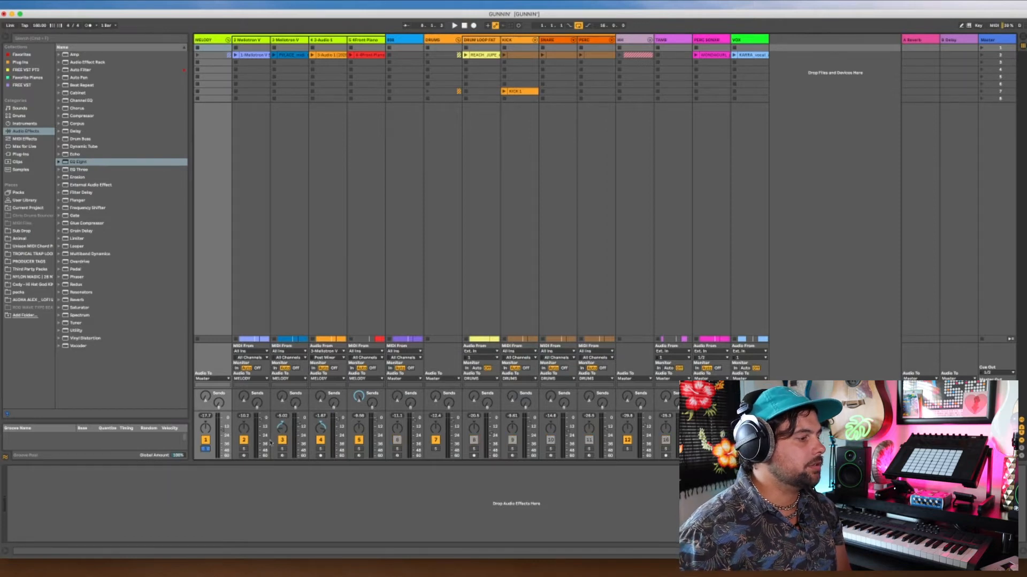
- Play the melody and audition each of the MELODY group's four tracks in solo, one after another, ending with all solos off
key("space")
left_click(244, 450)
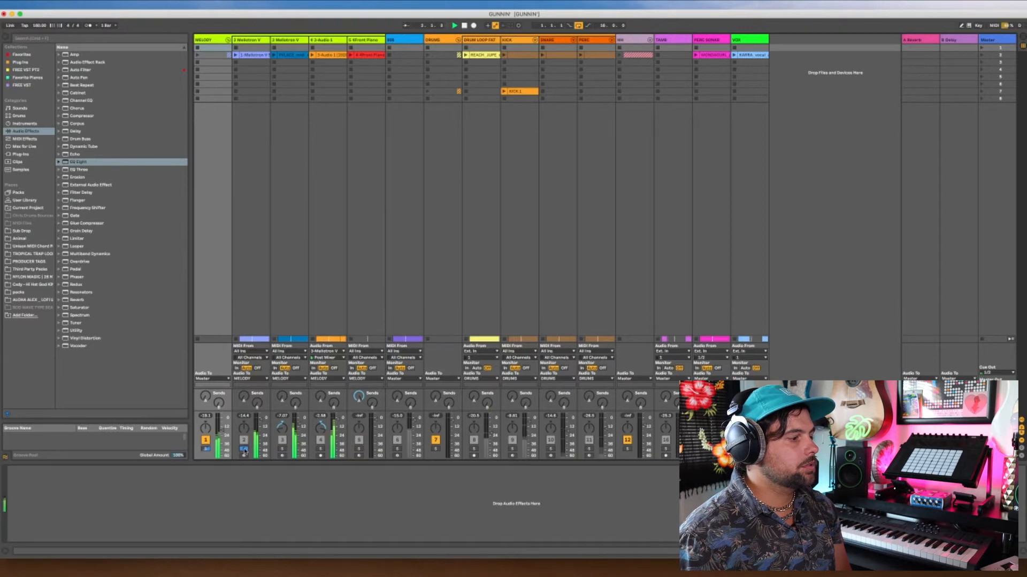
left_click(282, 450)
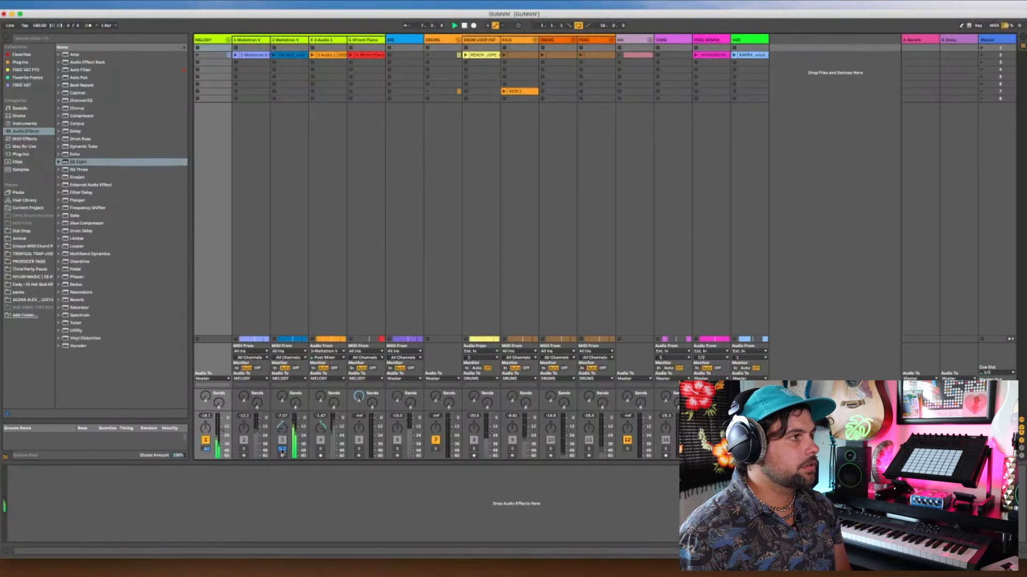
left_click(319, 450)
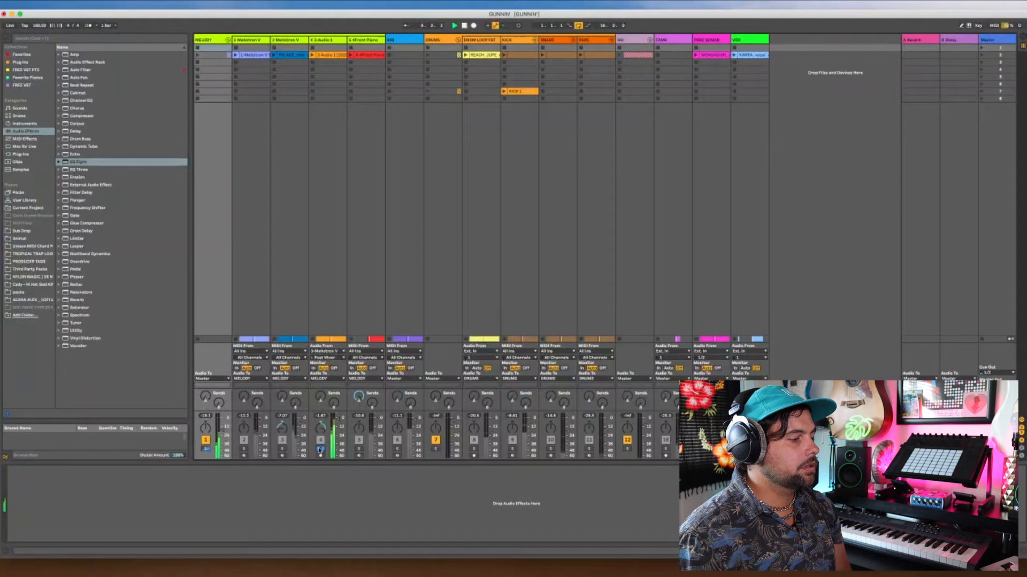
left_click(359, 450)
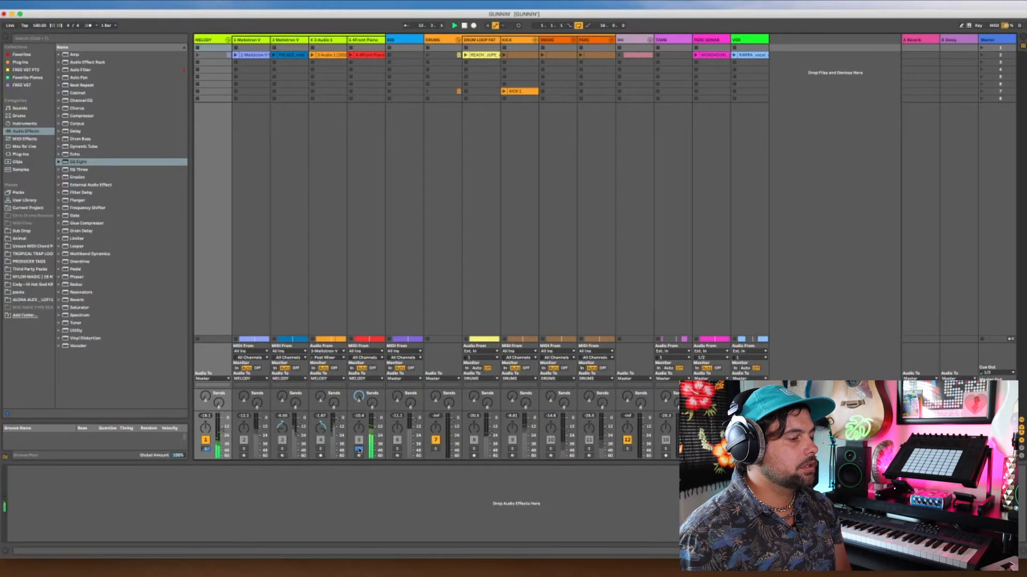
left_click(359, 450)
left_click(249, 40)
left_click(250, 41)
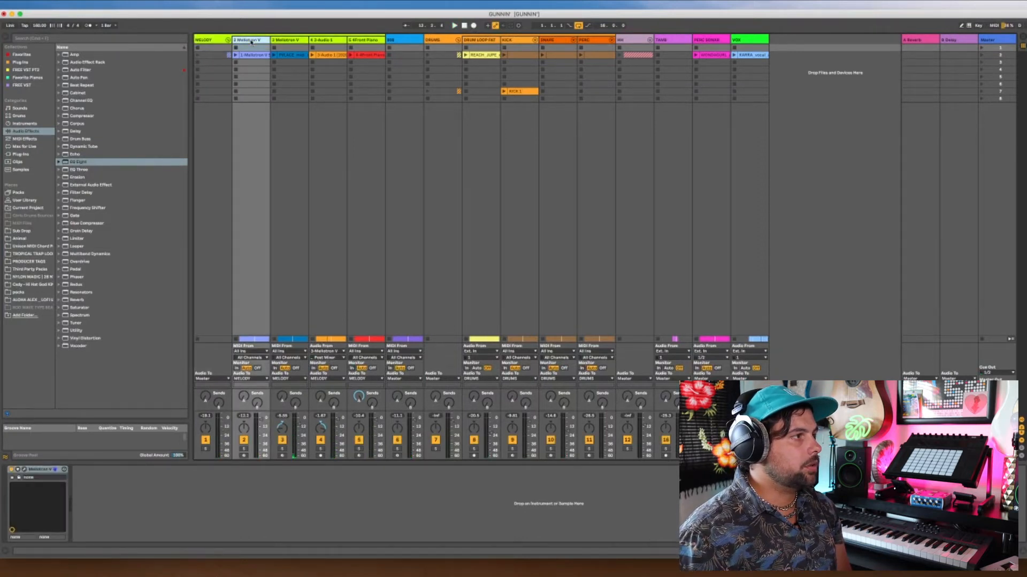
right_click(250, 41)
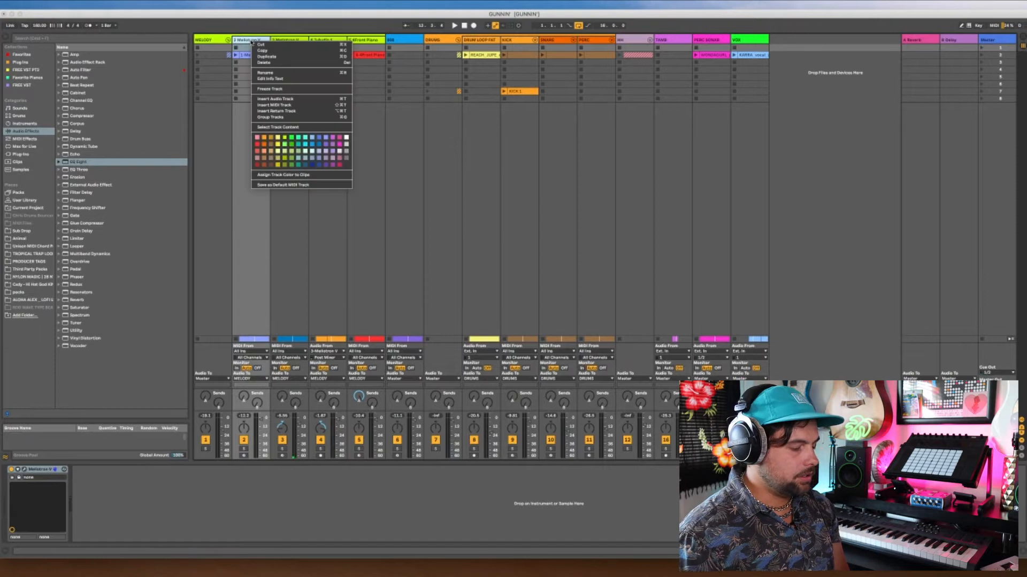
left_click(295, 89)
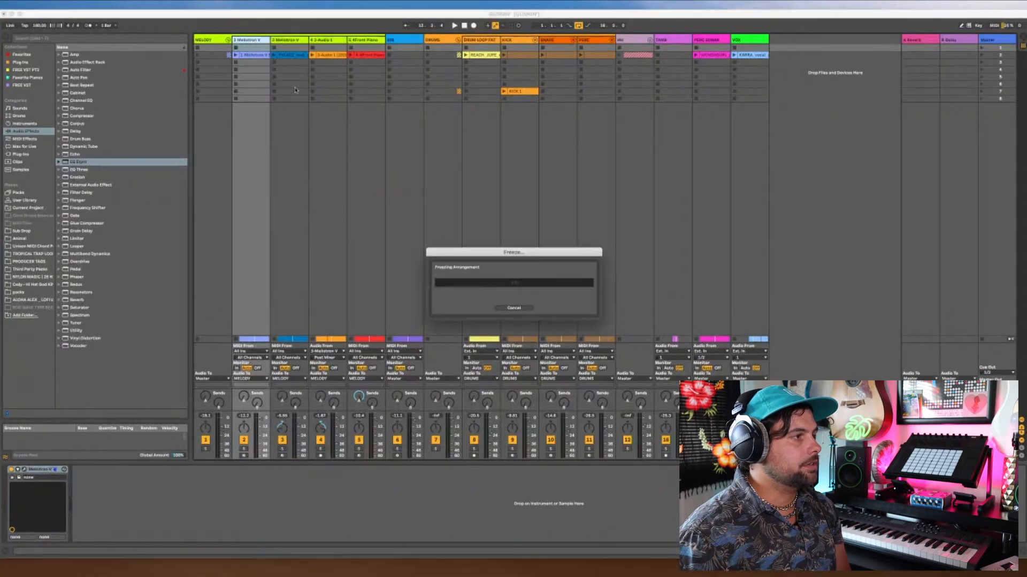
left_click(513, 307)
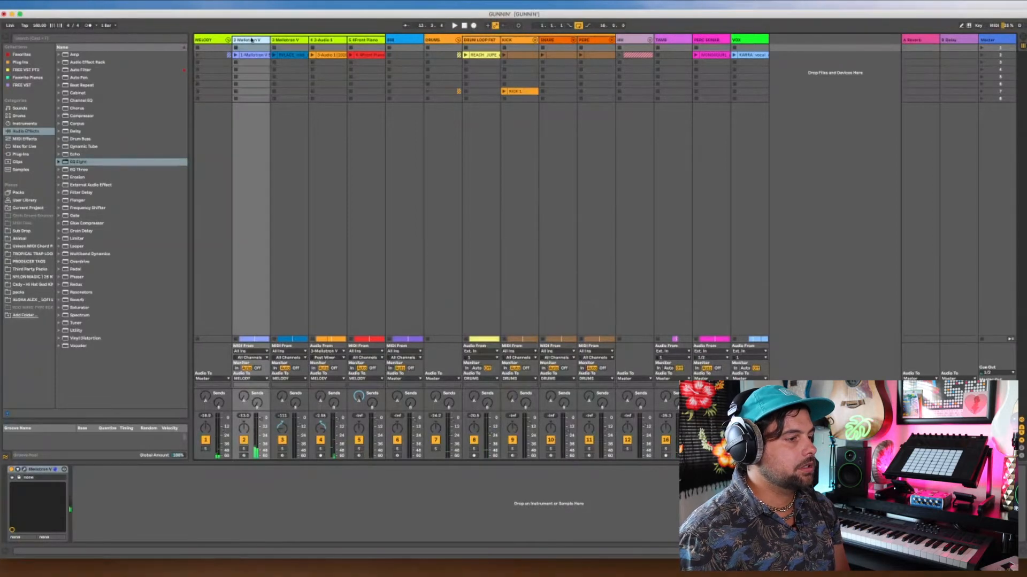
- Add an EQ Eight after the instrument on the first Mellotron V track in the MELODY group
left_click(320, 24)
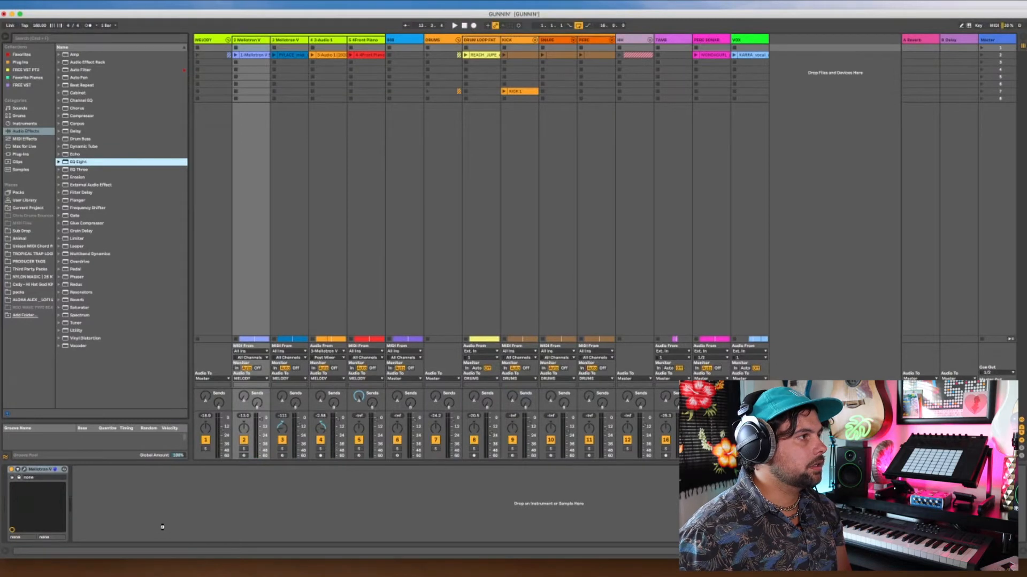
key("Return")
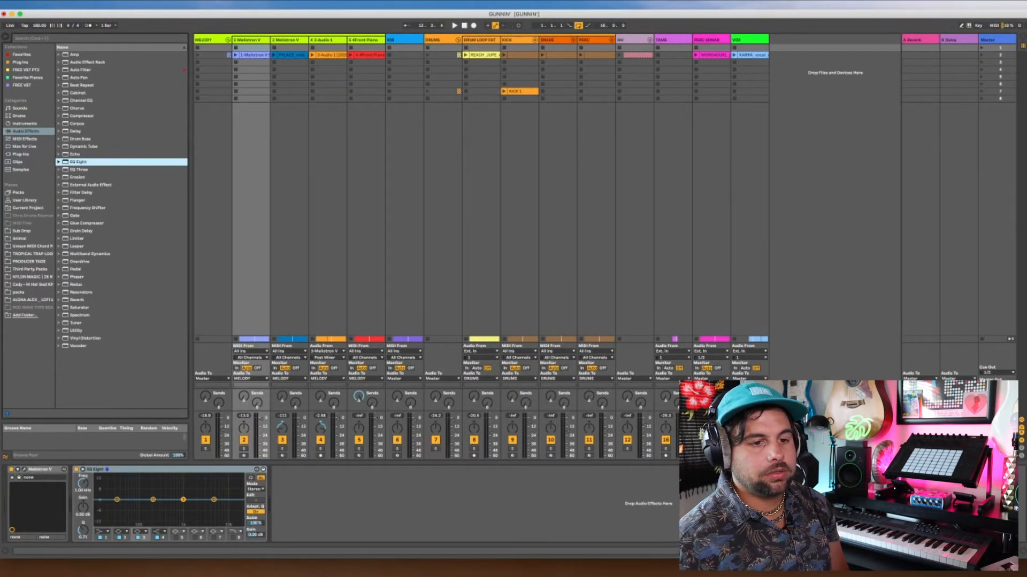
left_click(1005, 373)
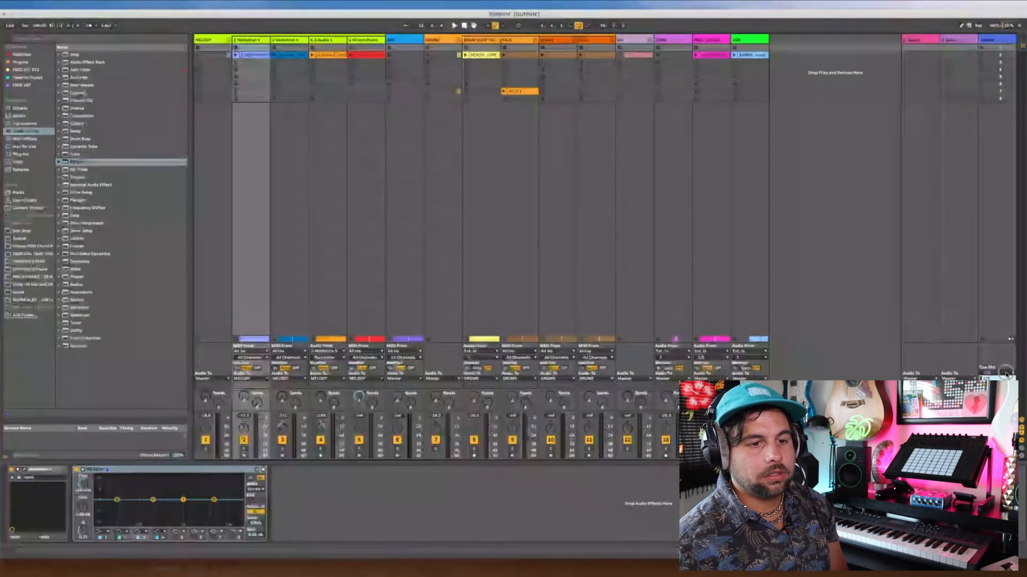
left_click(1006, 374)
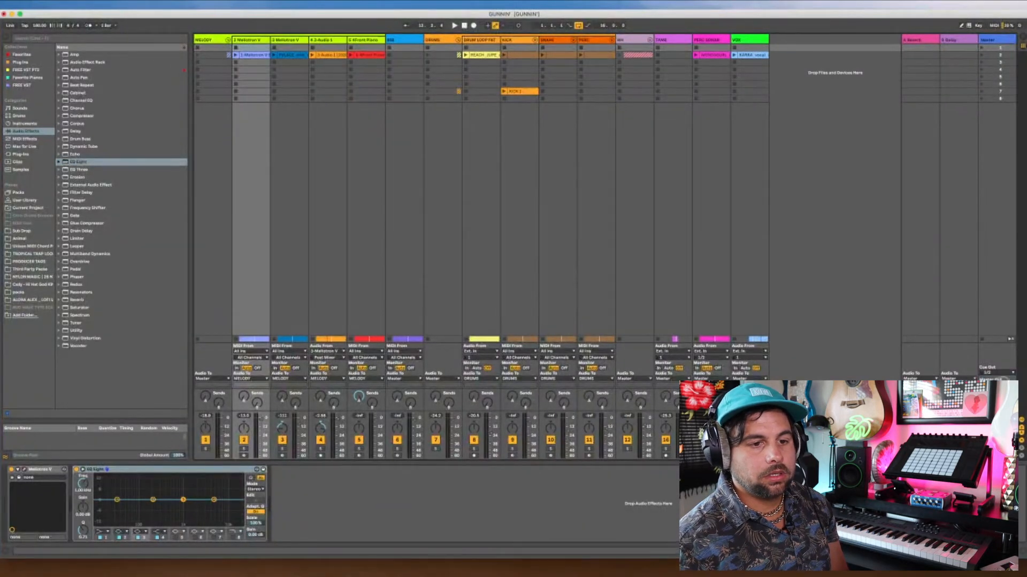
- Add a Utility after the Saturator on the Master track, enable Mono and listen to the mix through it
left_click(988, 41)
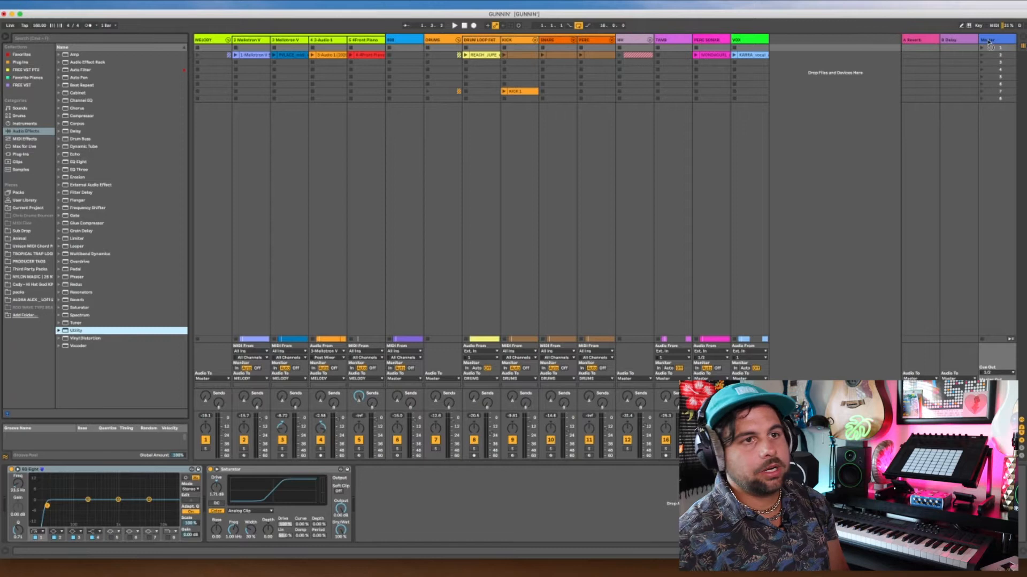
left_click_drag(988, 42, 988, 42)
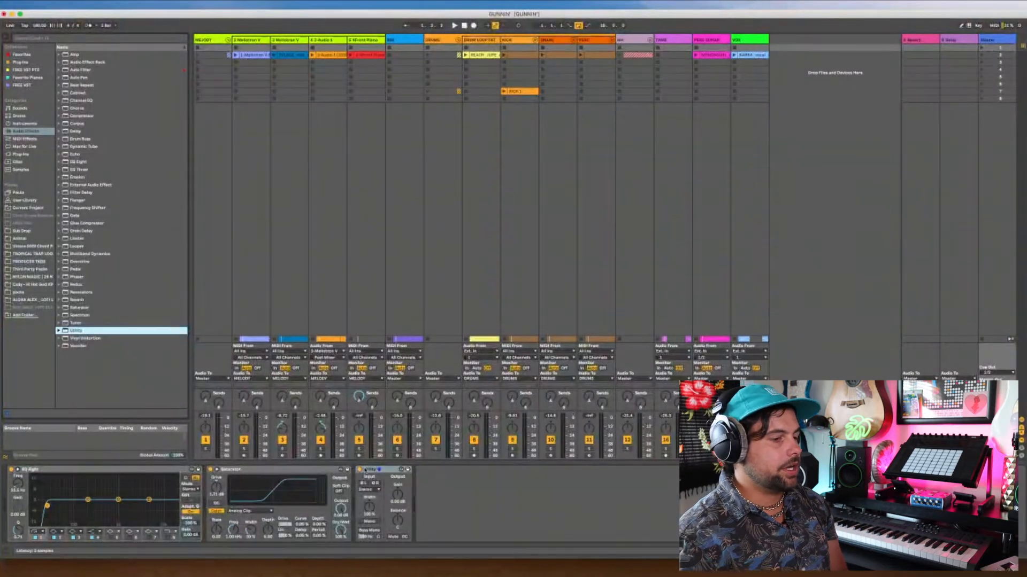
left_click(373, 522)
key("space")
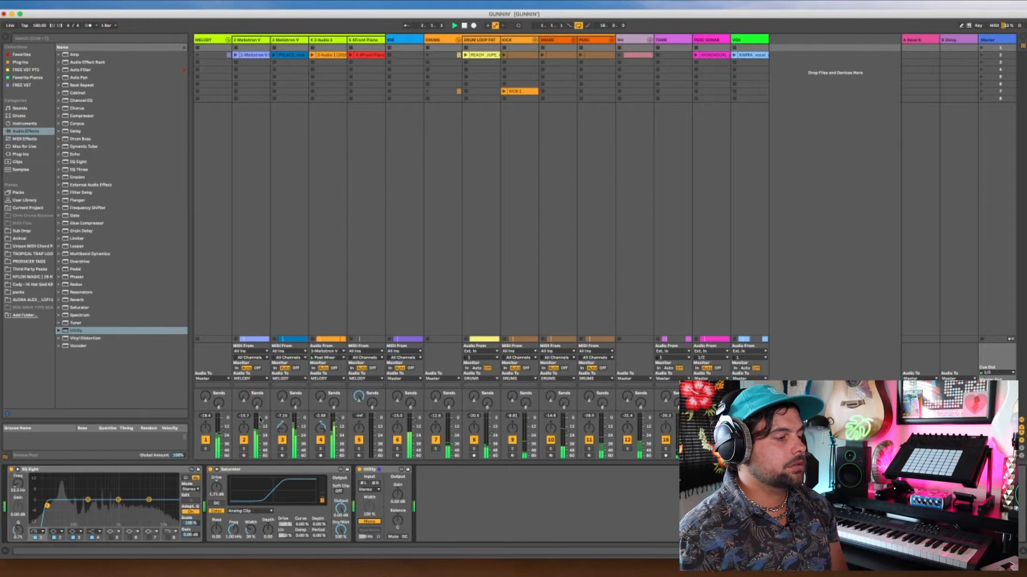
key("space")
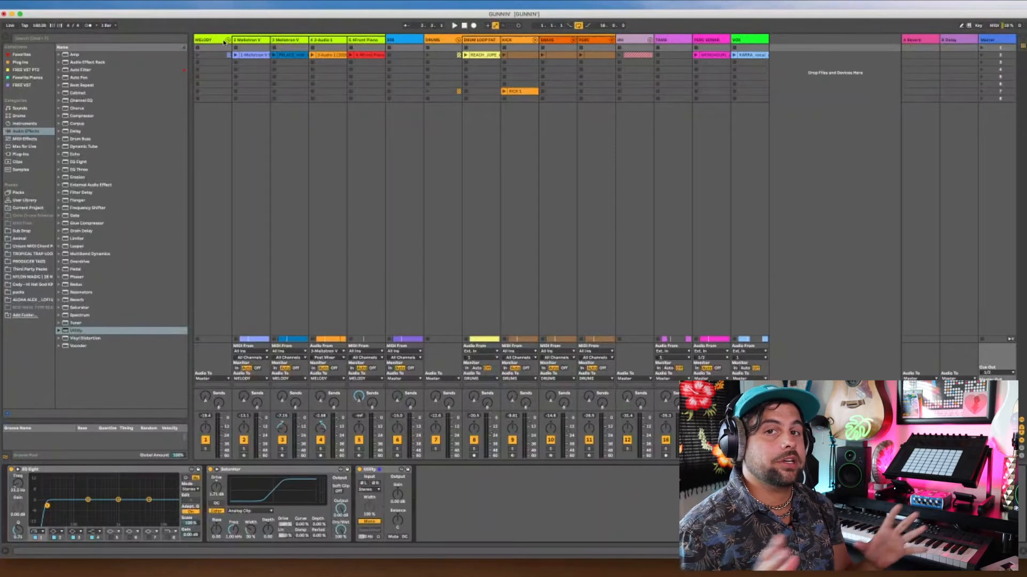
- Make band 1 of the first Mellotron V track's EQ Eight a steep low-cut slightly above 100 Hz and start playback
left_click(251, 41)
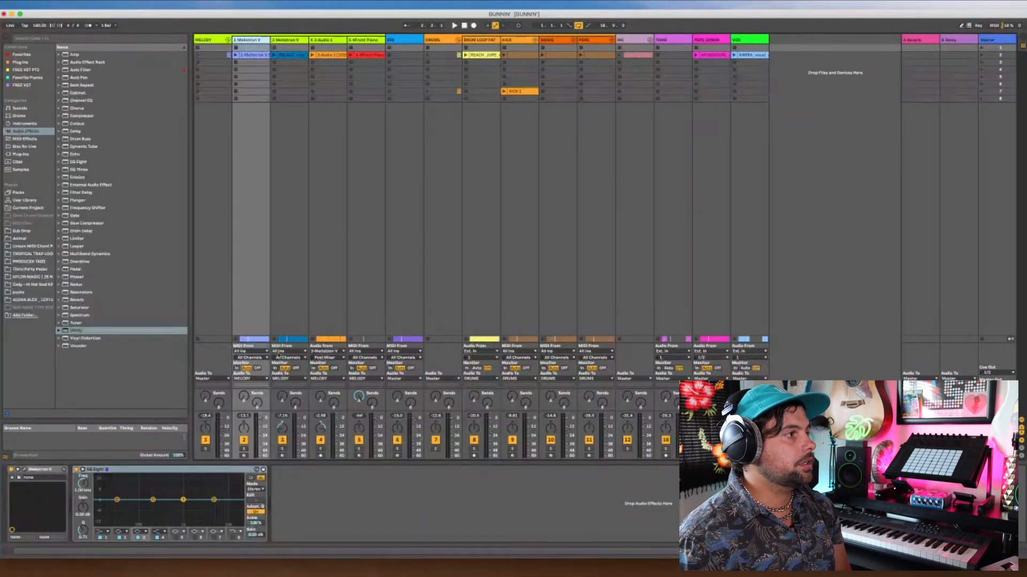
key("space")
key("space")
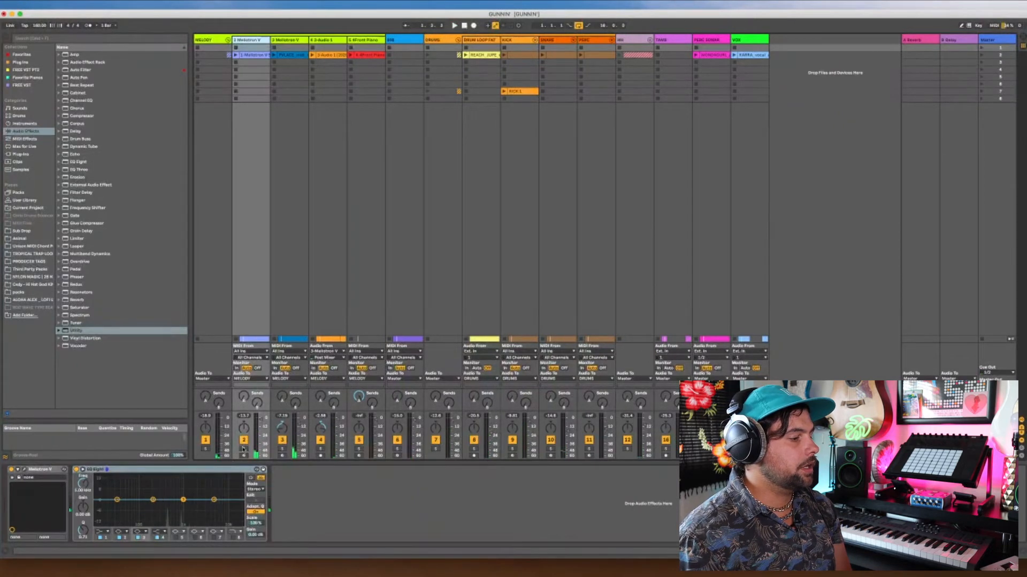
left_click(104, 531)
left_click(105, 486)
left_click_drag(117, 500, 145, 506)
key("space")
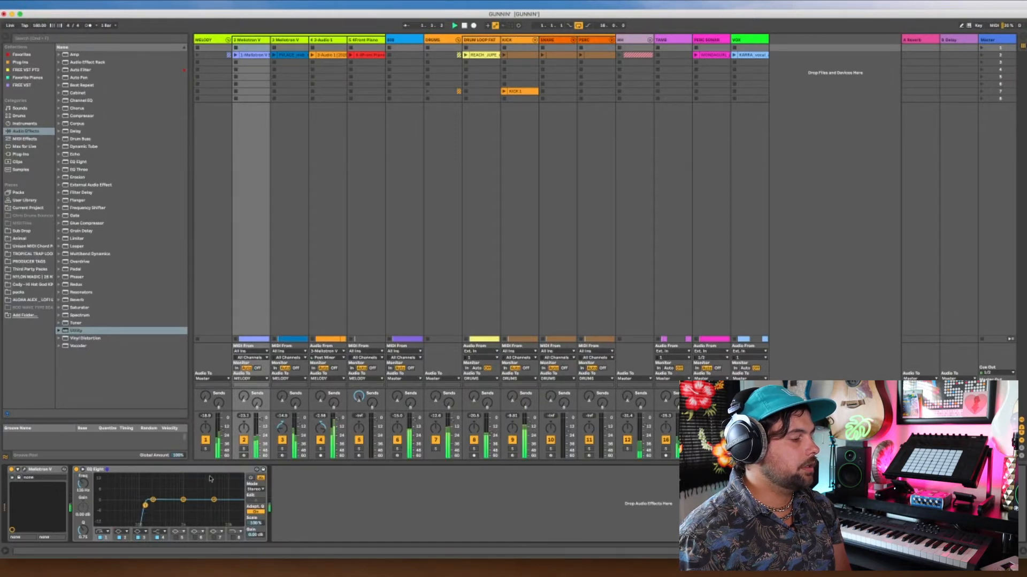
- Solo the first Mellotron V track, raise its low-cut frequency to above 400 Hz and switch the solo off
left_click(242, 450)
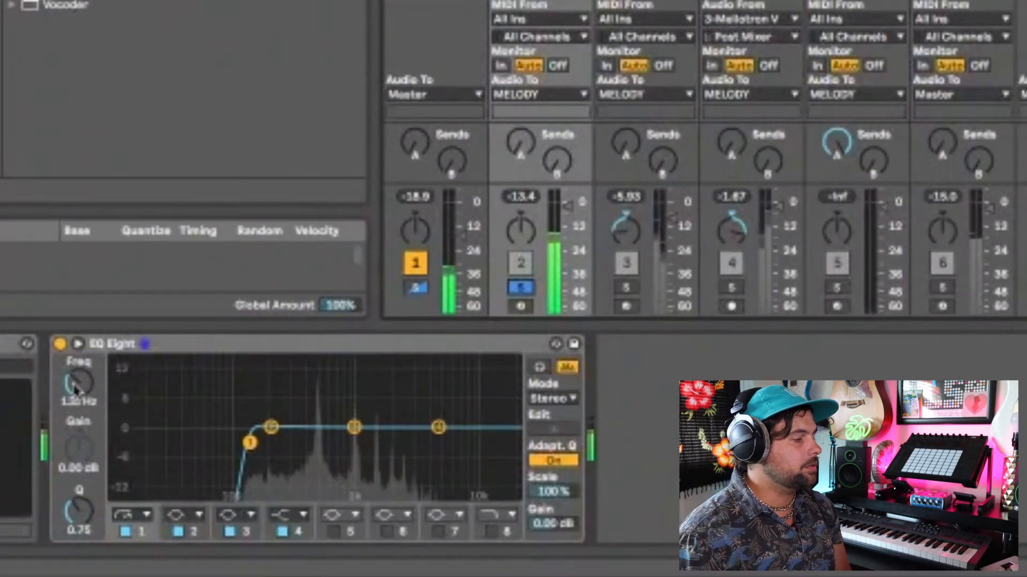
left_click(76, 387)
left_click_drag(76, 387, 78, 388)
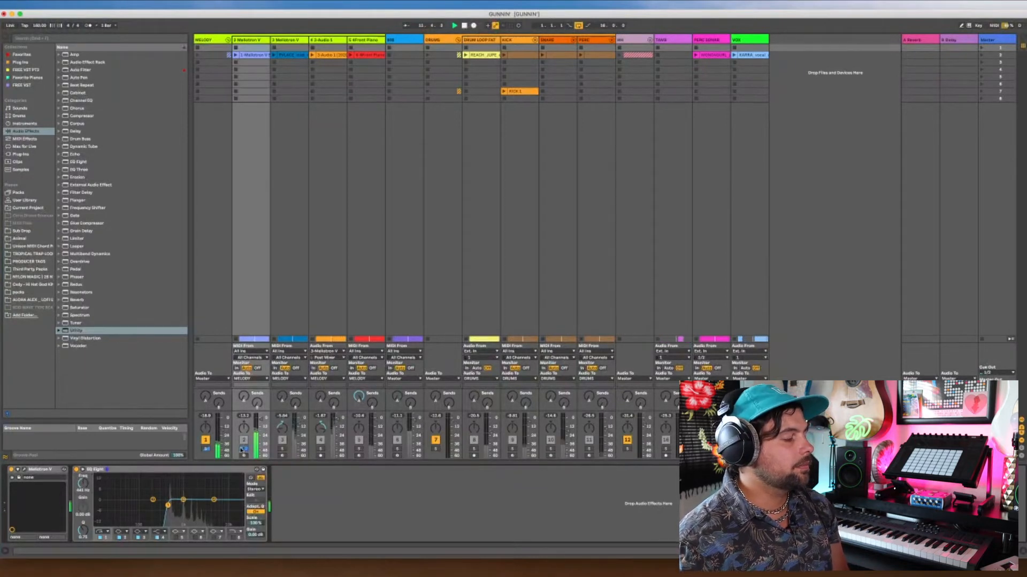
left_click(244, 450)
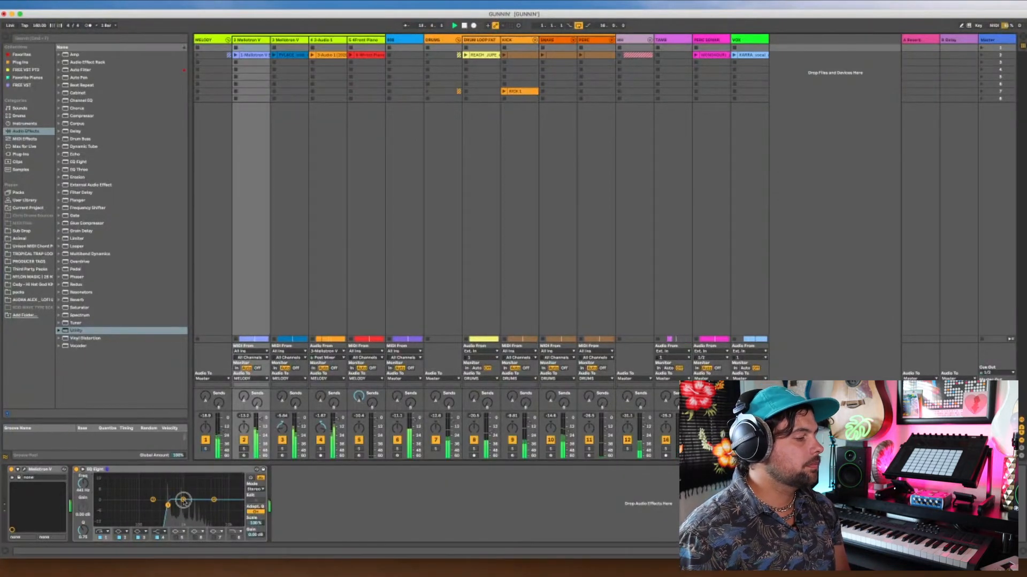
- Shape the first Mellotron V track's EQ with a slight band 3 cut near 1.8 kHz and a gentle high-frequency boost on band 4
left_click_drag(184, 502, 185, 501)
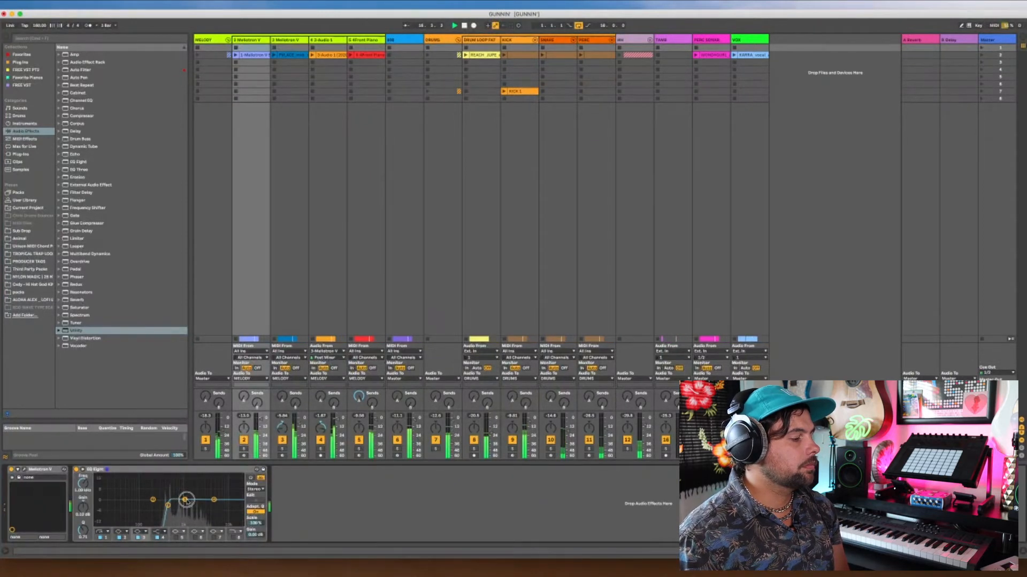
left_click_drag(186, 499, 186, 502)
left_click_drag(190, 501, 196, 498)
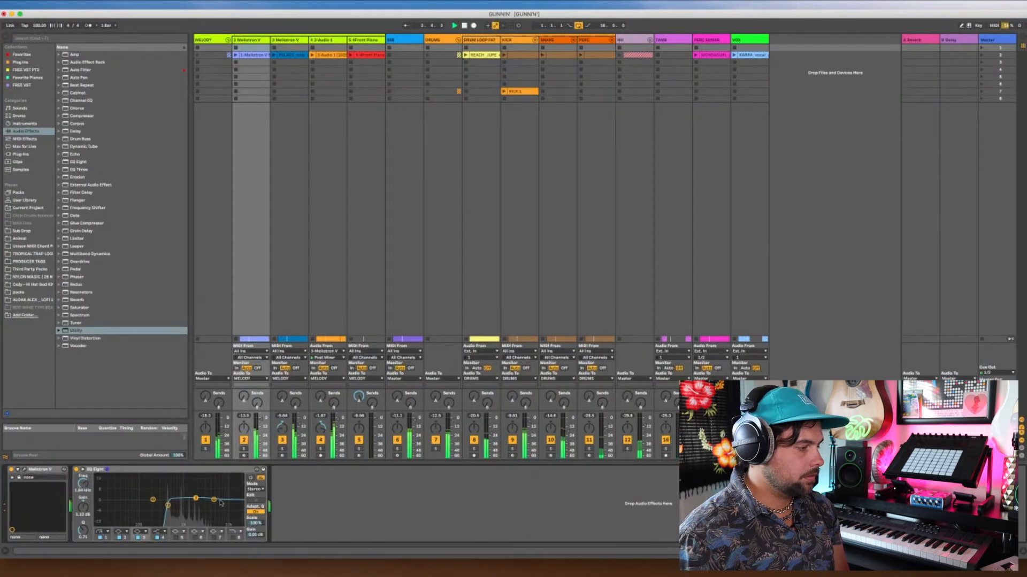
left_click_drag(215, 500, 227, 497)
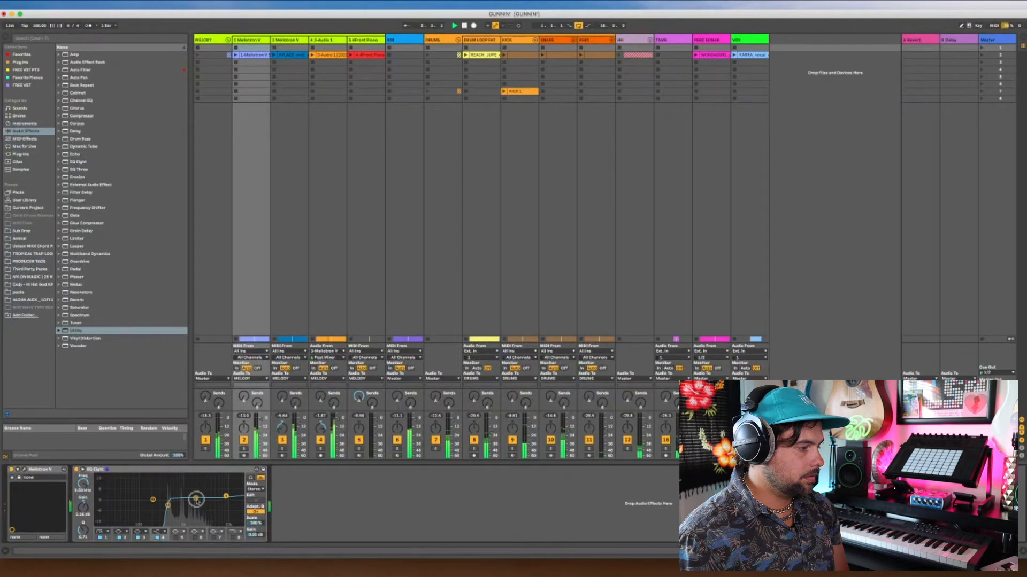
left_click_drag(197, 502, 192, 503)
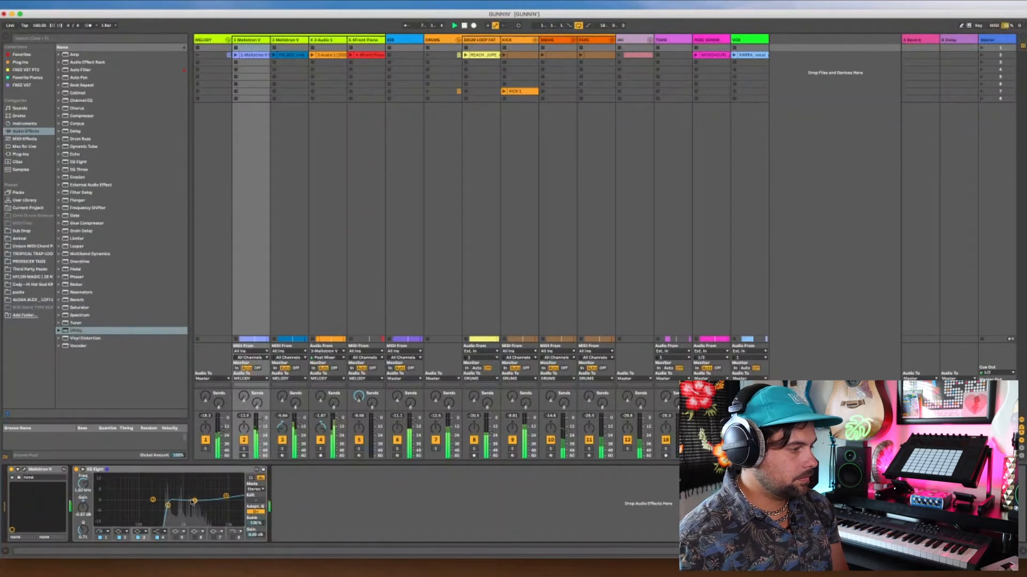
- Solo the second Mellotron V track and add an EQ Eight to the end of its device chain
left_click(282, 449)
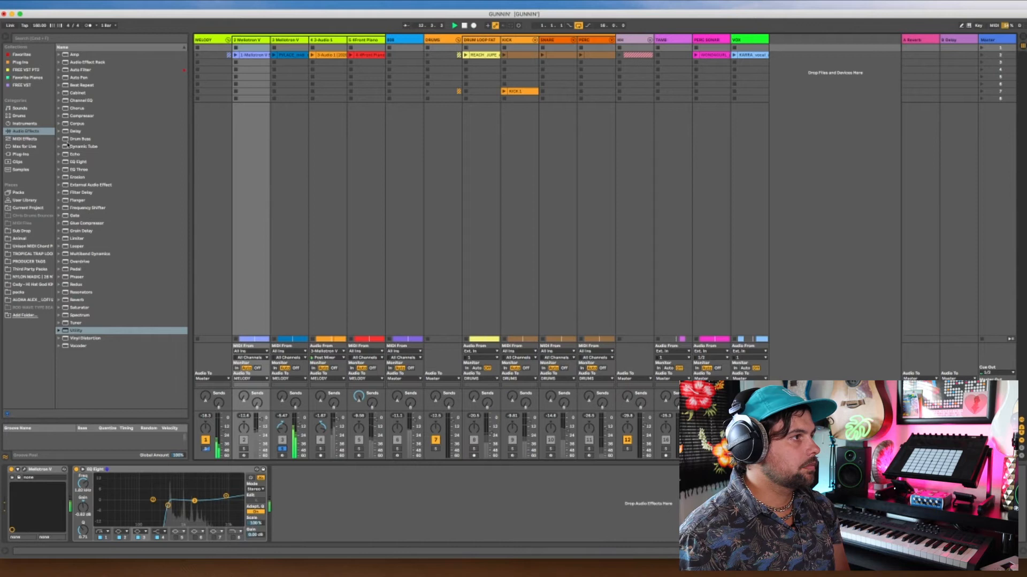
left_click(75, 162)
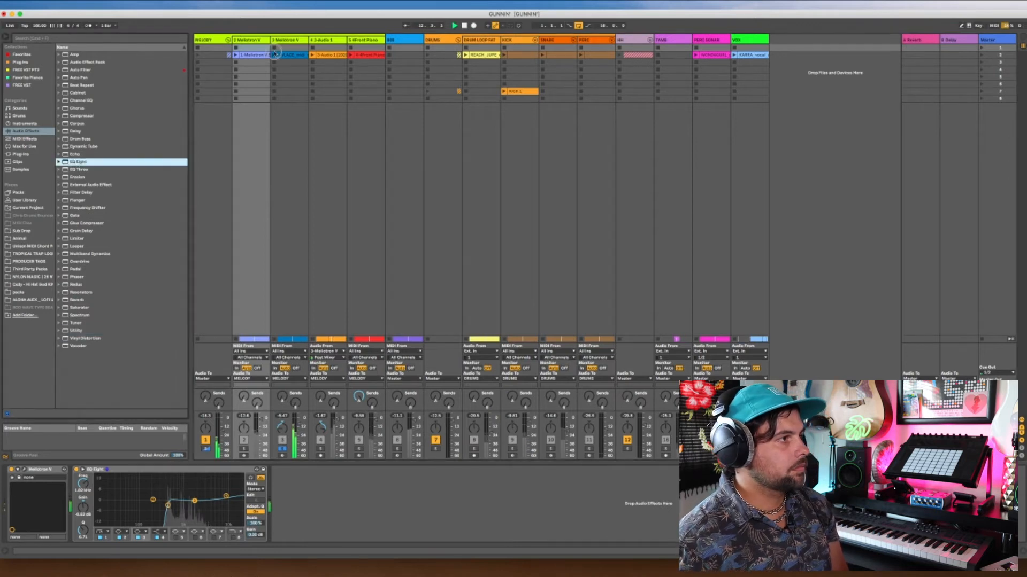
left_click(287, 41)
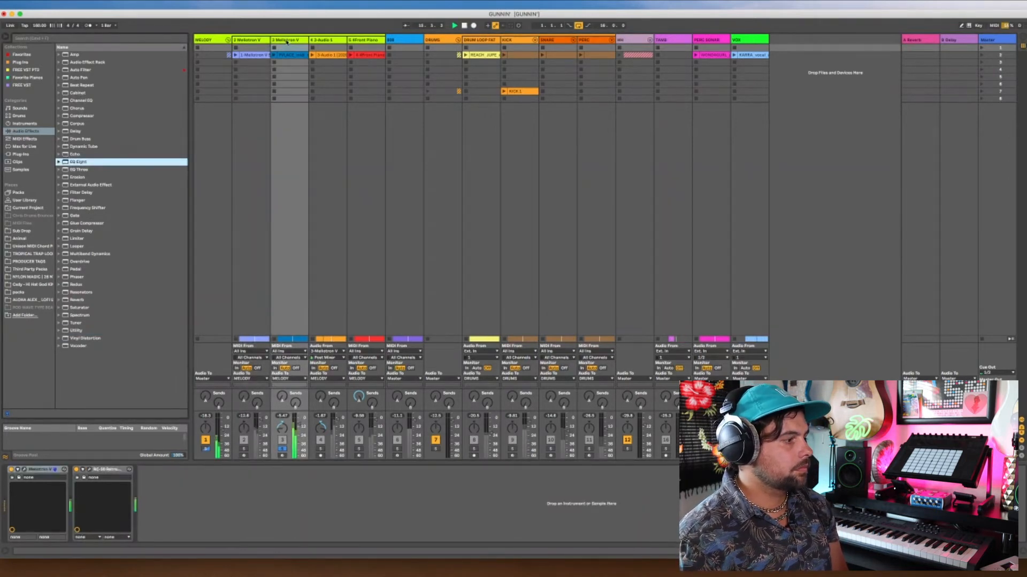
left_click_drag(78, 162, 287, 41)
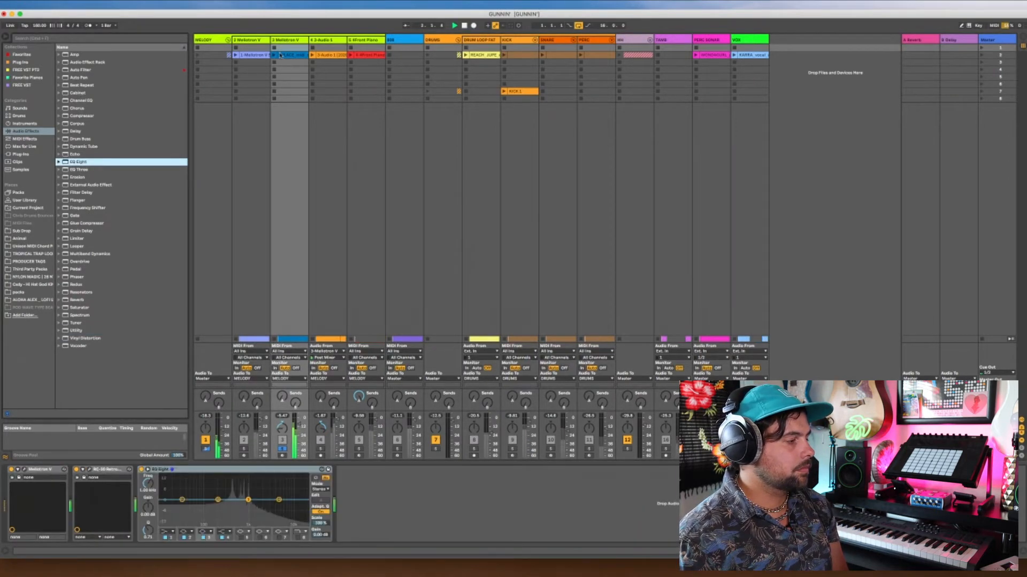
- Make band 1 of the second Mellotron V track's EQ a steep low-cut just under 200 Hz and raise band 3 slightly near 1 kHz
left_click(171, 533)
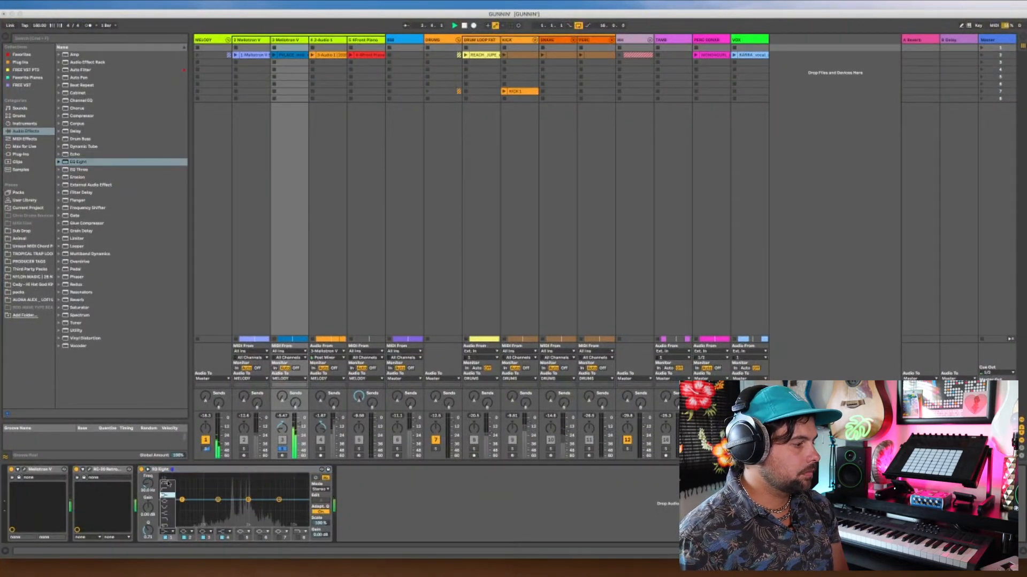
left_click(167, 484)
left_click_drag(182, 499, 248, 496)
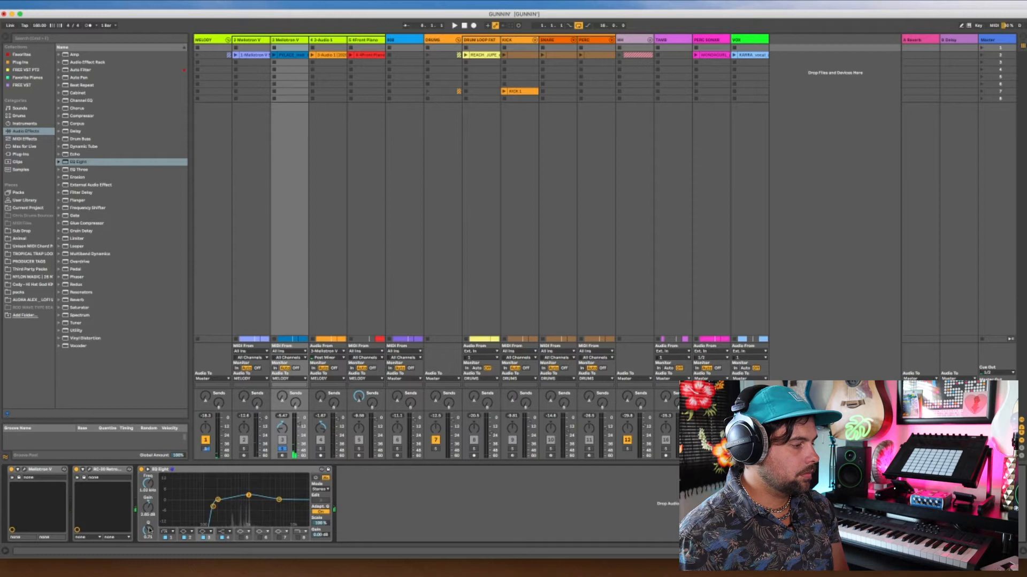
- Turn band 3 into a narrow, strongly boosted peak, sweep it to about 770 Hz and resume playback
left_click_drag(148, 531, 149, 510)
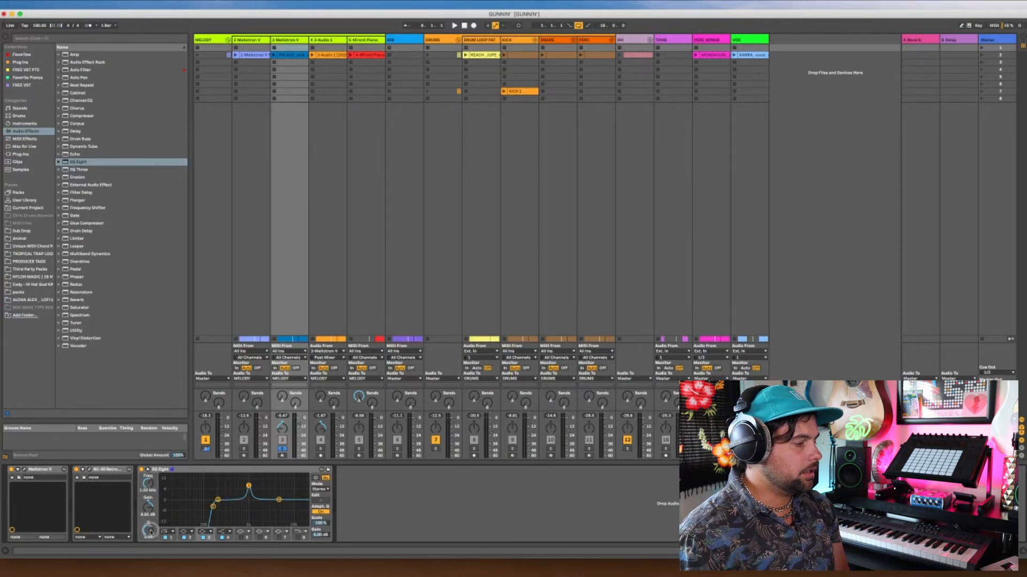
left_click_drag(155, 511, 151, 512)
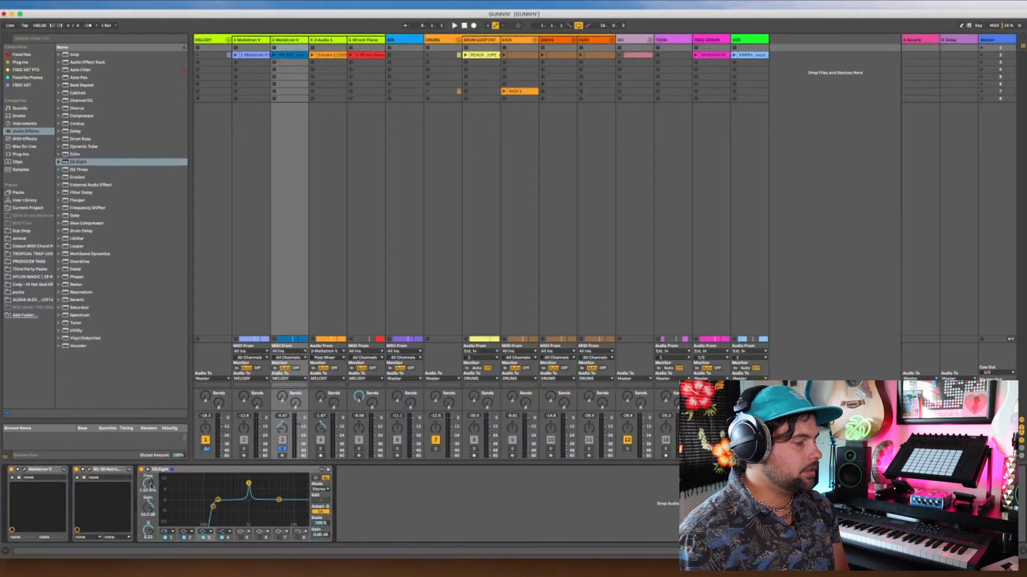
left_click_drag(149, 484, 148, 483)
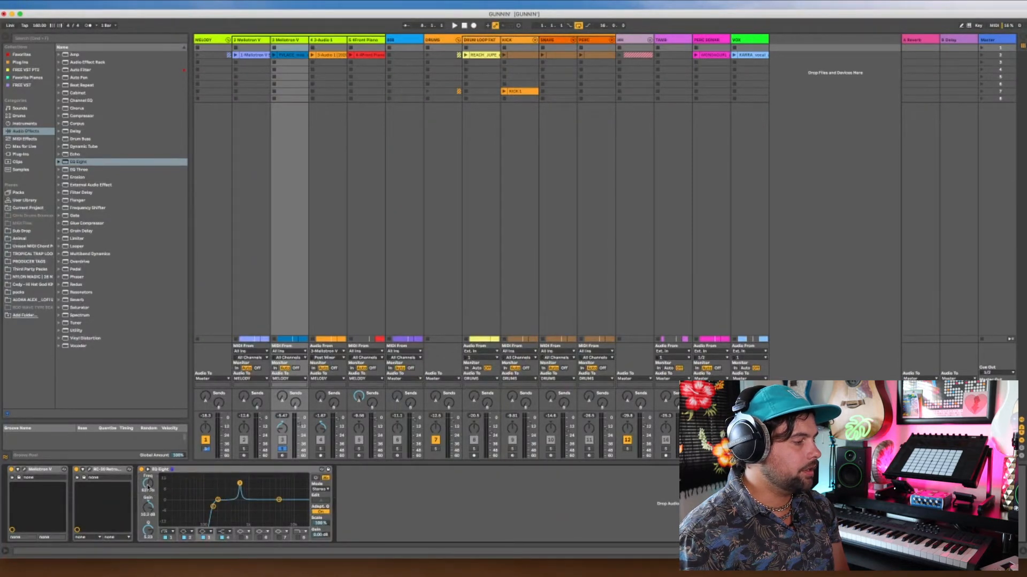
left_click_drag(148, 484, 148, 487)
key("space")
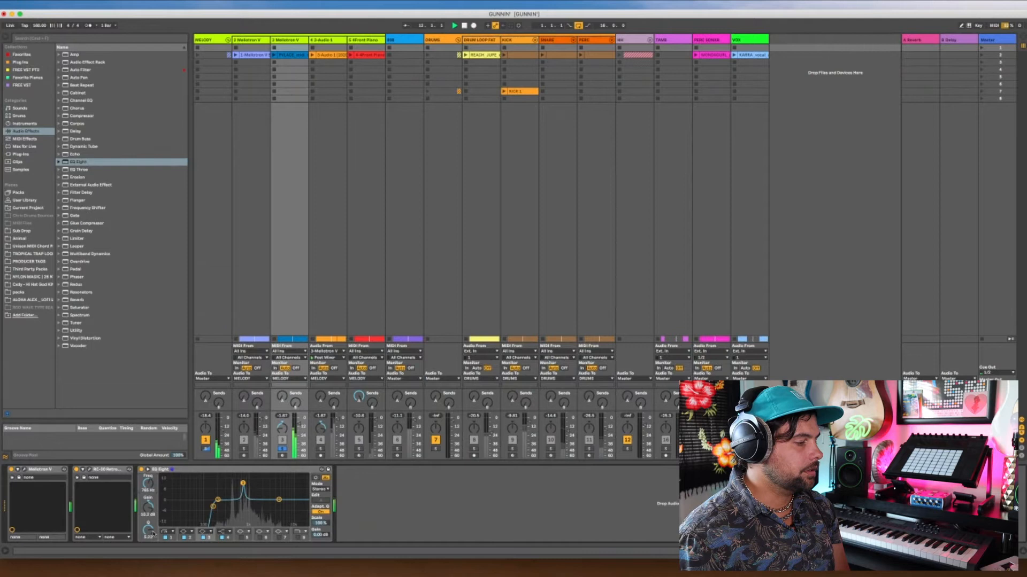
- Invert the narrow band 3 peak into a moderate cut at the same frequency and switch off the second Mellotron V track's solo
left_click_drag(148, 533, 148, 533)
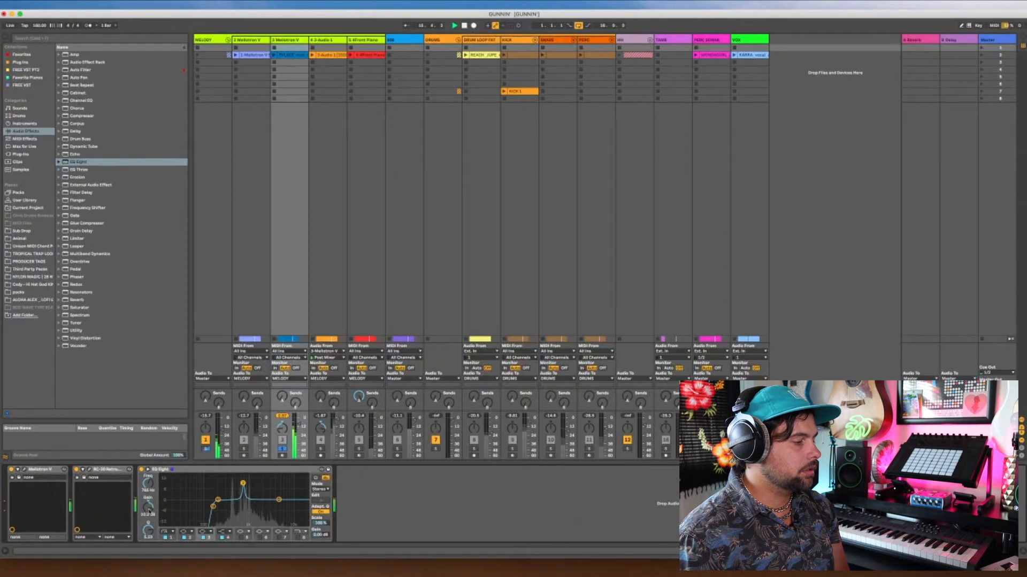
left_click_drag(151, 512, 150, 514)
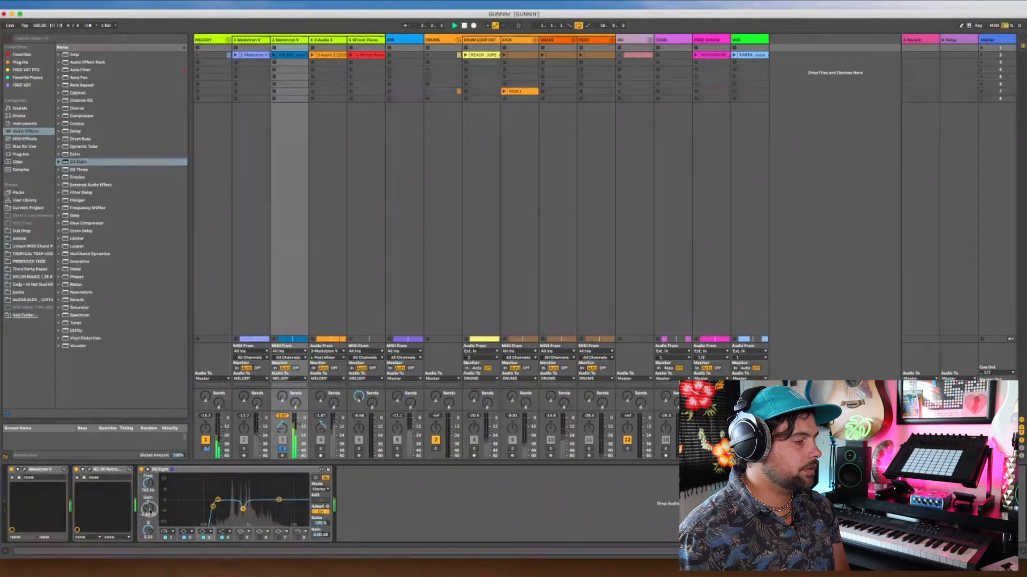
left_click(279, 451)
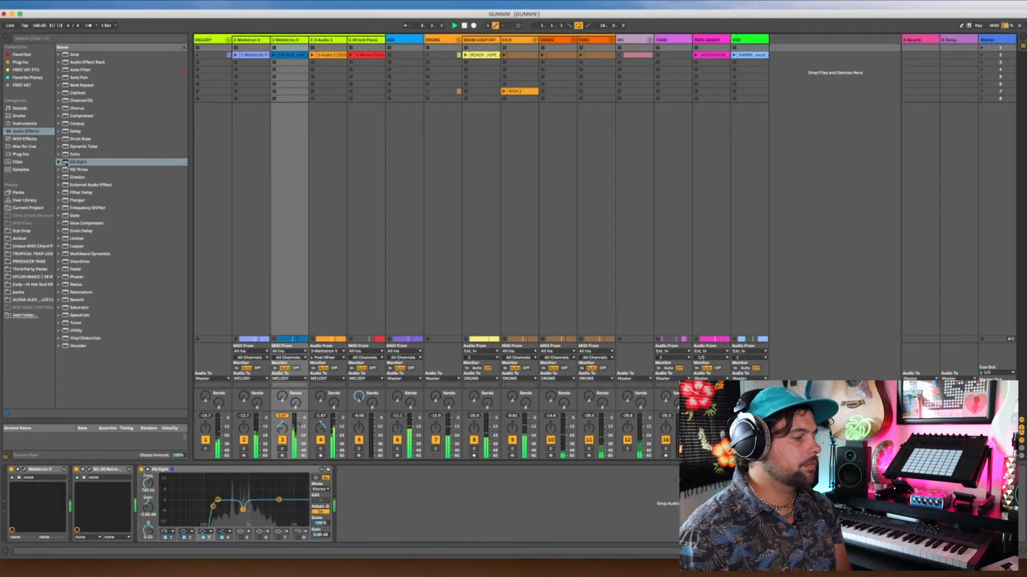
- Add an EQ Eight to the 3-Audio 1 track and make its band 1 a steep low-cut around 500 Hz
left_click_drag(67, 164, 325, 46)
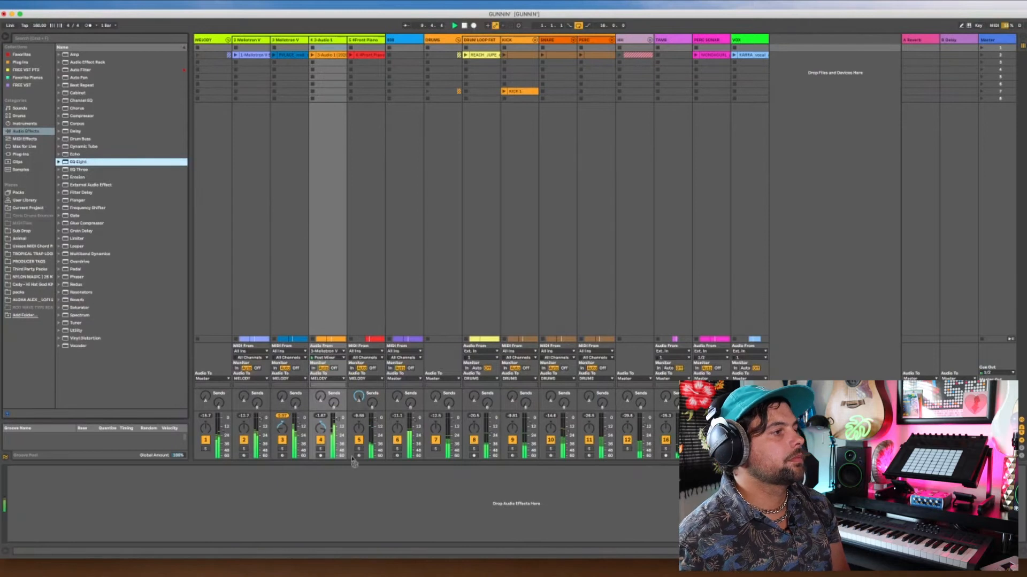
left_click_drag(359, 483, 369, 490)
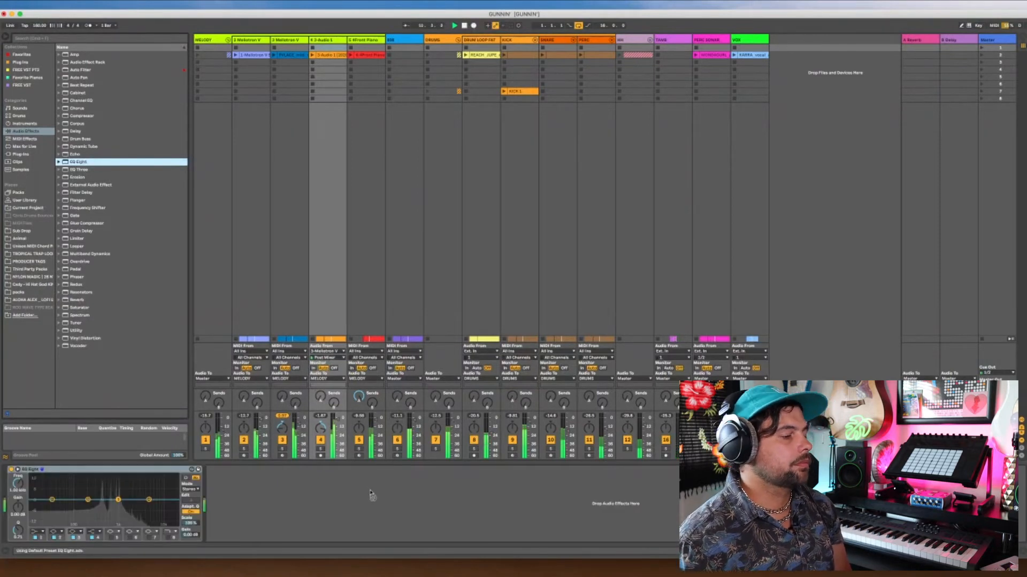
left_click(36, 533)
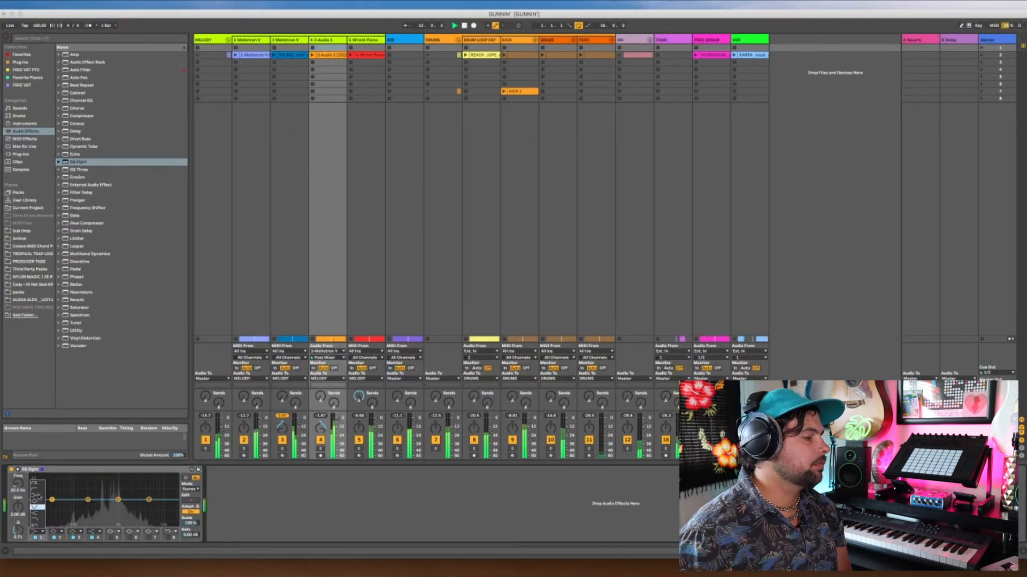
left_click(43, 485)
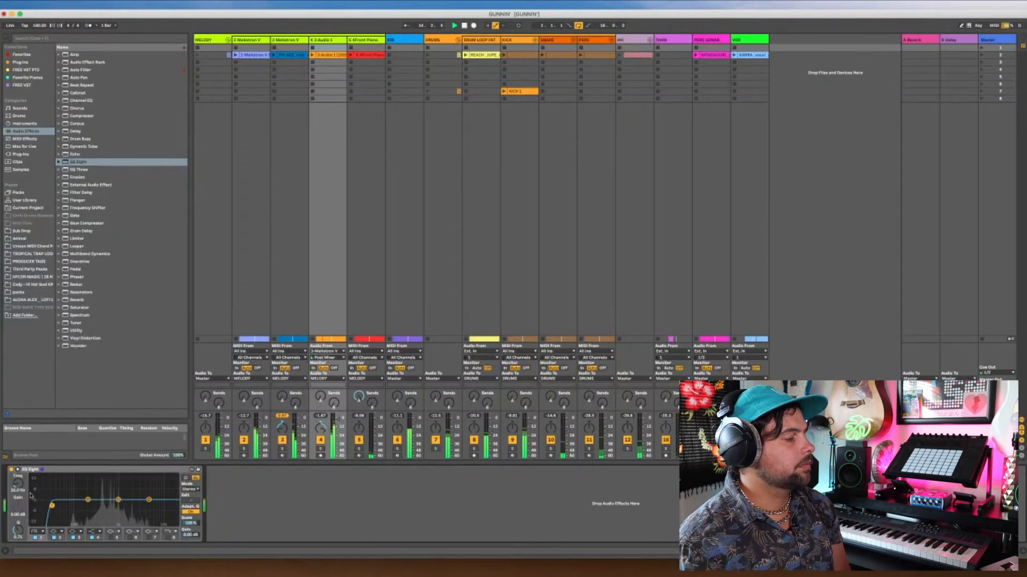
left_click_drag(20, 477, 20, 456)
- Boost the 3-Audio 1 track's high frequencies with the band 4 shelf near 10 kHz and resume playback
key("space")
left_click_drag(101, 506, 161, 495)
key("space")
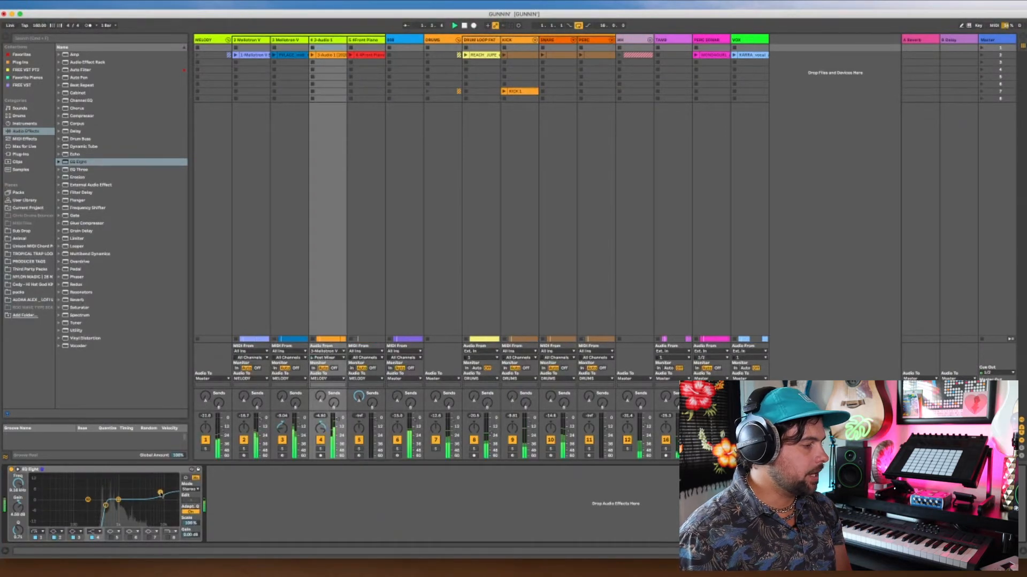
left_click_drag(161, 492, 162, 486)
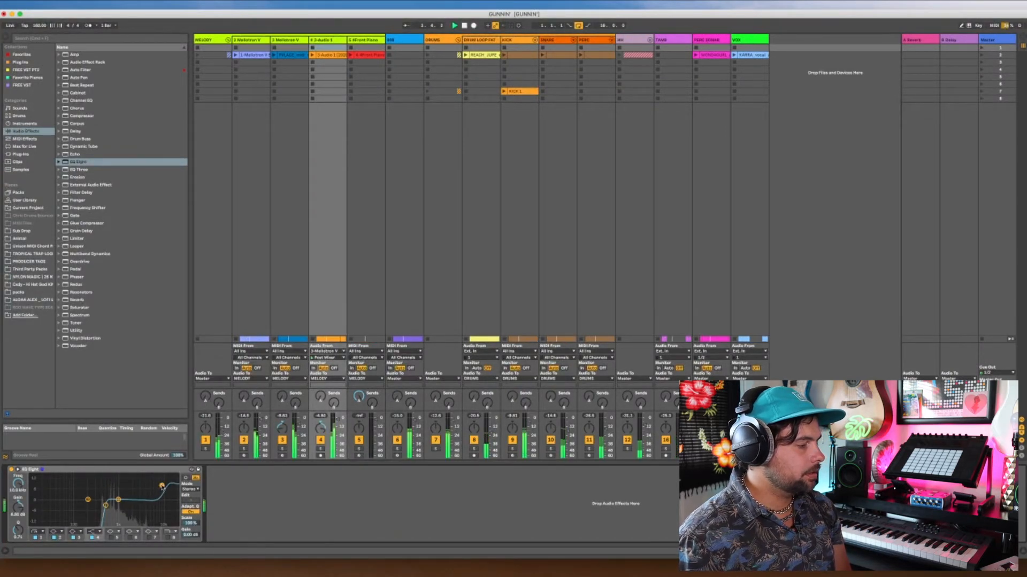
- With the 3-Audio 1 track soloed, cut band 3 slightly below 1 kHz and lower the low-cut to about 350 Hz, then unsolo it
left_click(320, 449)
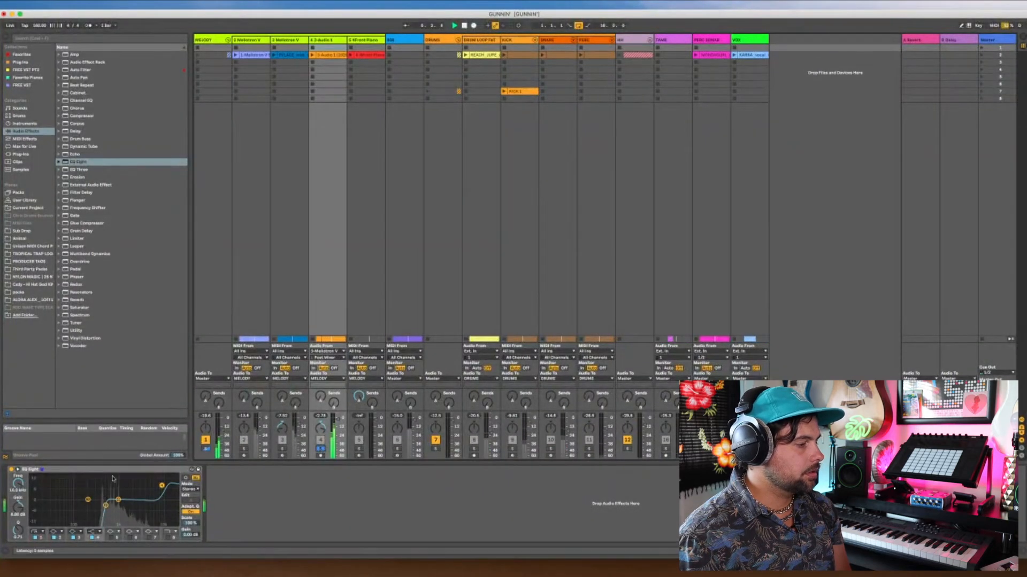
left_click_drag(116, 499, 113, 506)
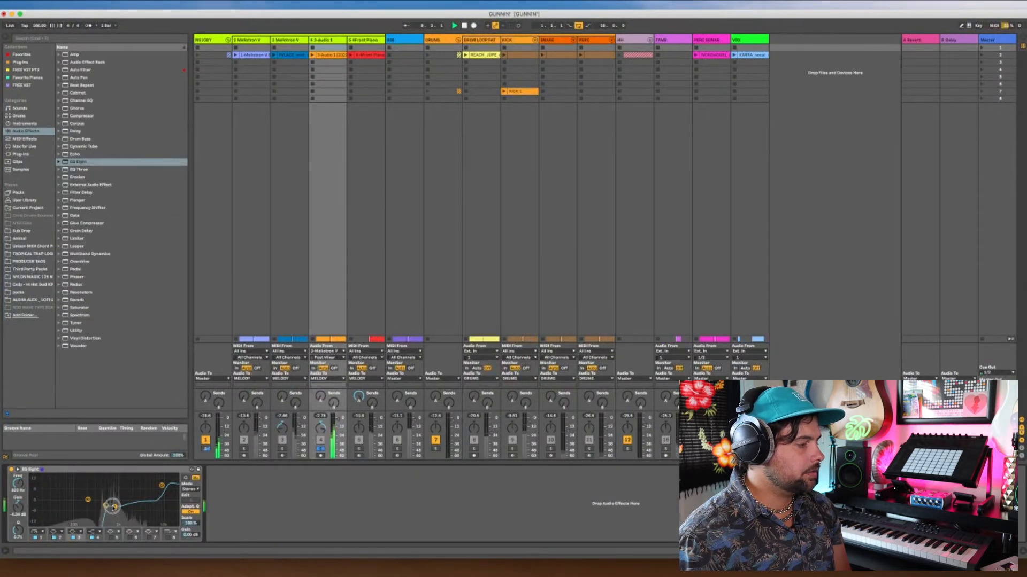
left_click_drag(105, 506, 98, 506)
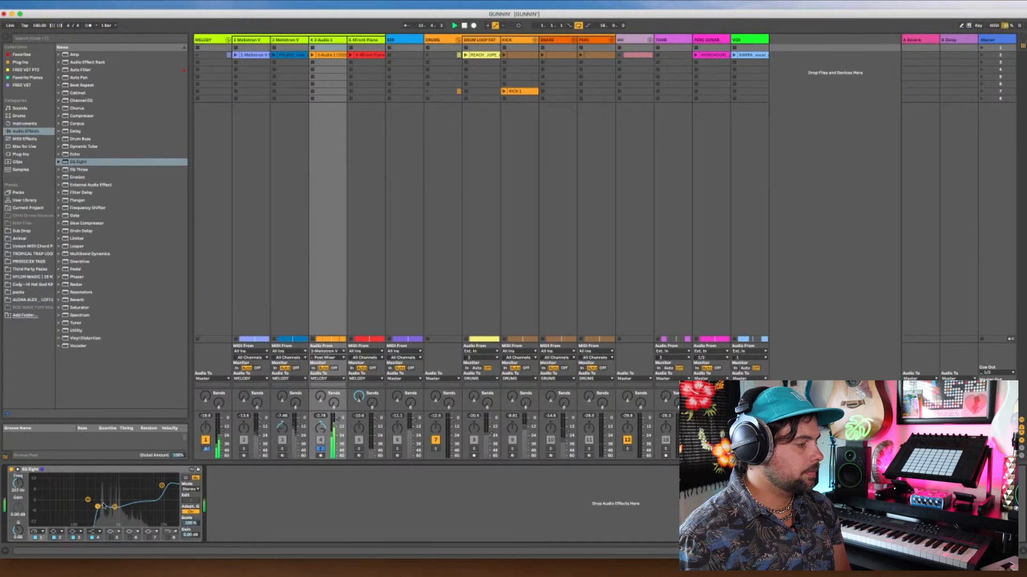
left_click(320, 449)
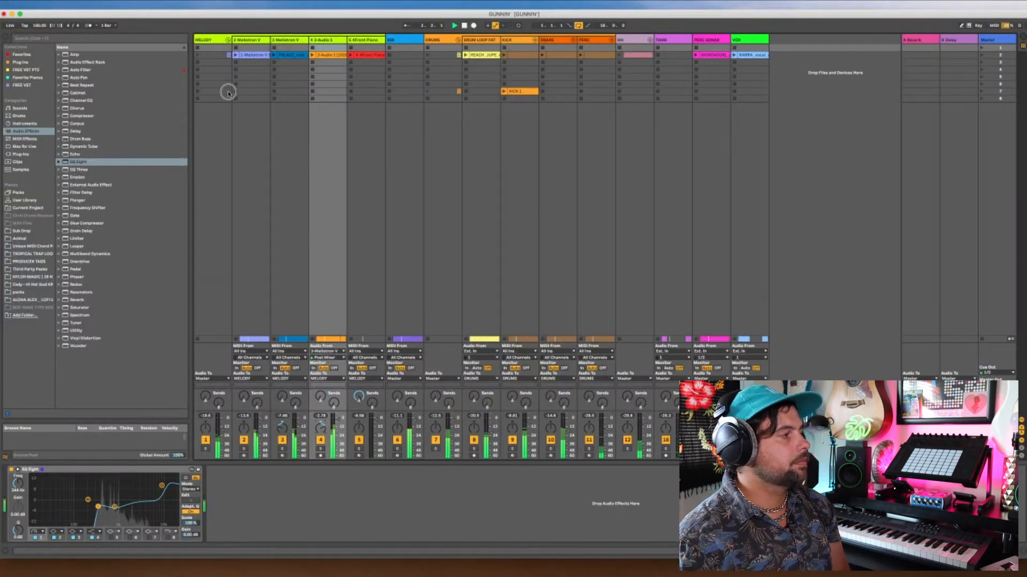
- Add an EQ Eight to the 4Front Piano track and play the song from the start of its active arrangement clip
left_click(368, 40)
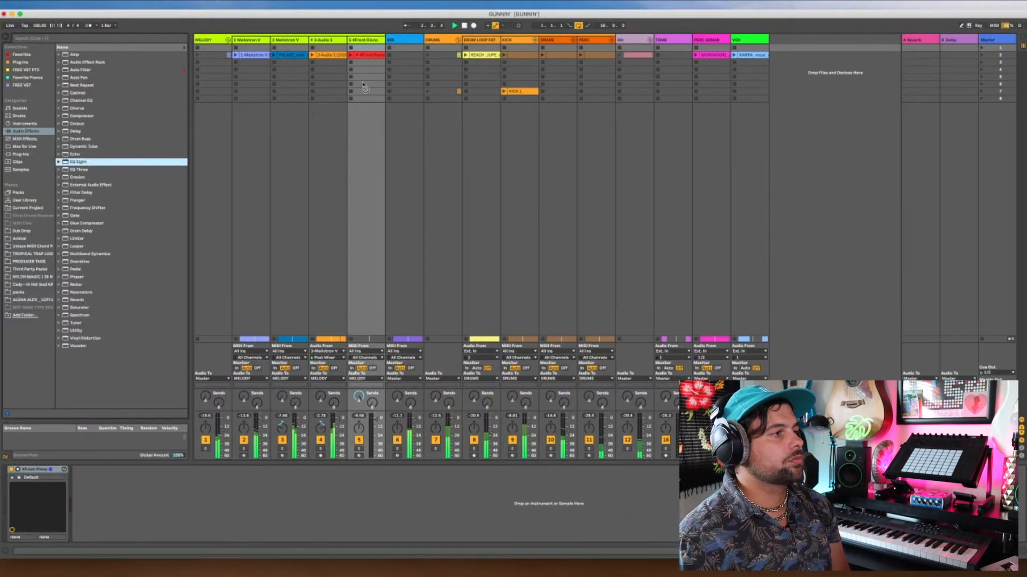
key("Return")
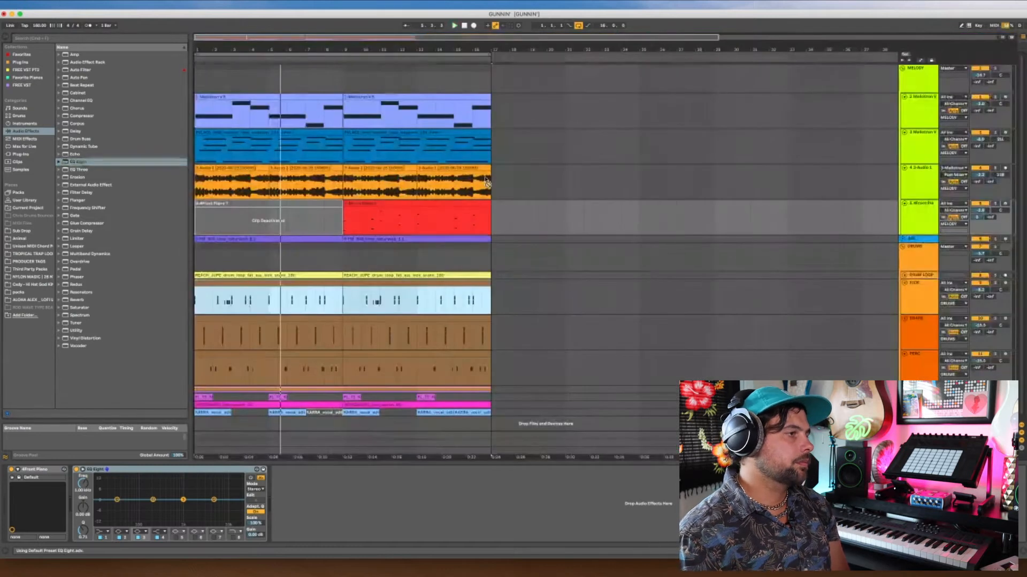
key("Tab")
left_click(409, 205)
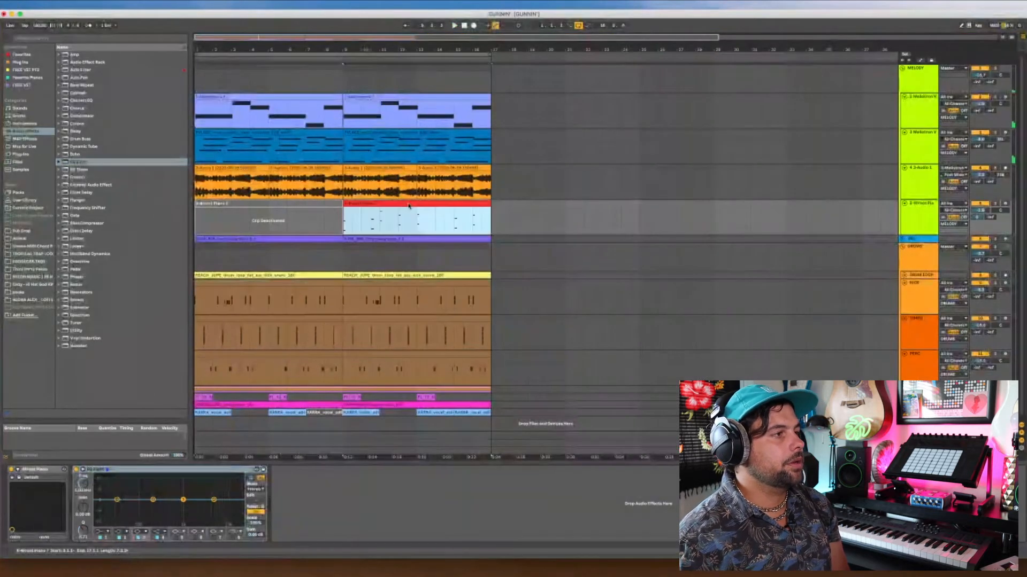
key("Tab")
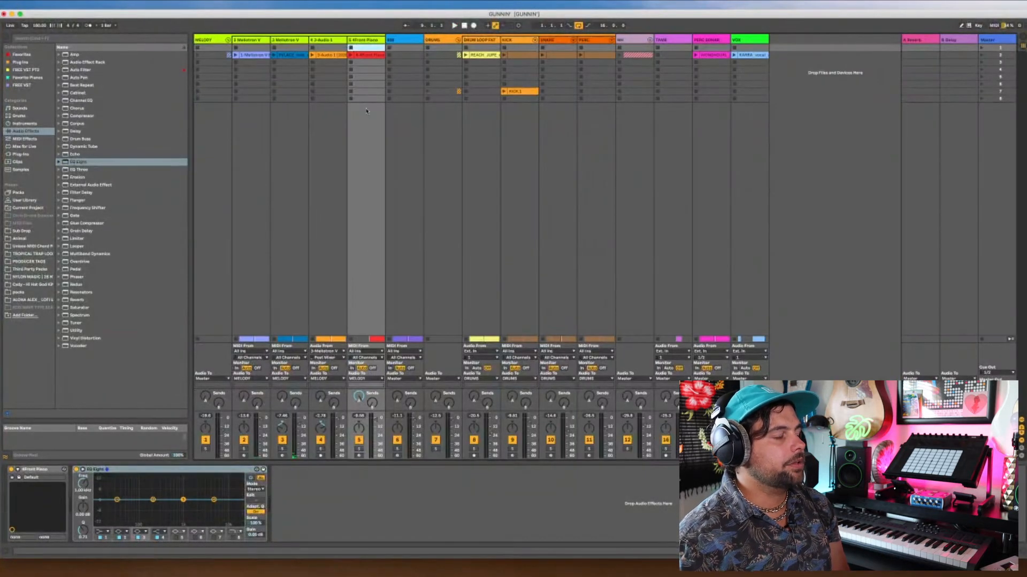
key("Tab")
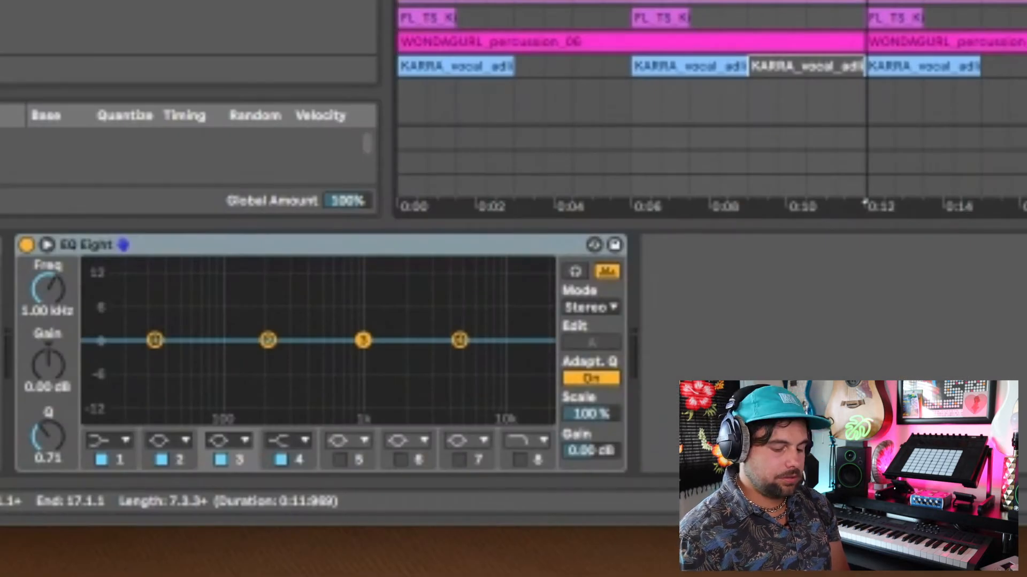
key("Tab")
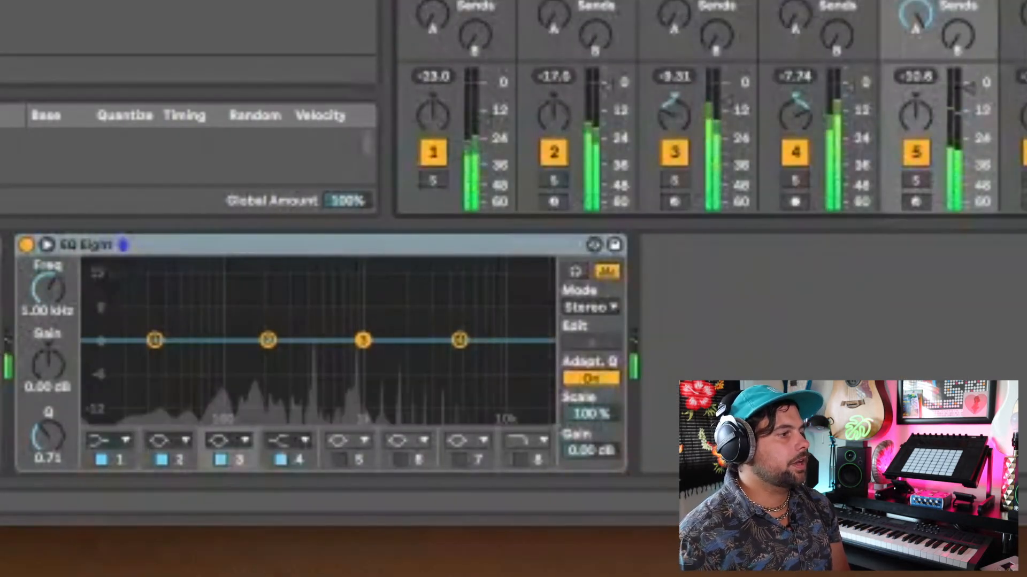
- Make band 1 of the 4Front Piano track's EQ Eight a steep low-cut at 225 Hz
left_click(124, 440)
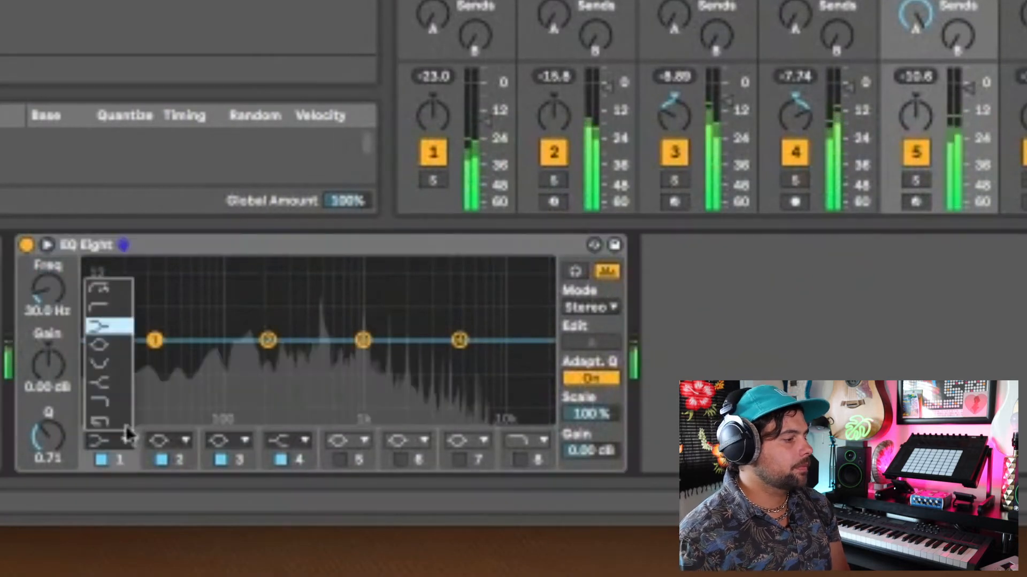
left_click(124, 303)
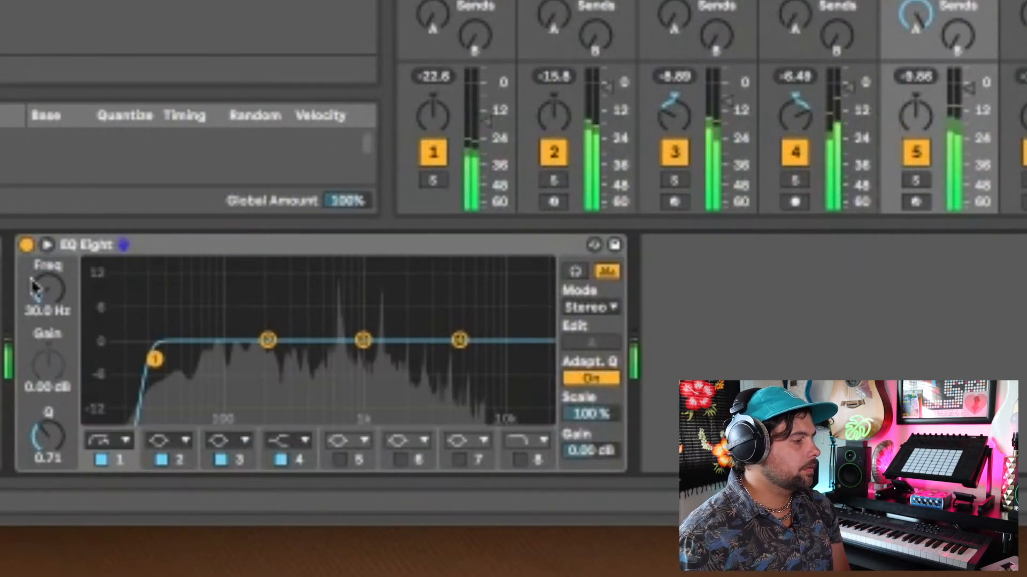
mouse_move(47, 293)
left_mouse_down()
mouse_move(35, 297)
mouse_move(46, 284)
left_mouse_up()
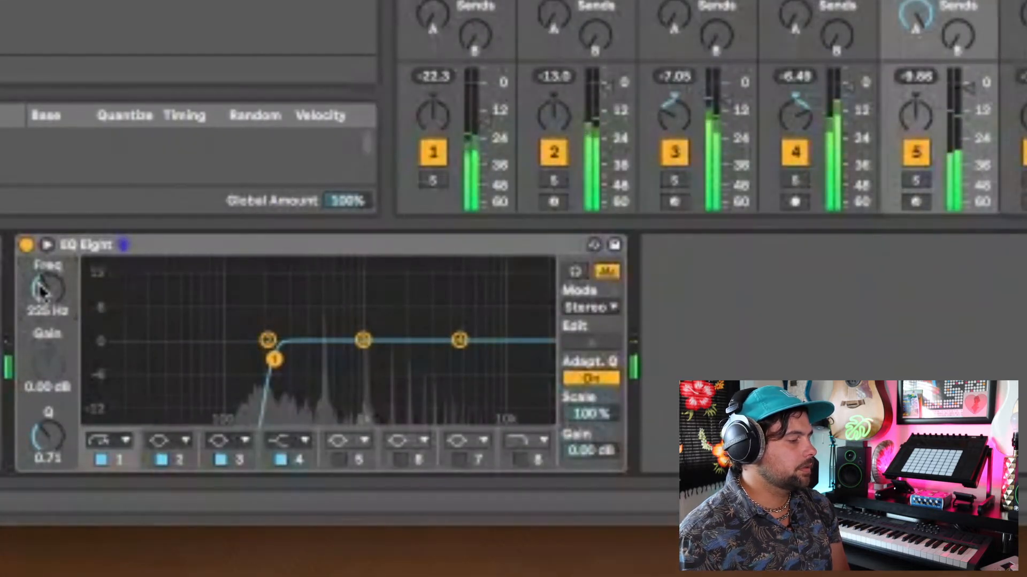
- Try a narrow band 3 boost on the 4Front Piano track's EQ Eight at 2.44 kHz with 12.4 dB gain and Q 12.4
left_click(375, 341)
left_click_drag(374, 340, 397, 320)
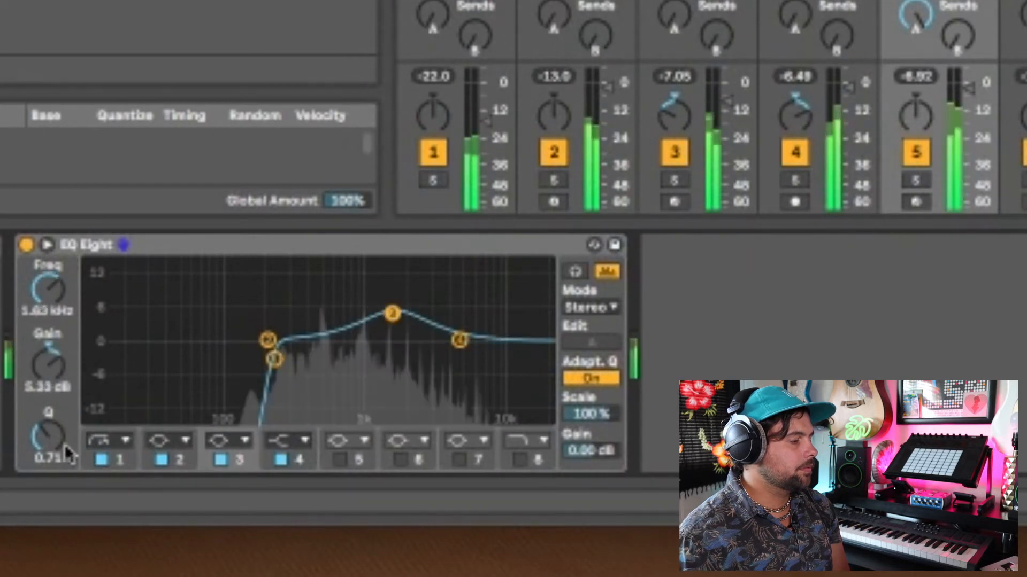
left_click_drag(51, 449, 56, 442)
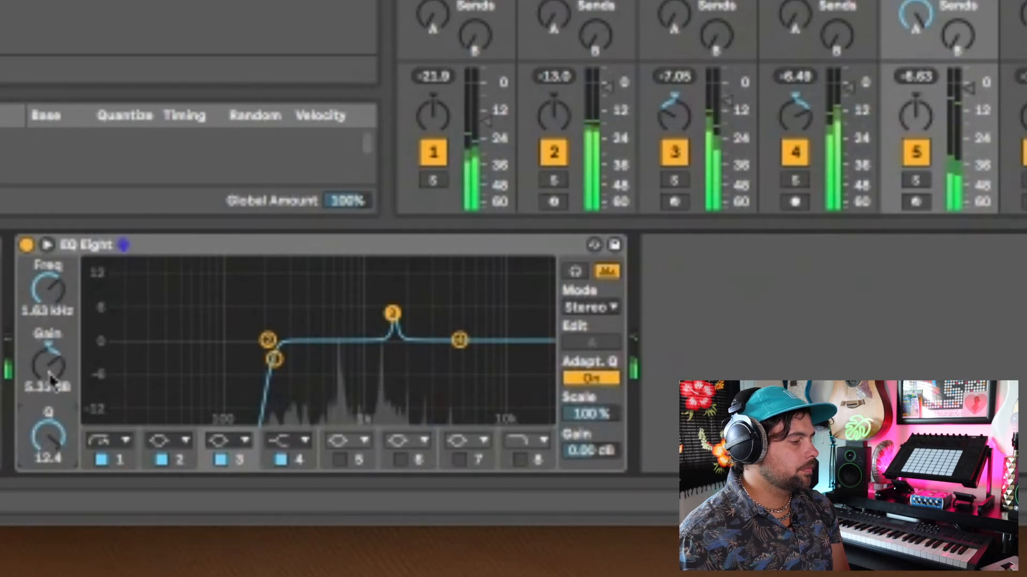
left_click_drag(60, 289, 62, 367)
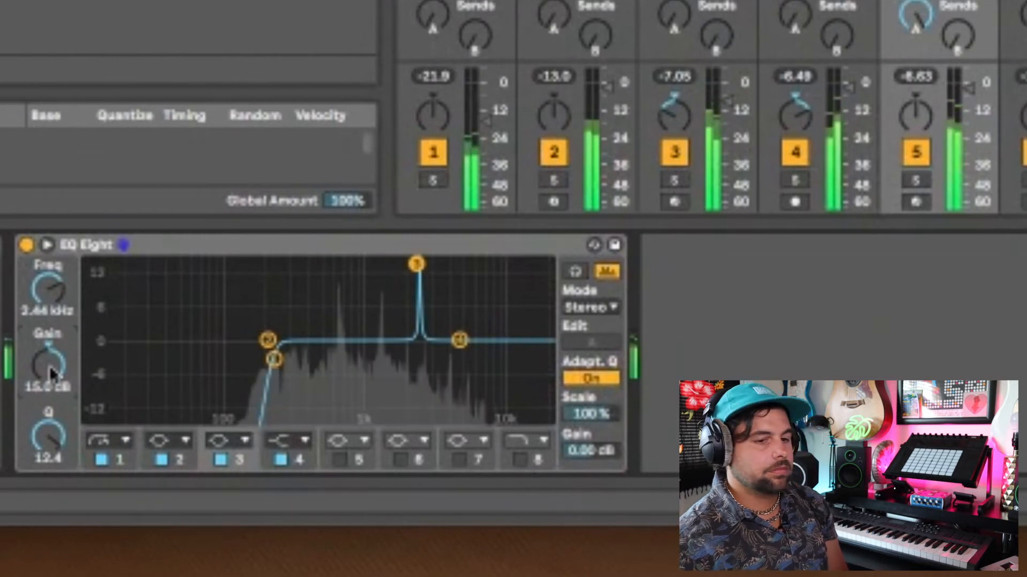
left_click_drag(45, 353, 50, 364)
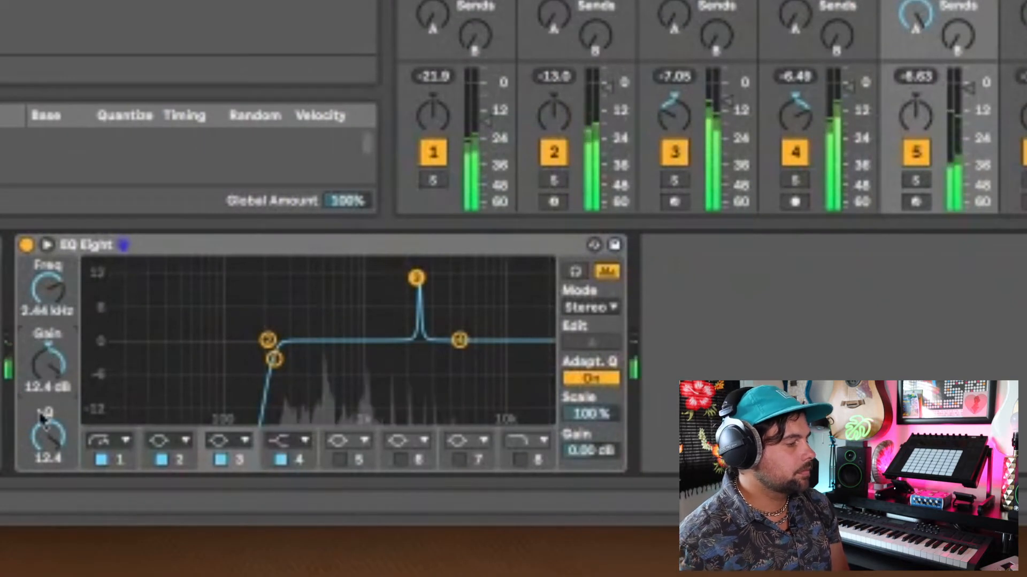
- Set band 3 of the 4Front Piano track's EQ Eight to 4.49 kHz with 7.38 dB gain and a Q of about 3.9
mouse_move(40, 421)
left_mouse_down()
mouse_move(40, 440)
mouse_move(45, 432)
left_mouse_up()
left_click_drag(55, 293, 55, 293)
left_click_drag(52, 365, 55, 356)
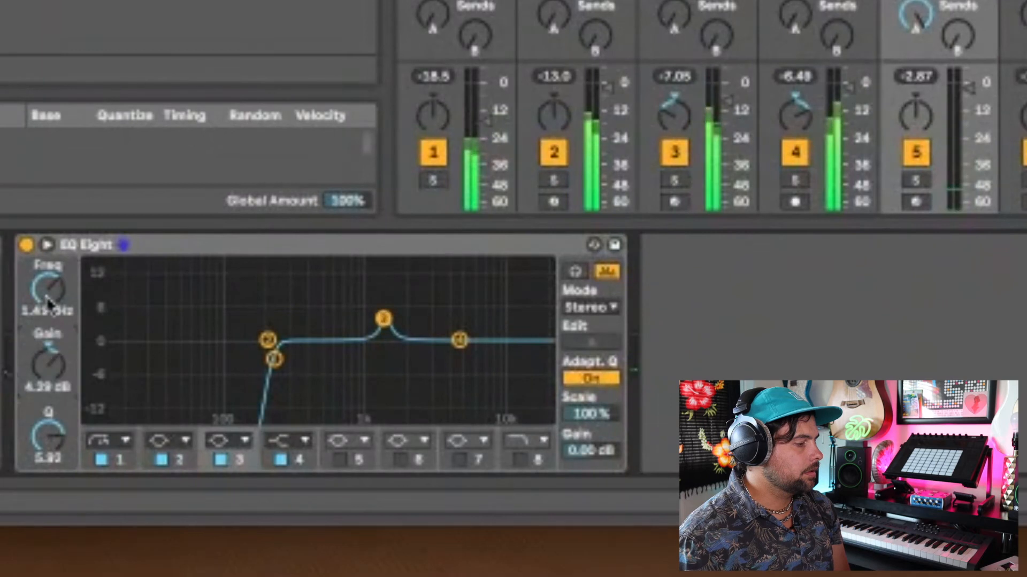
left_click_drag(47, 294, 46, 297)
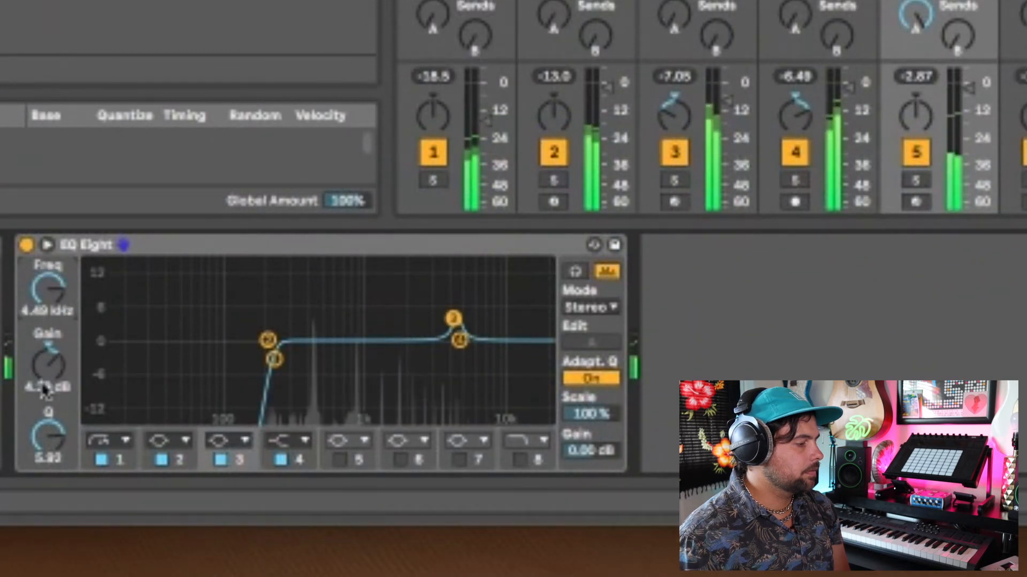
left_click_drag(55, 374, 55, 368)
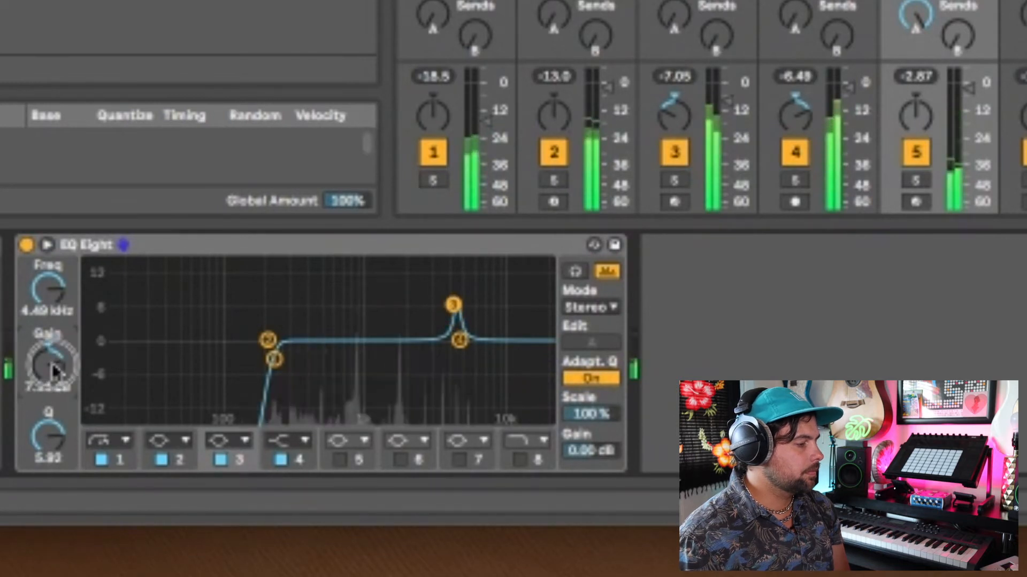
left_click_drag(47, 433, 47, 442)
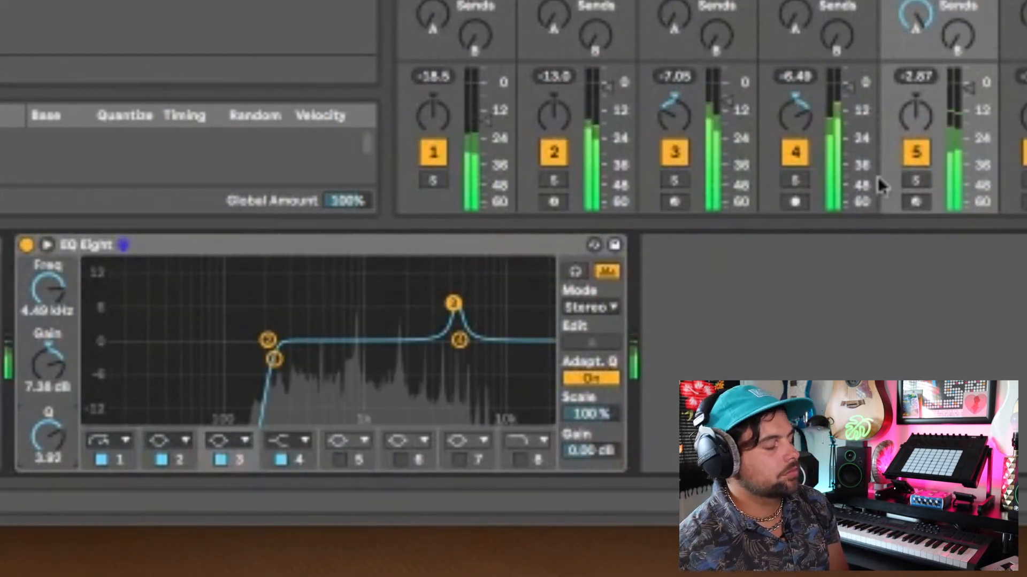
- Listen to the MELODY group soloed, unsolo it to hear the full mix and check the arrangement
left_click(430, 181)
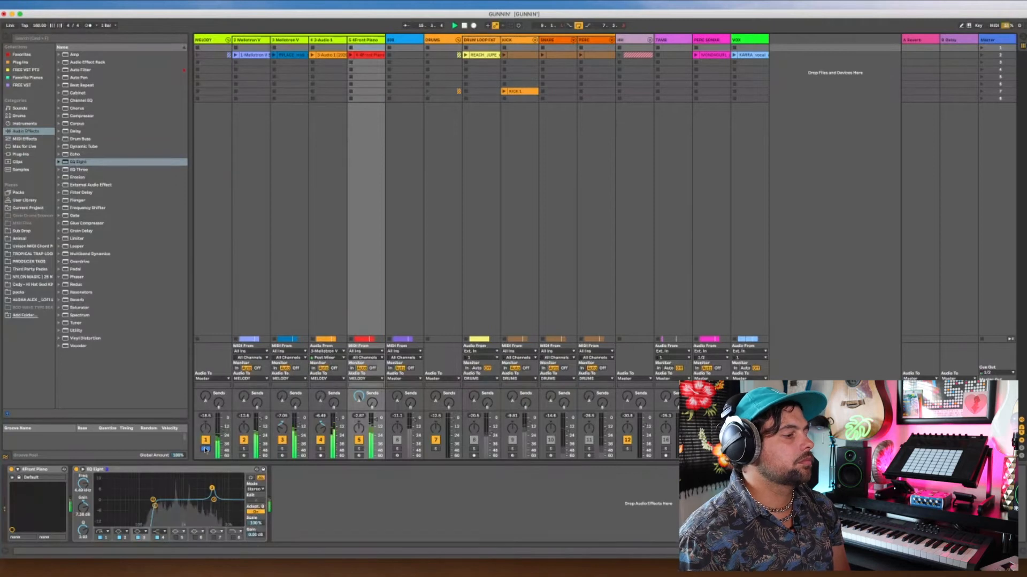
left_click(205, 450)
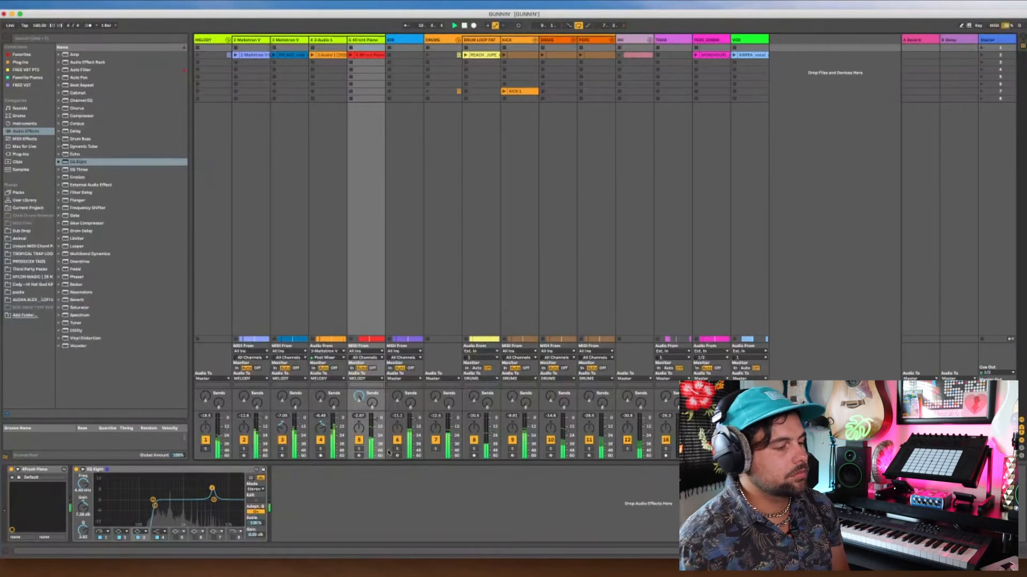
key("Tab")
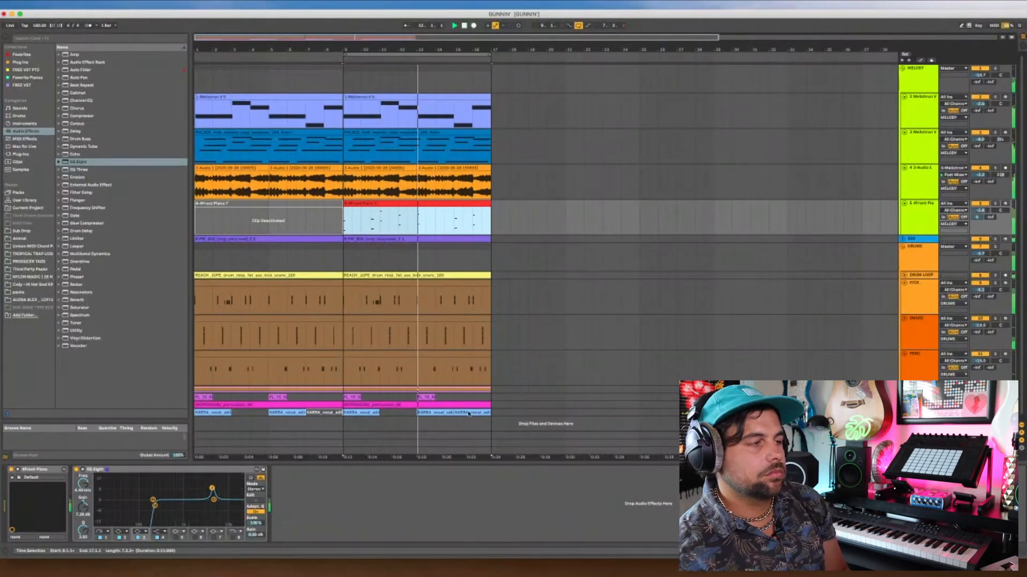
key("Tab")
- With the 808 track soloed, fine-tune its Sampler sample detune to +12 ct
left_click(401, 41)
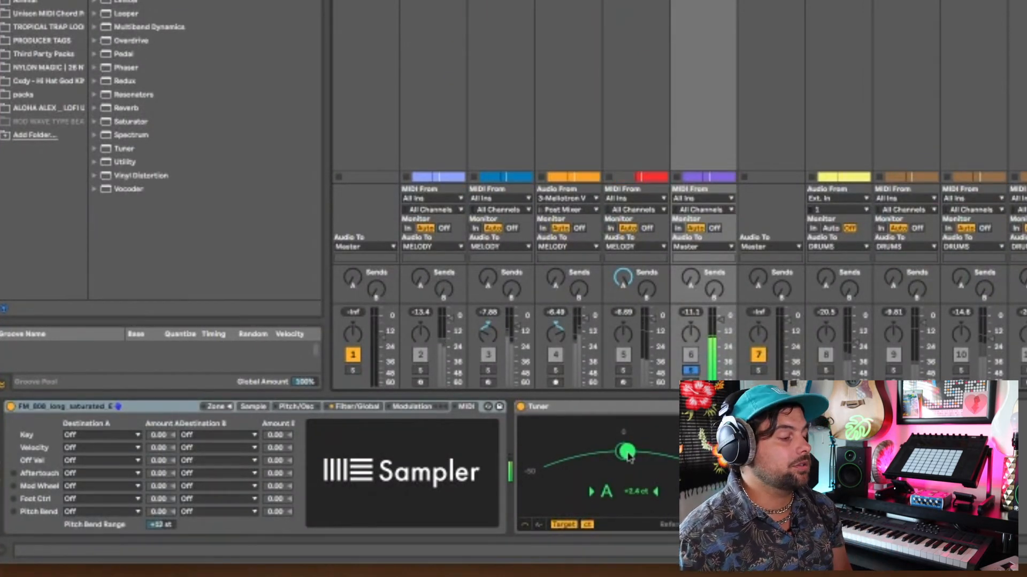
left_click(353, 408)
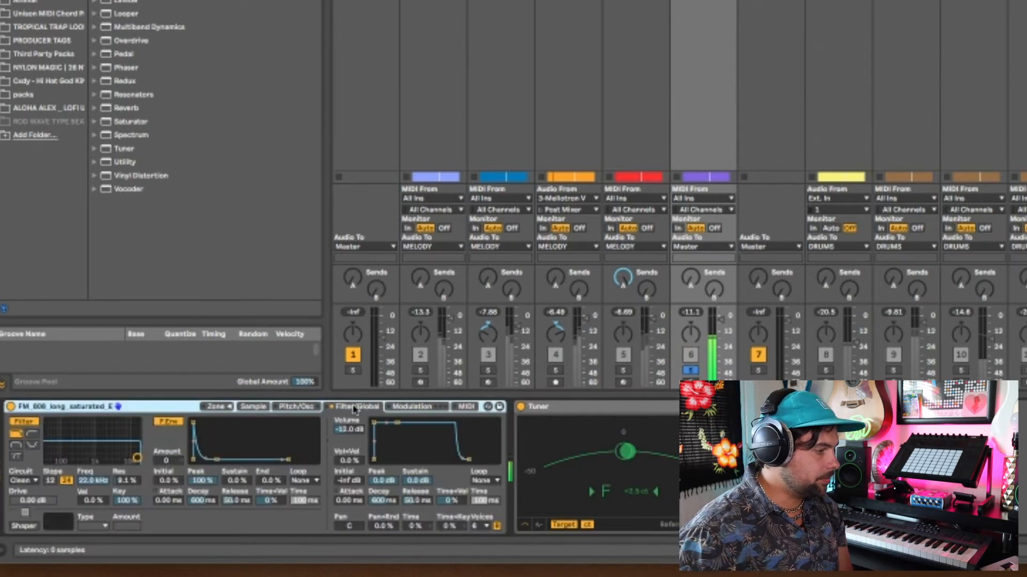
left_click(267, 408)
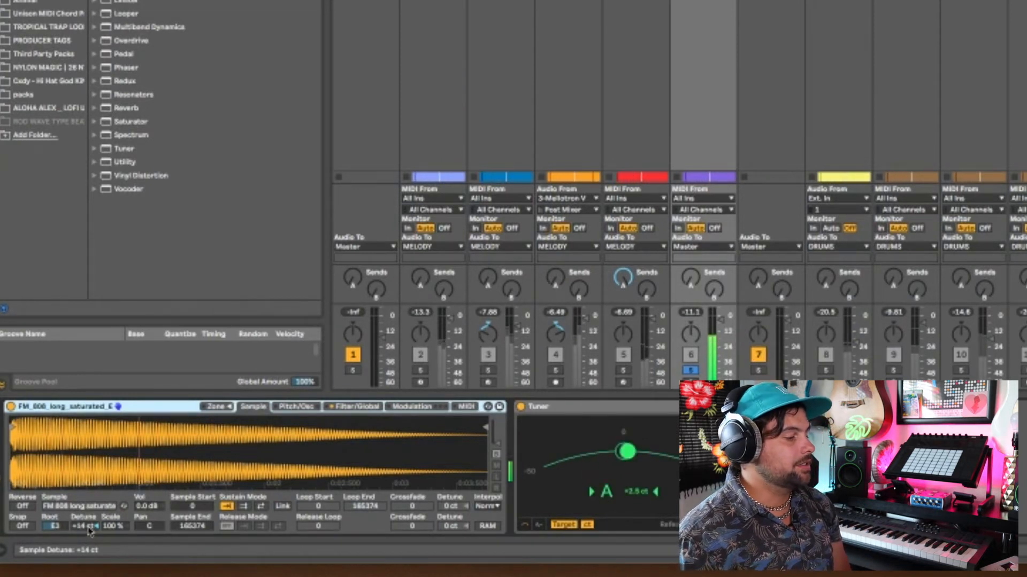
left_click_drag(79, 527, 79, 528)
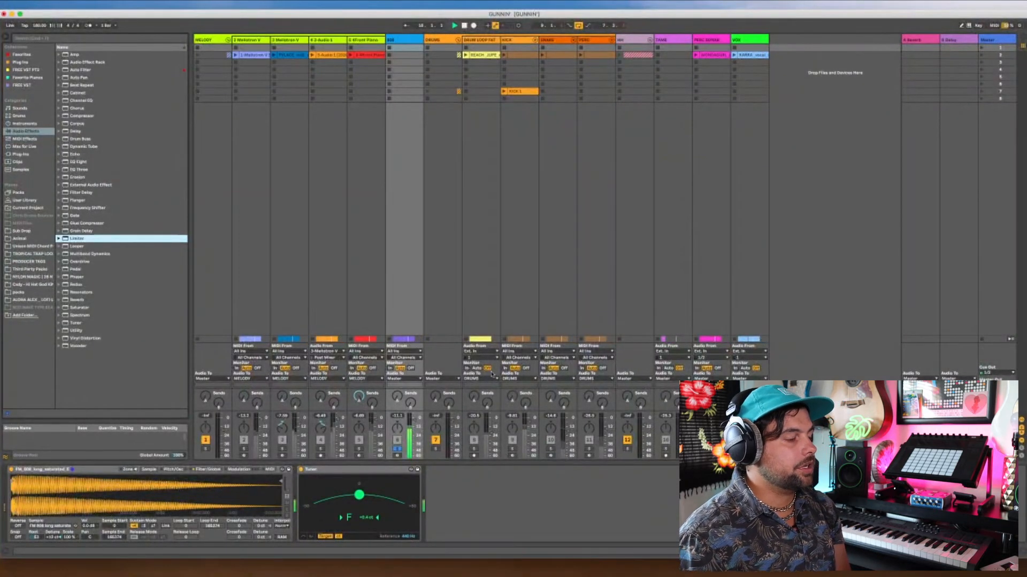
key("Return")
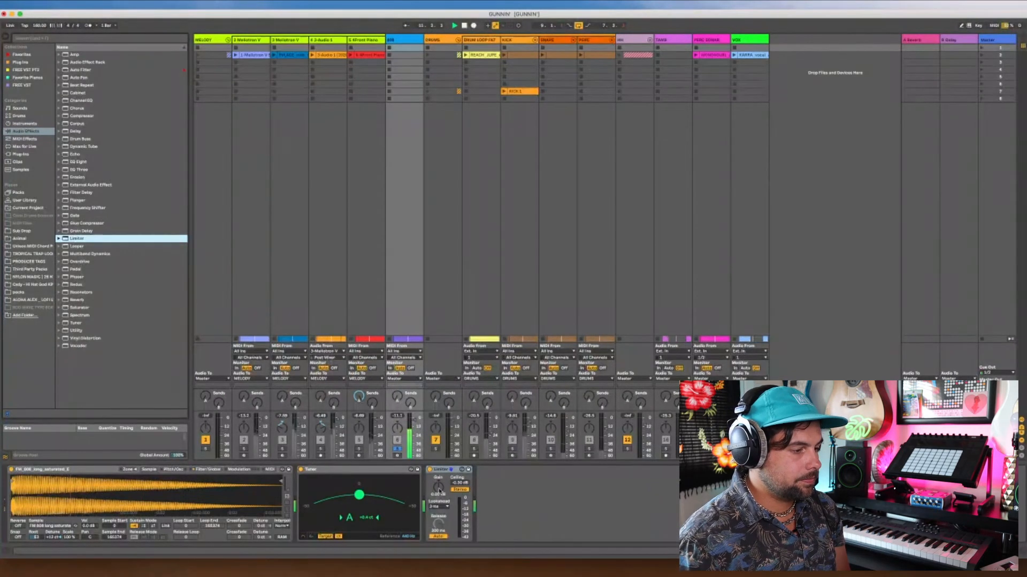
left_click(440, 471)
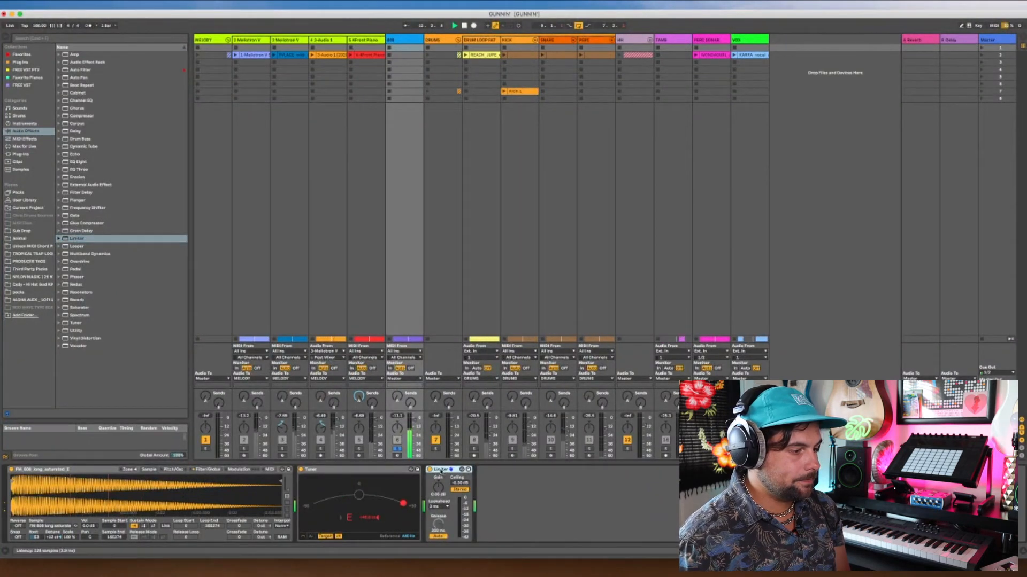
key("Delete")
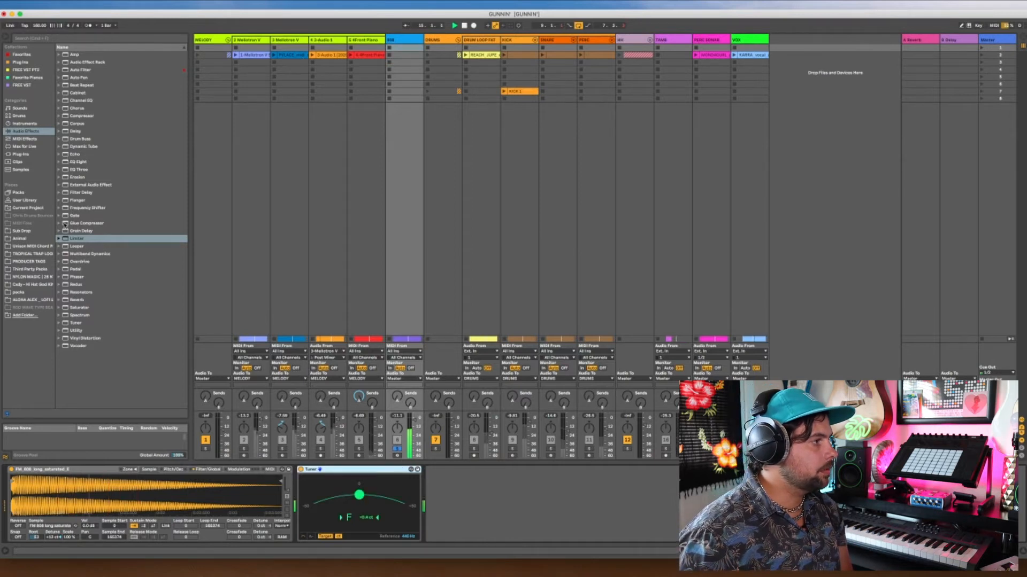
- Add a Glue Compressor after the 808 track's Tuner with Soft clip on, threshold -7.94 dB and makeup 4.13 dB
left_click(75, 223)
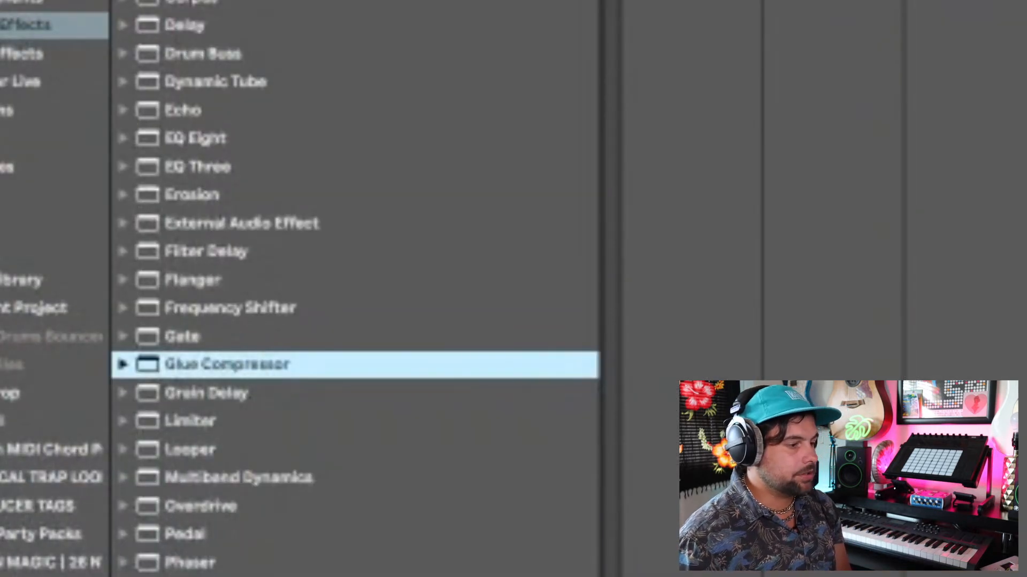
left_click_drag(227, 365, 472, 534)
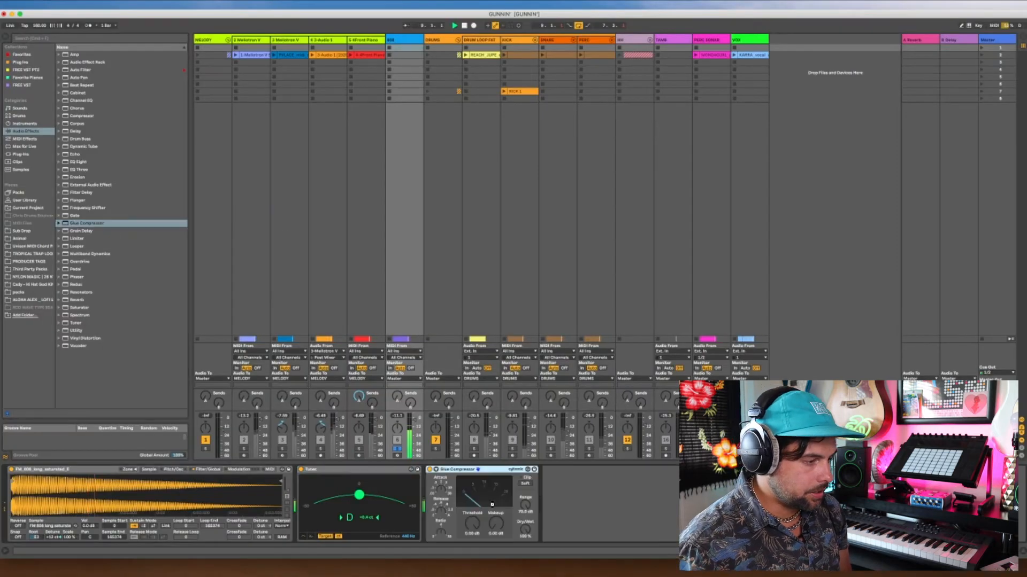
left_click(525, 484)
left_click_drag(473, 523, 474, 525)
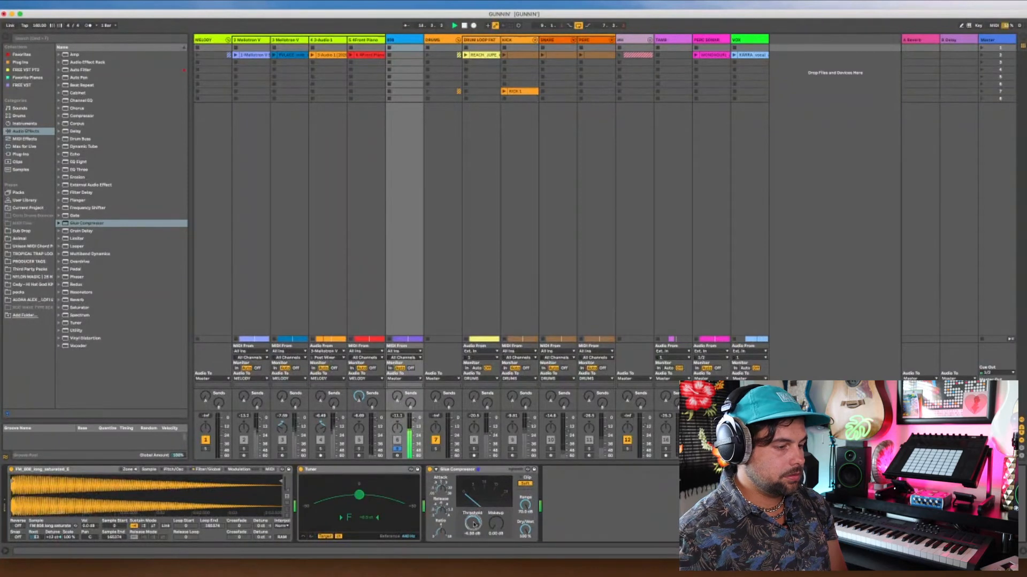
left_click_drag(474, 525, 489, 523)
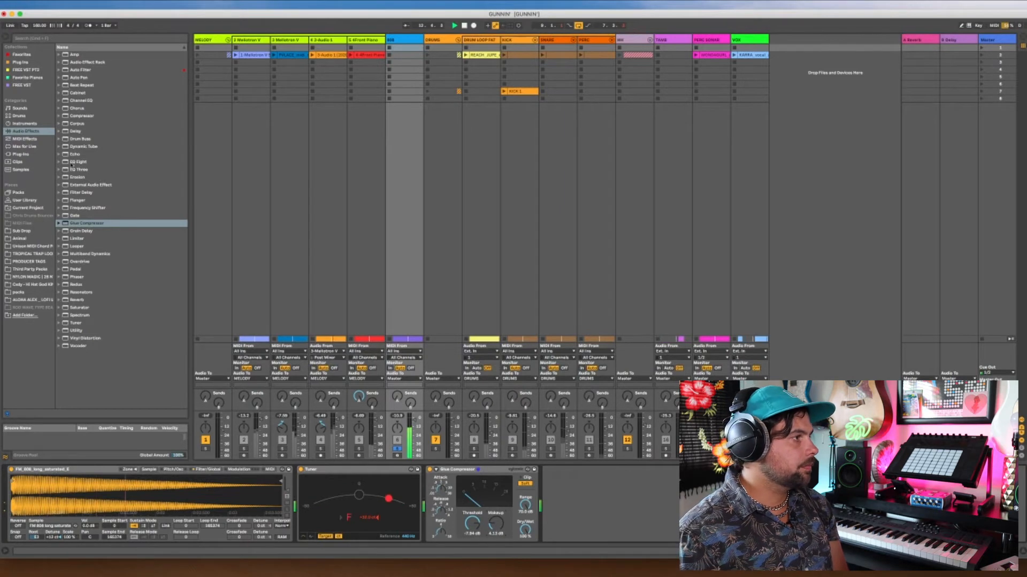
- Add an EQ Eight after the 808 track's Glue Compressor and make band 1 a steep low-cut at 30 Hz
left_click_drag(67, 162, 555, 478)
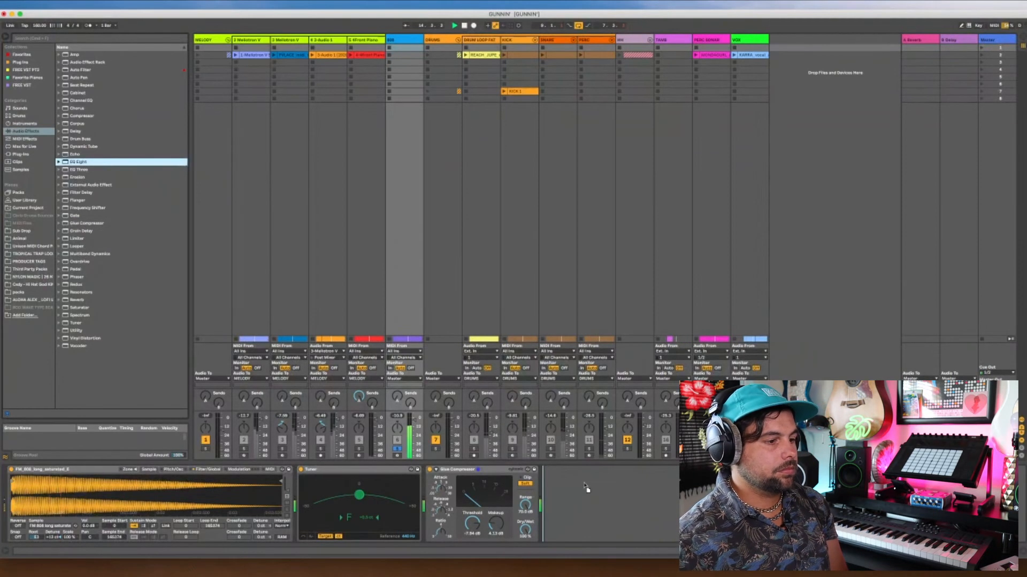
mouse_move(586, 487)
left_mouse_down()
mouse_move(562, 486)
mouse_move(576, 490)
left_mouse_up()
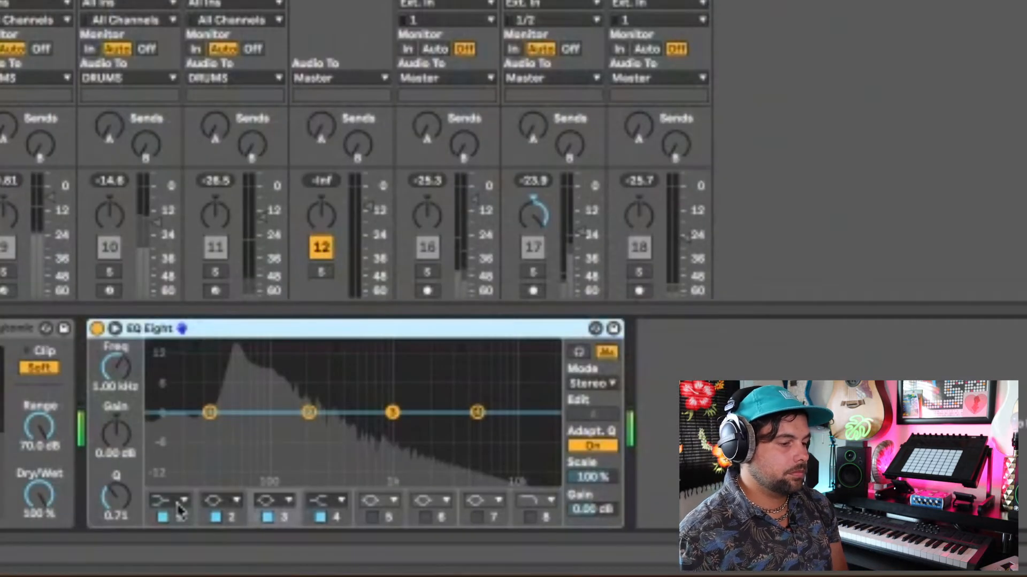
left_click(179, 508)
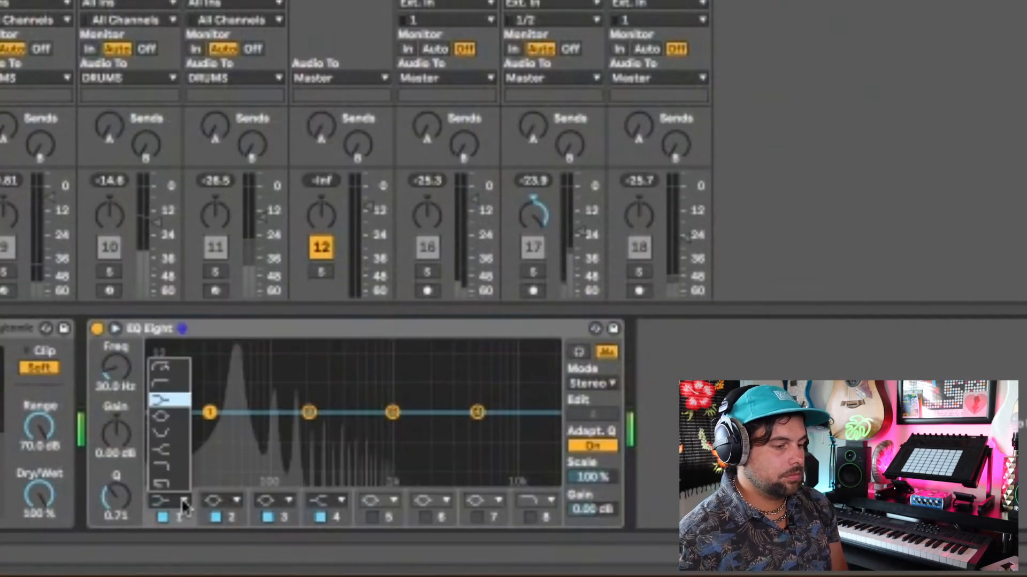
left_click(174, 373)
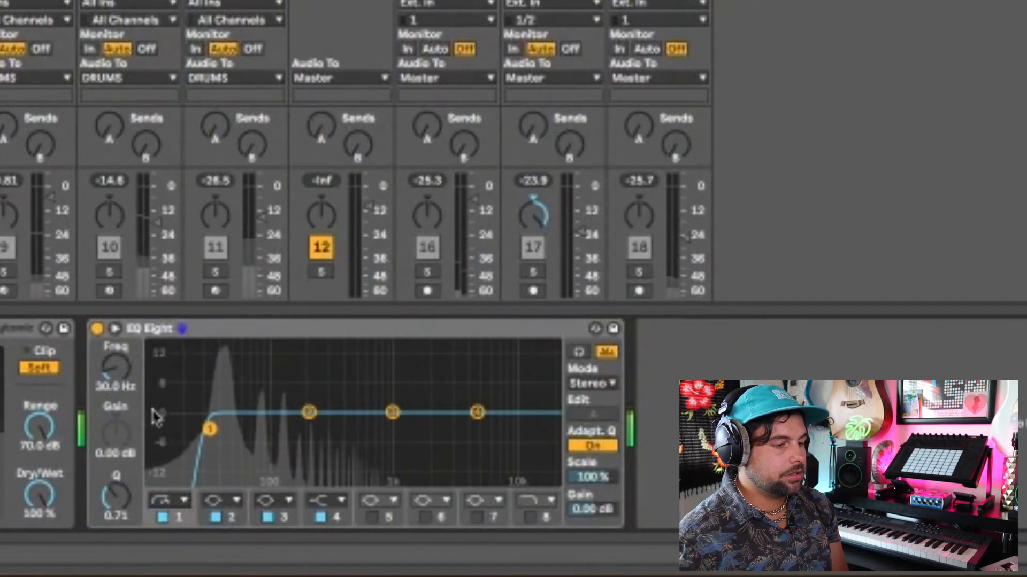
- Boost the 808 EQ's band 2 by 0.62 dB at 45.4 Hz, enable the band 8 high-cut at 11.9 kHz with Q 0.63, and unsolo the track
left_click_drag(303, 419, 229, 415)
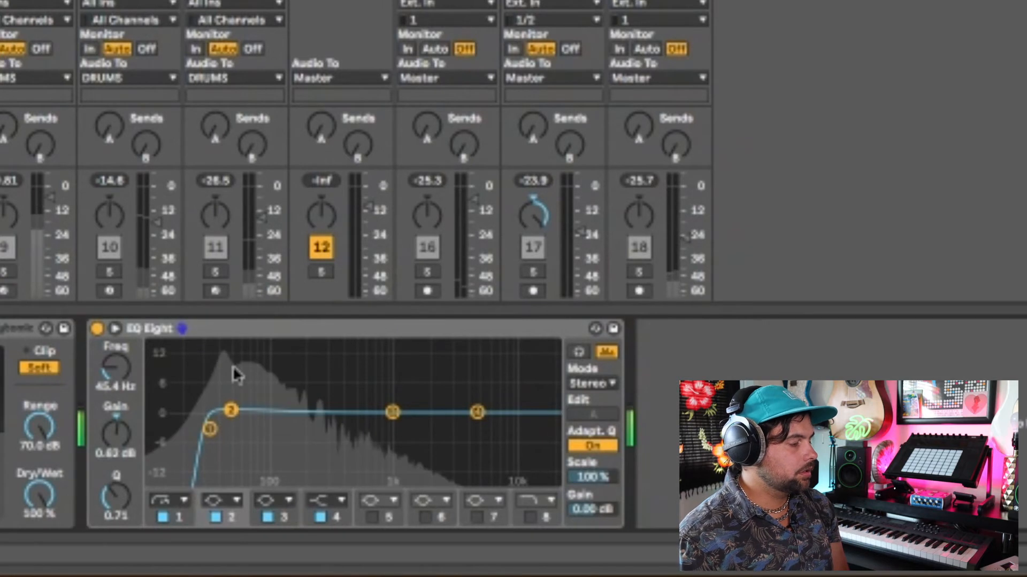
left_click(531, 517)
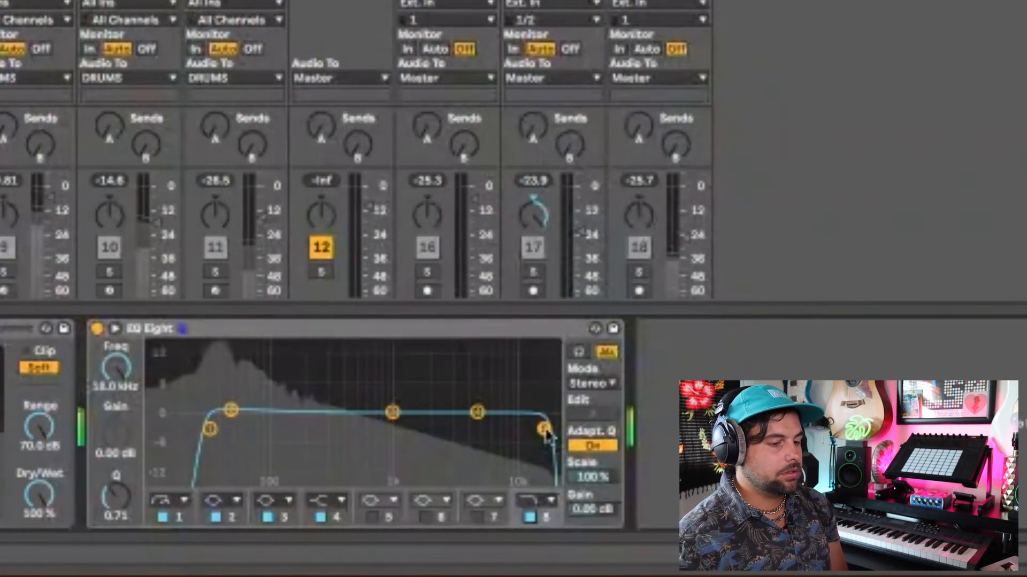
left_click_drag(536, 437, 523, 436)
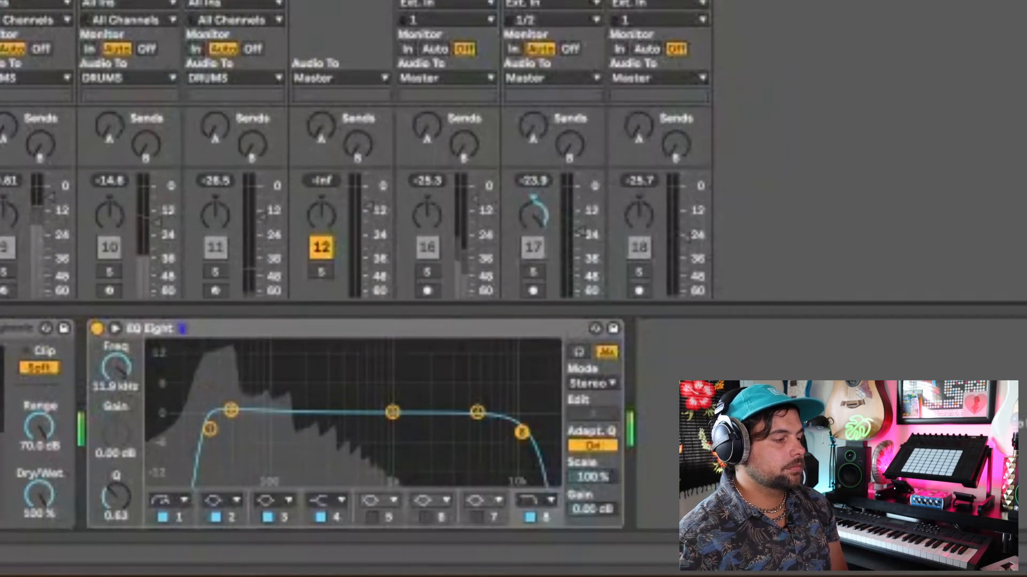
key("s")
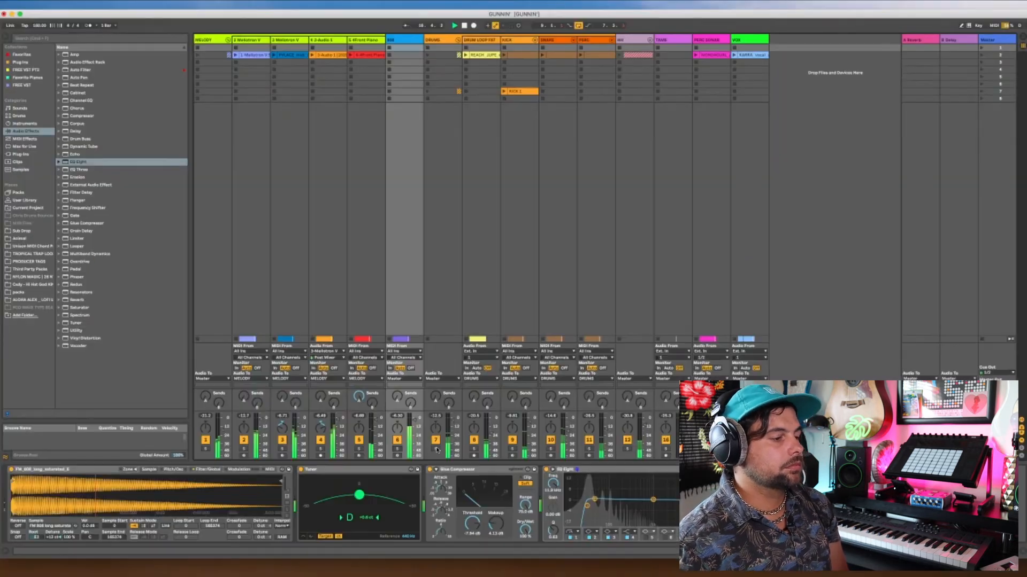
- Solo the drum loop track inside the DRUMS group, add an EQ Eight to it and make band 1 a steep low-cut
left_click(436, 449)
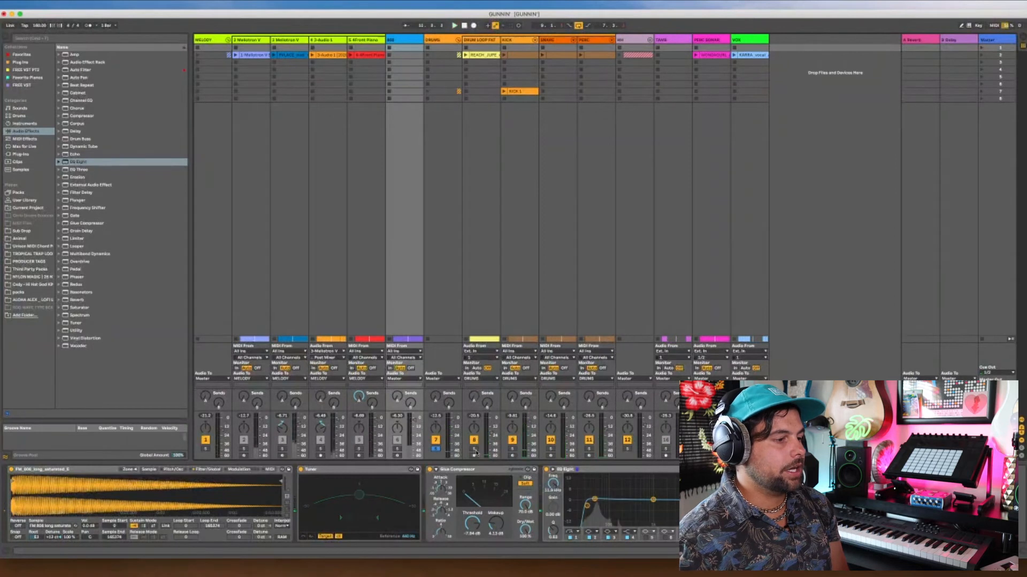
left_click(473, 449)
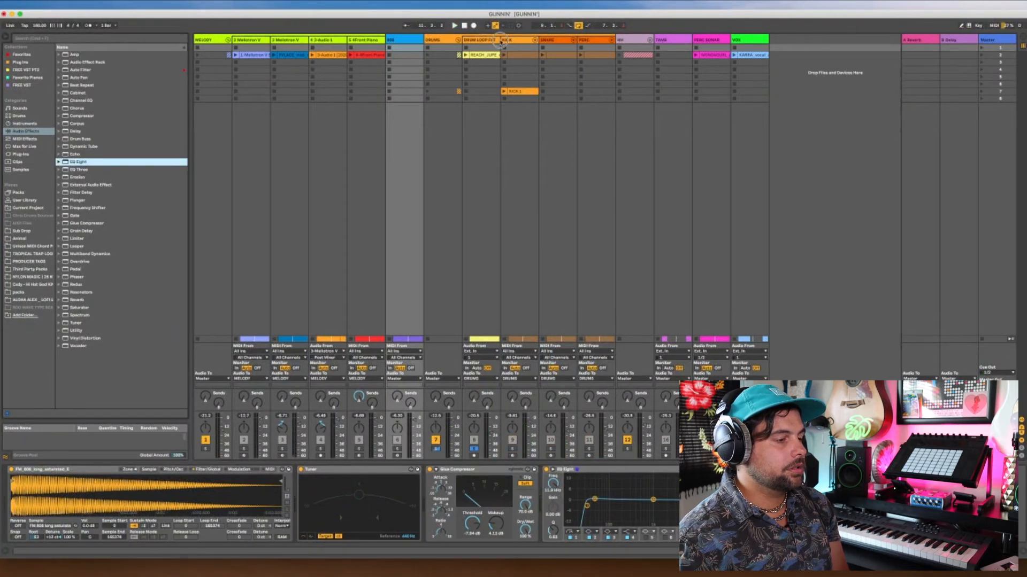
left_click(482, 41)
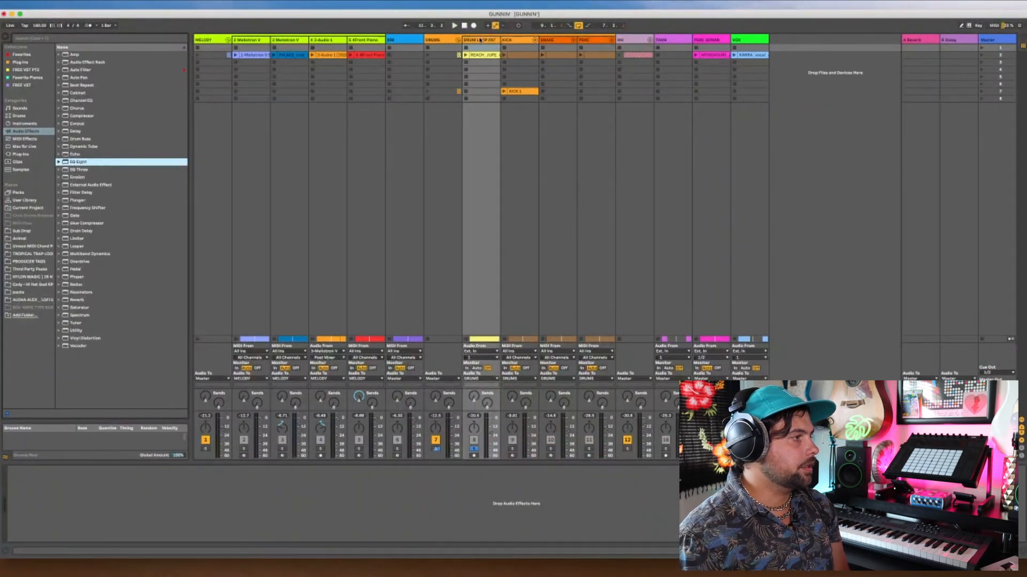
key("Return")
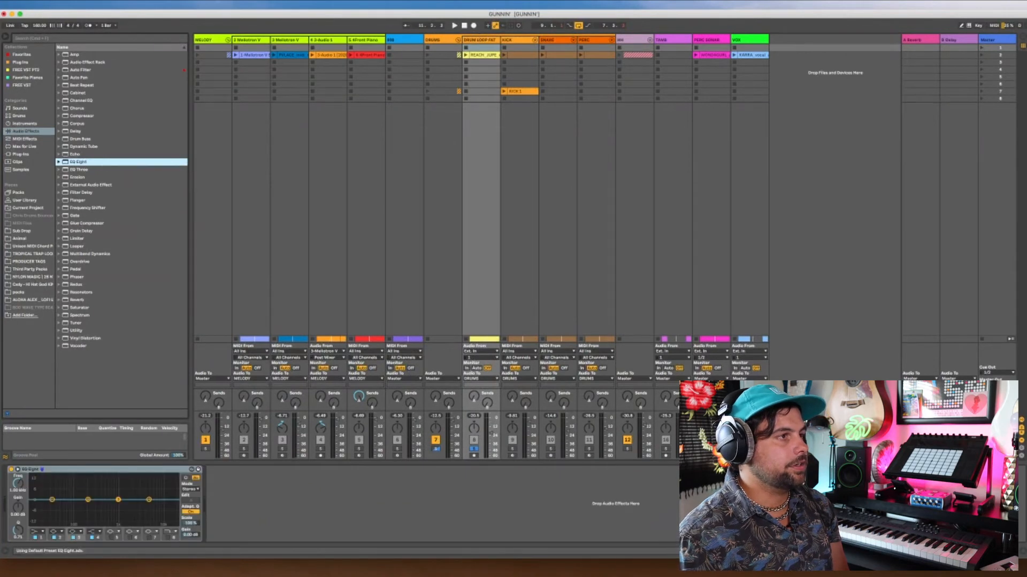
left_click(43, 534)
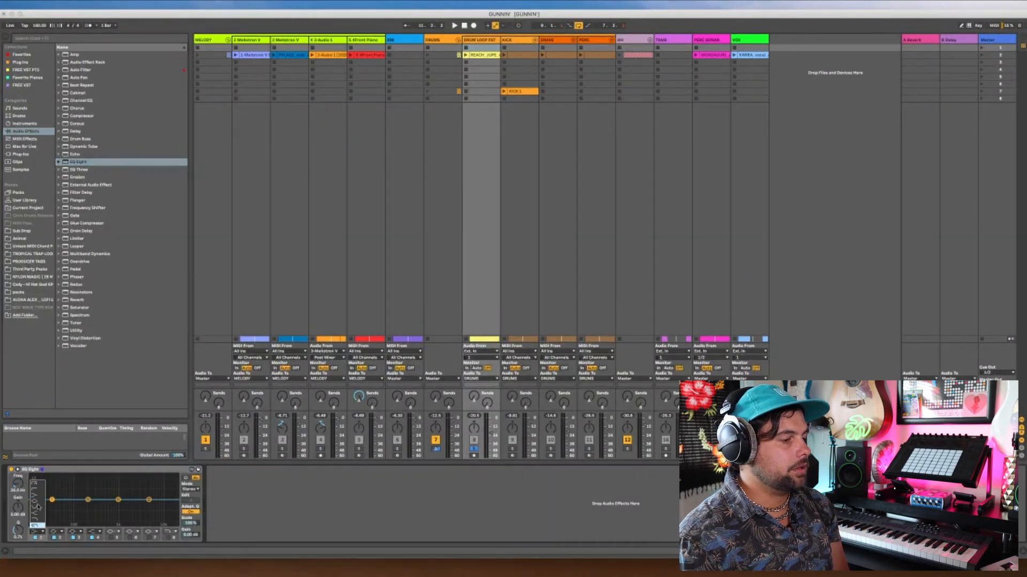
left_click(40, 484)
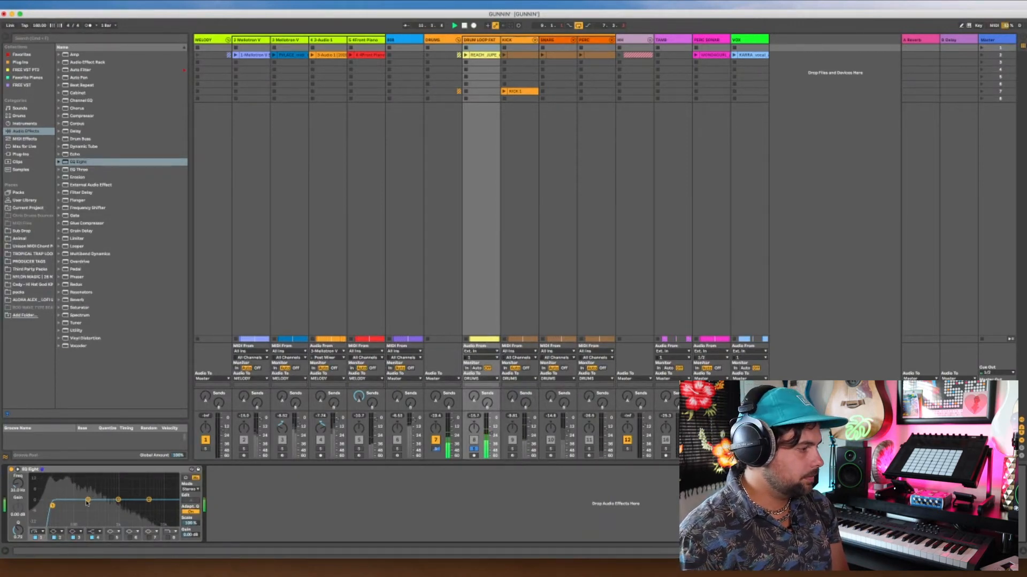
- On the drum loop's EQ, dip band 2 in the mids and boost band 3 slightly in the upper mids with a narrower Q
mouse_move(88, 500)
left_mouse_down()
mouse_move(82, 508)
mouse_move(95, 509)
left_mouse_up()
left_click_drag(94, 507, 139, 498)
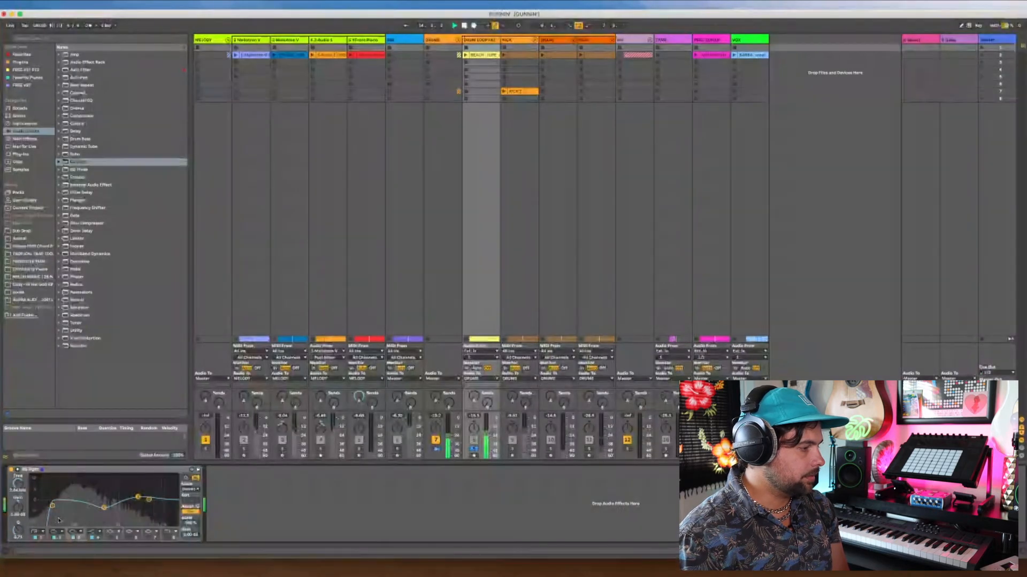
left_click_drag(19, 534, 20, 526)
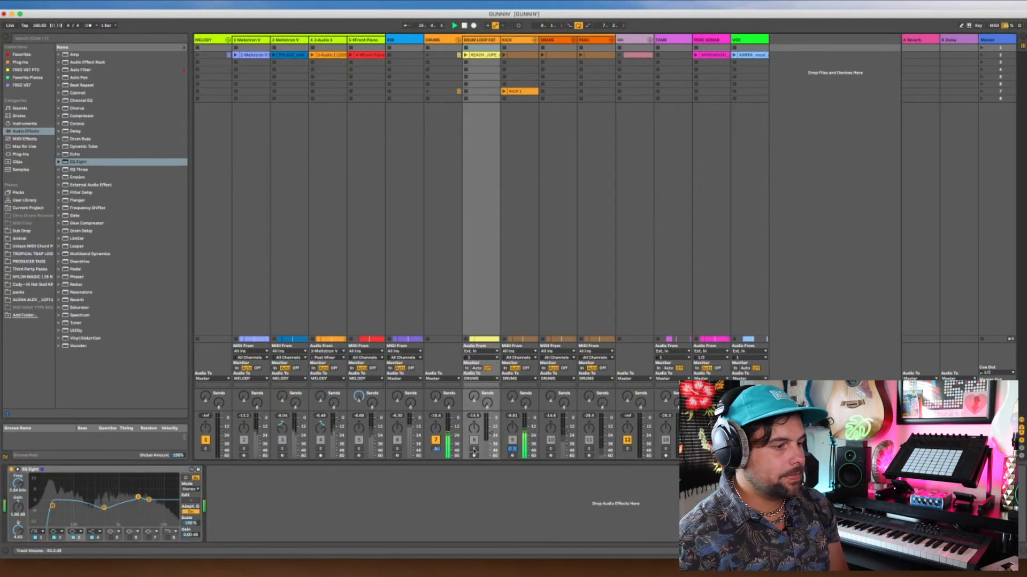
- Add an EQ Eight after the KICK track's Drum Rack and make band 1 a steep low-cut at 34.4 Hz
left_click(521, 39)
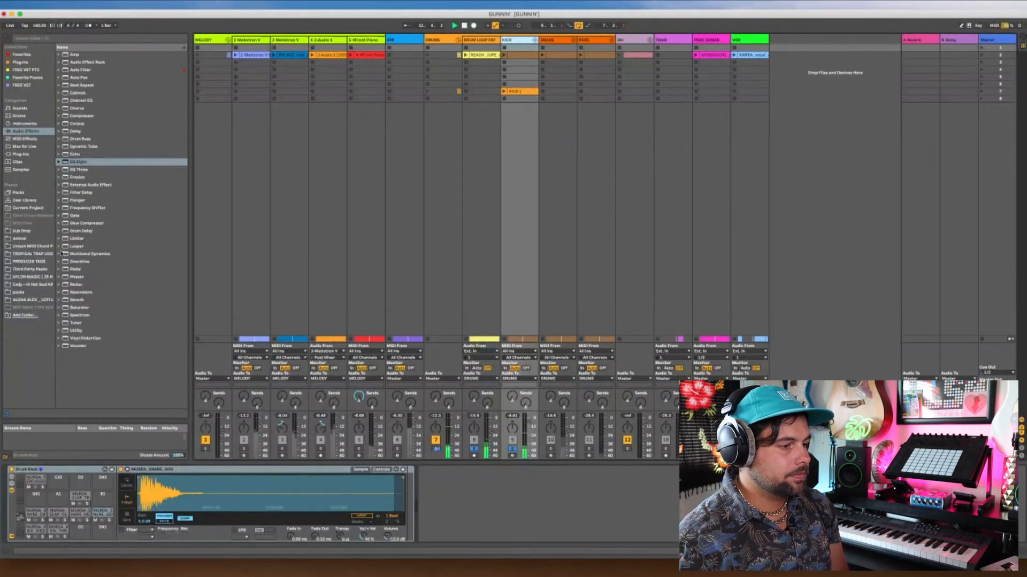
left_click_drag(66, 162, 464, 504)
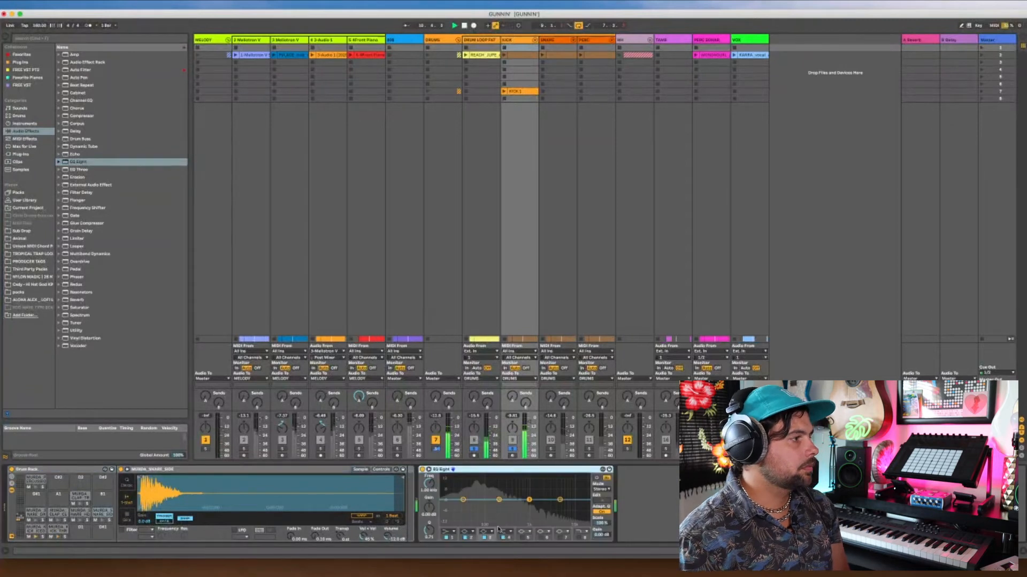
left_click(447, 532)
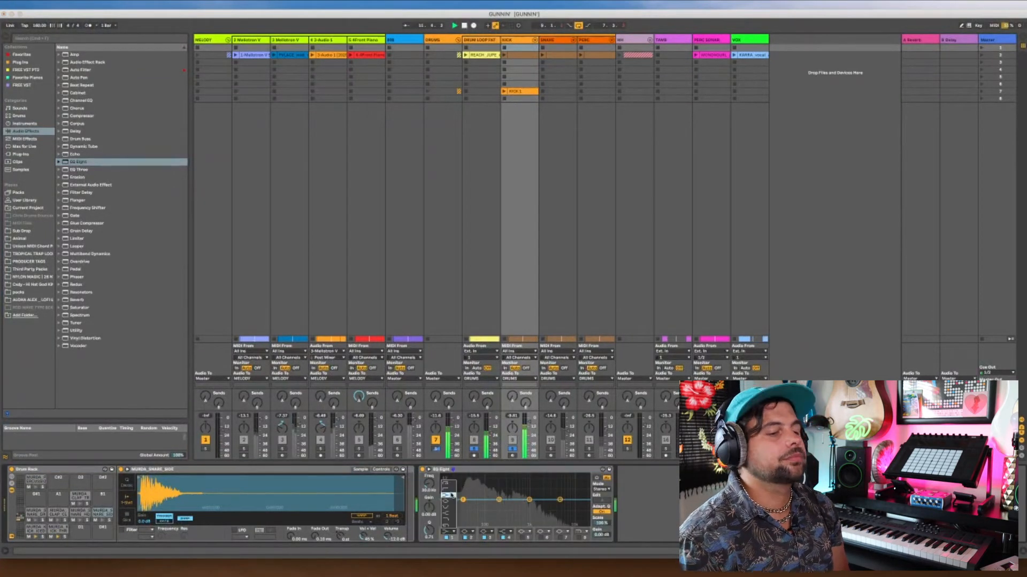
left_click(450, 487)
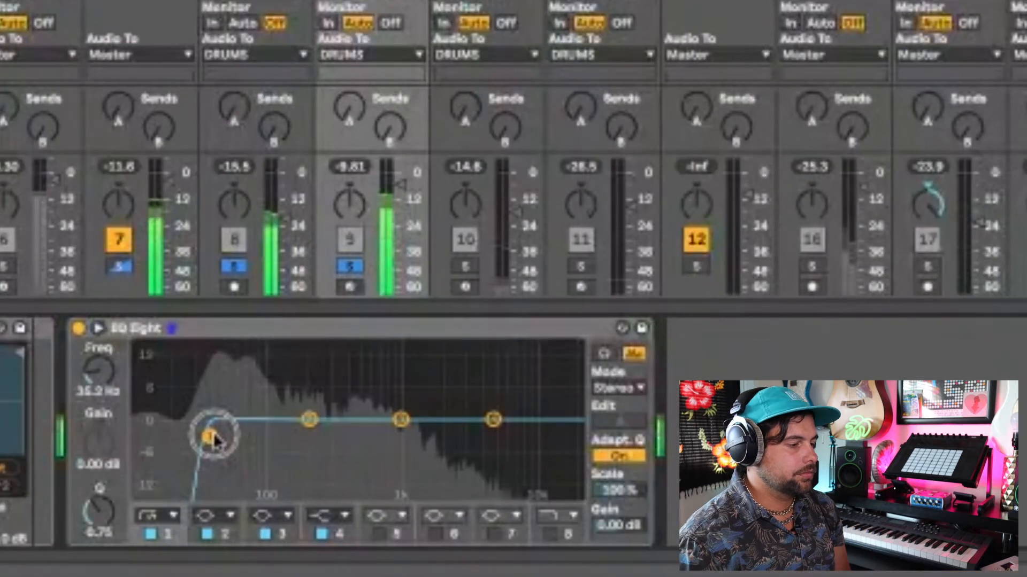
left_click_drag(215, 440, 220, 445)
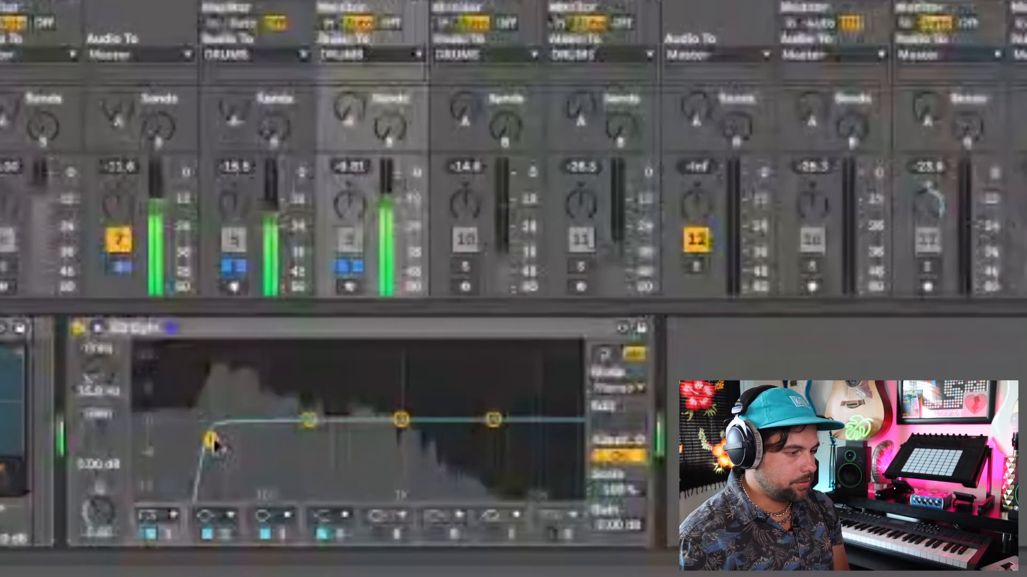
left_click_drag(214, 441, 210, 441)
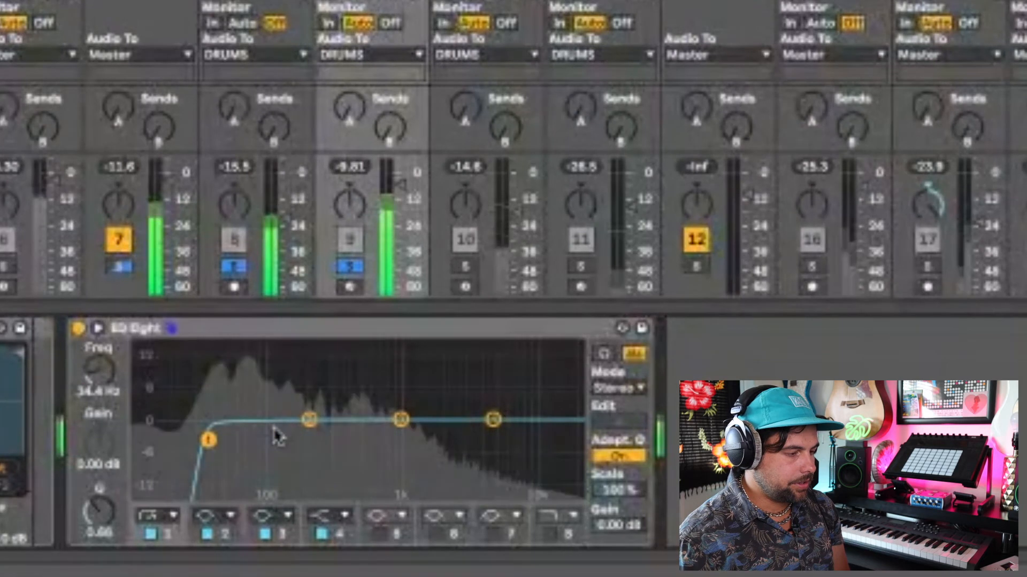
- Boost the kick EQ's band 2 by 2.36 dB at 66.7 Hz and set the band 1 low-cut to 39.1 Hz
left_click(309, 419)
left_click_drag(267, 426, 246, 422)
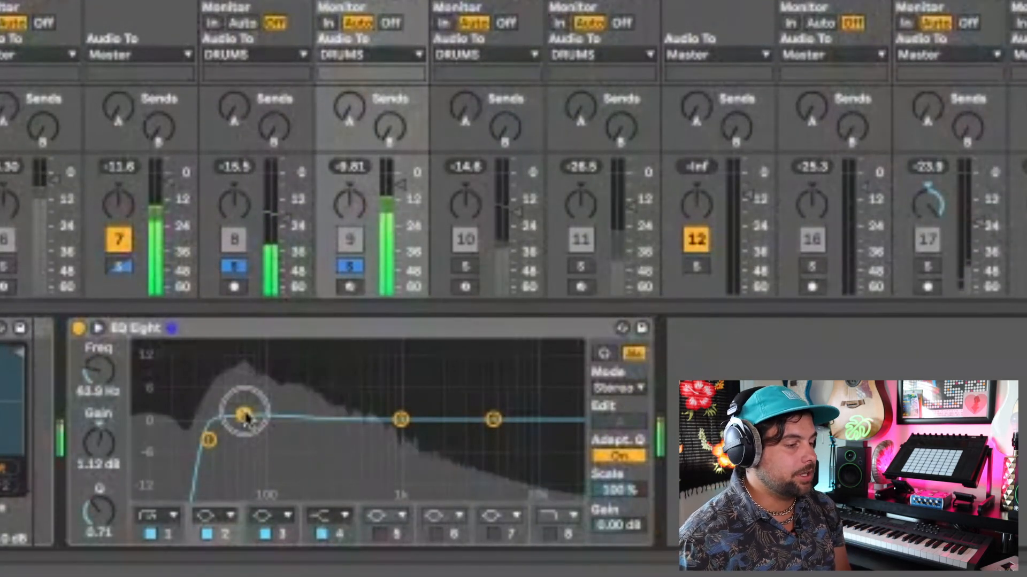
left_click_drag(246, 422, 244, 417)
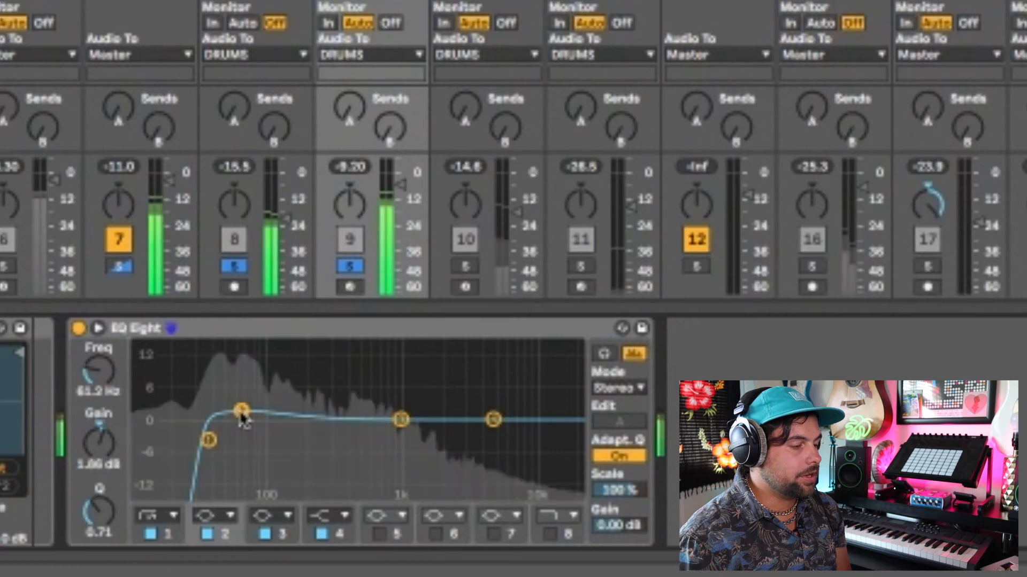
left_click_drag(244, 418, 247, 418)
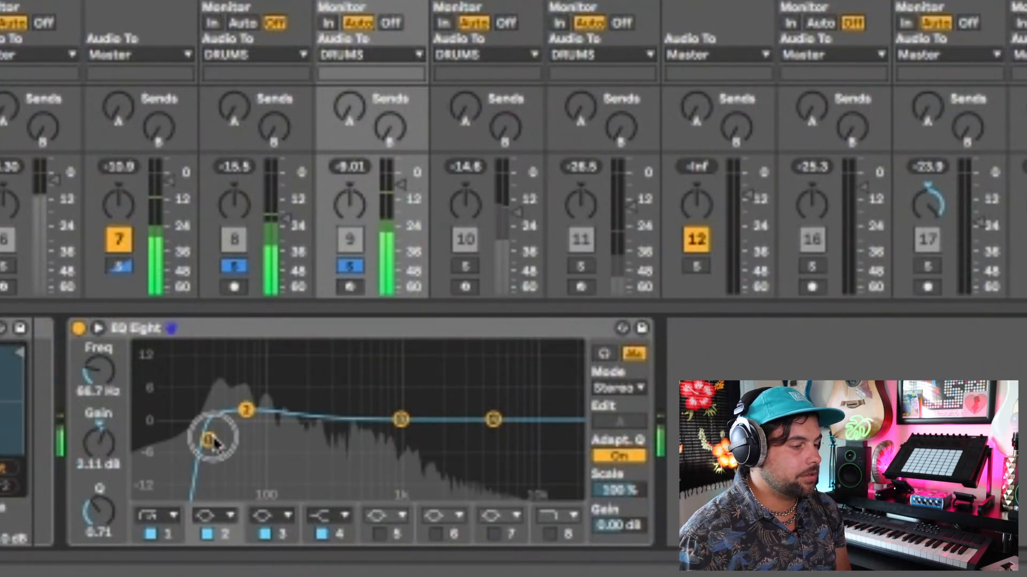
left_click_drag(210, 440, 219, 448)
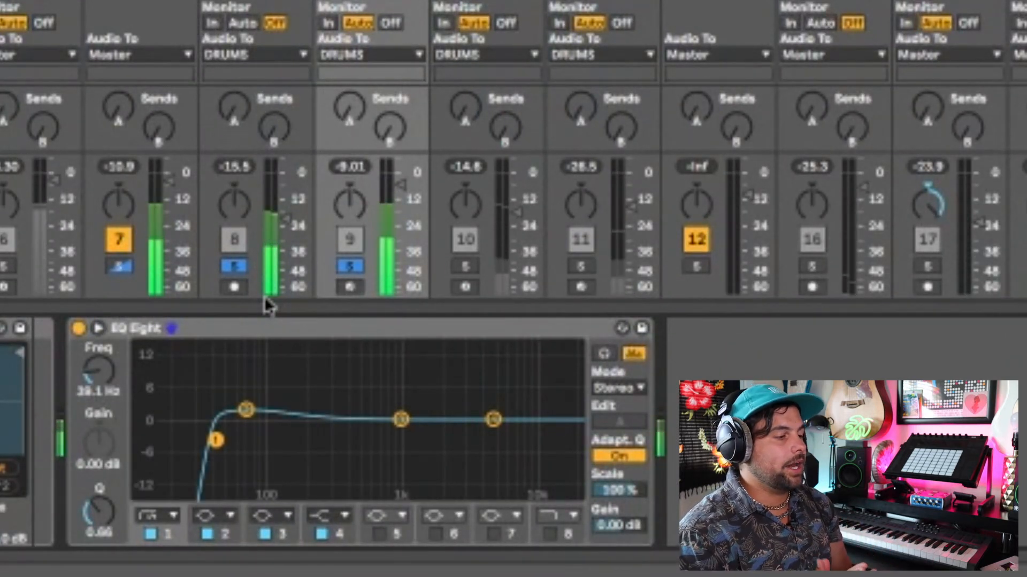
left_click(242, 409)
left_click_drag(242, 410, 242, 408)
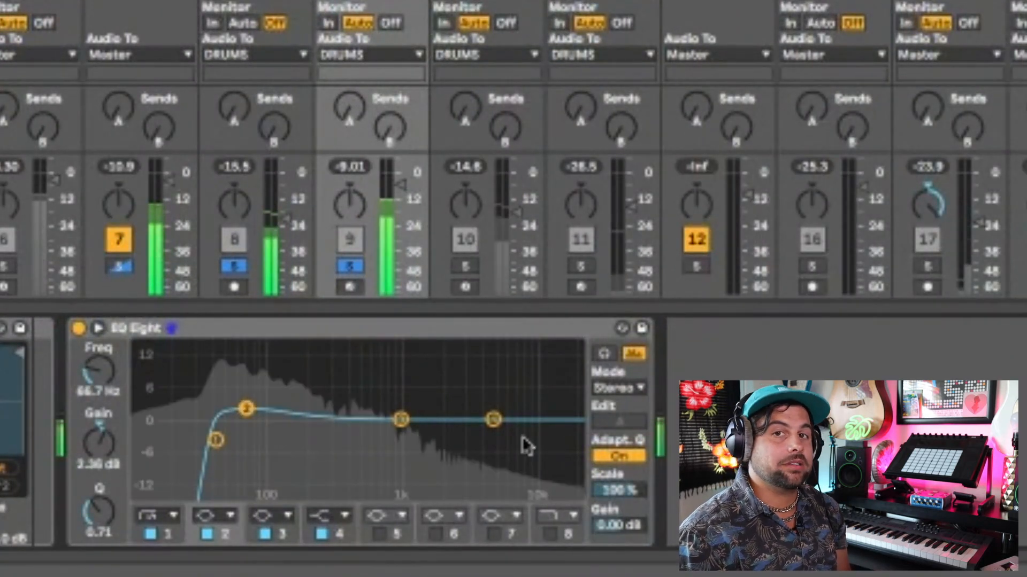
- Boost the kick EQ's band 3 by 3.60 dB at 1.60 kHz with Q 4.62, and unsolo the drum tracks
left_click(403, 421)
left_click_drag(405, 426, 432, 415)
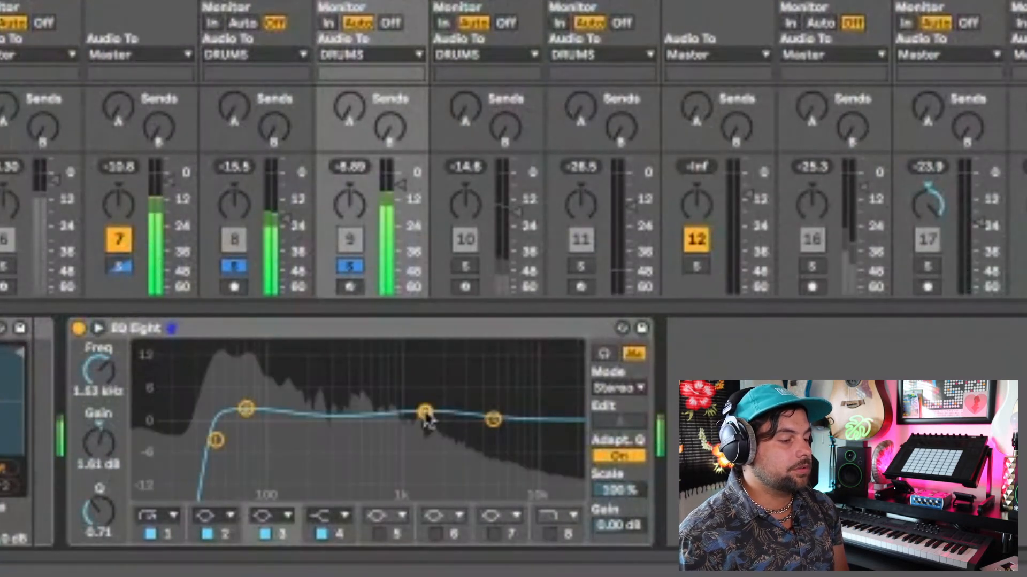
left_click(97, 516)
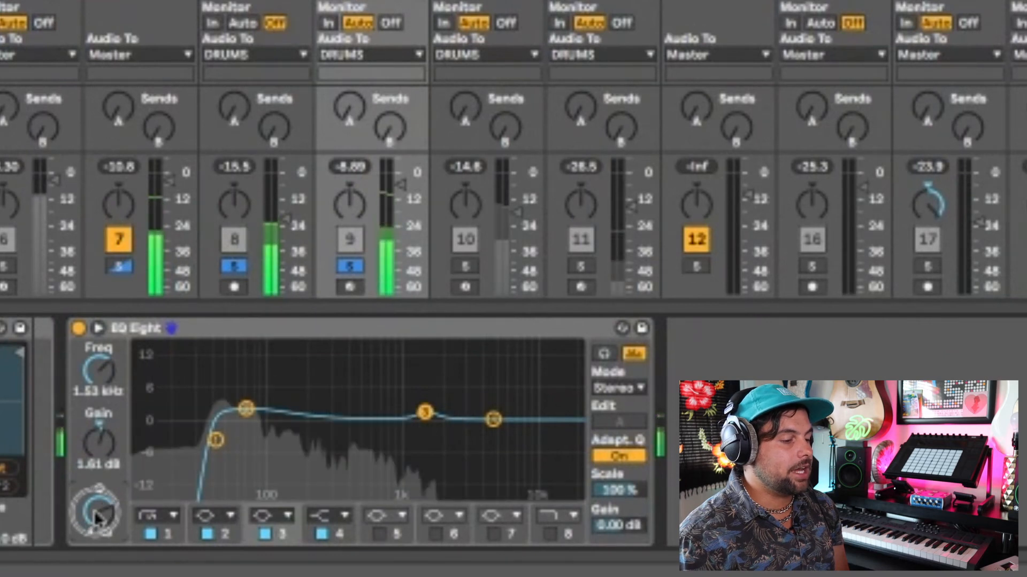
left_click_drag(425, 412, 431, 409)
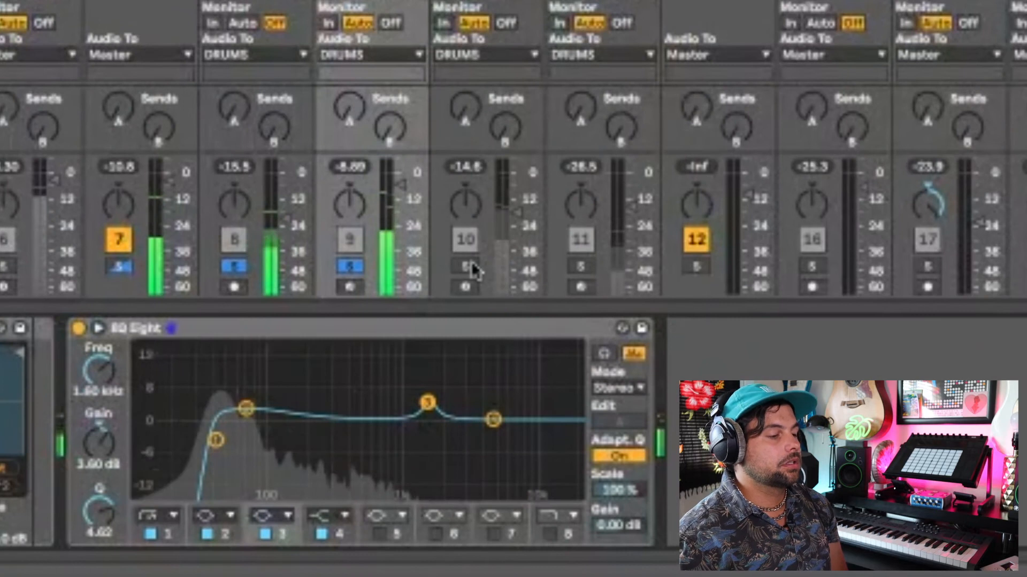
left_click(234, 265)
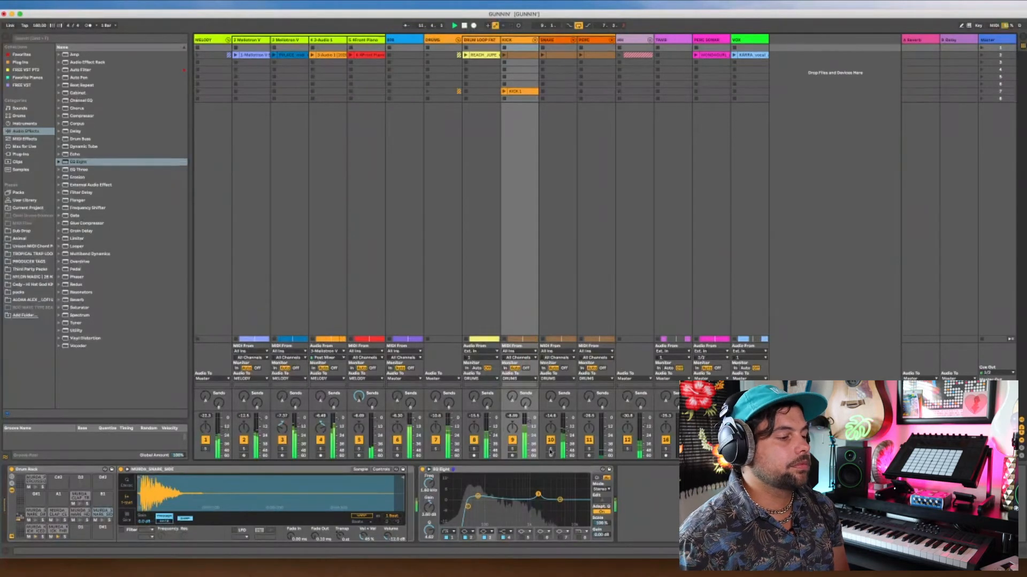
- Solo track 10, beside the KICK track, add an EQ Eight to it and make band 1 a steep low-cut
left_click(551, 449)
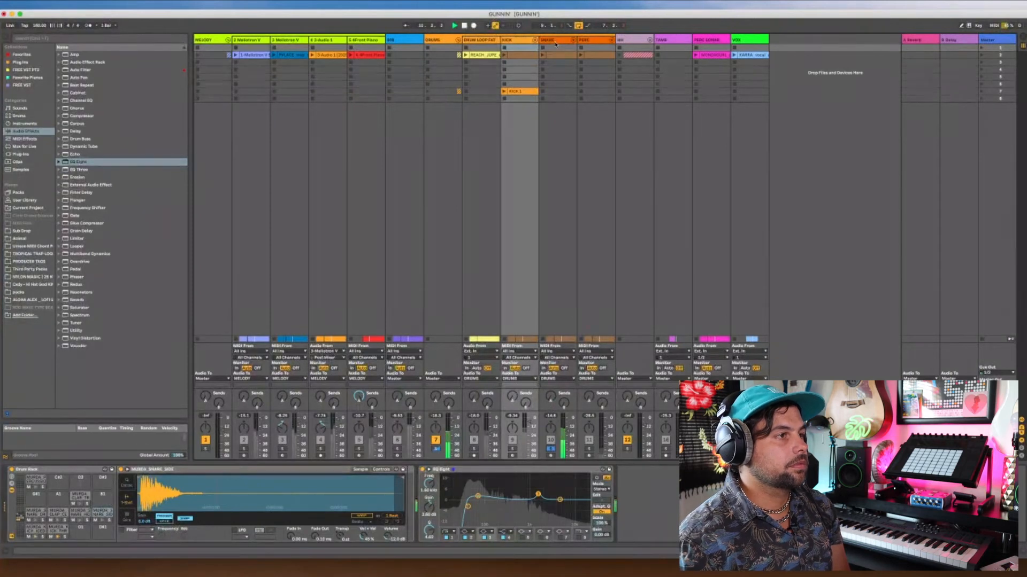
left_click(556, 44)
left_click_drag(107, 162, 502, 493)
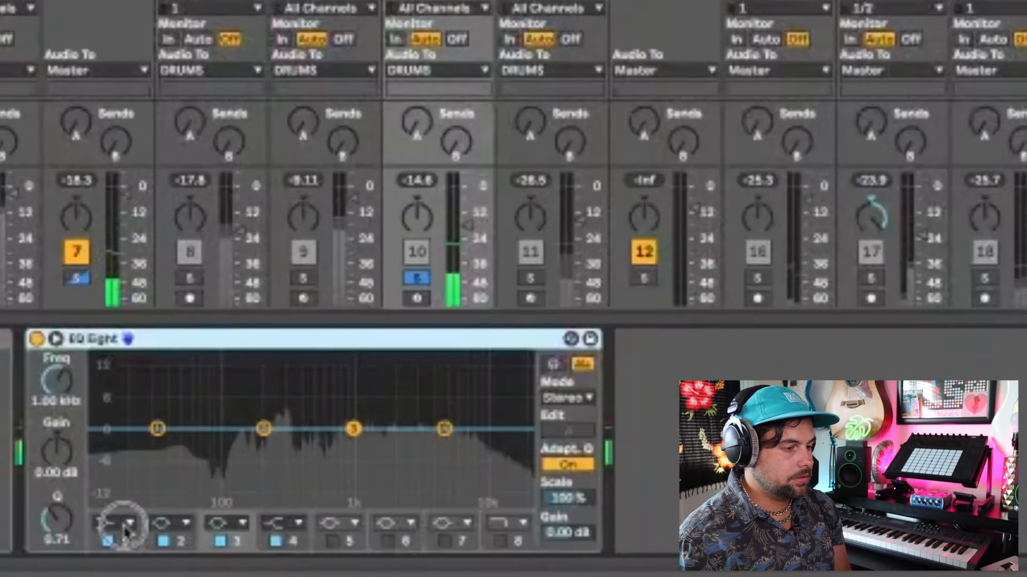
left_click(128, 523)
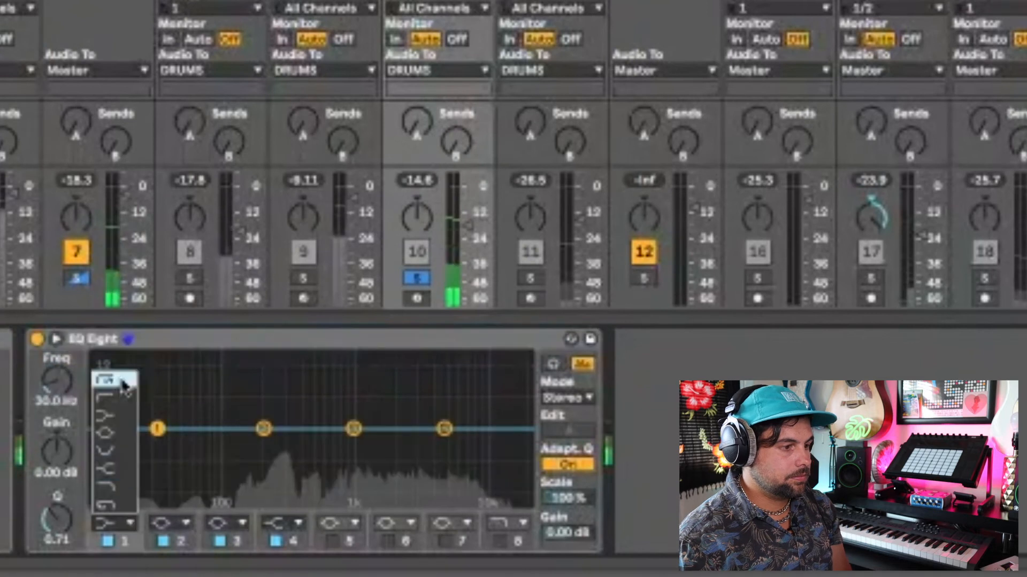
left_click(124, 381)
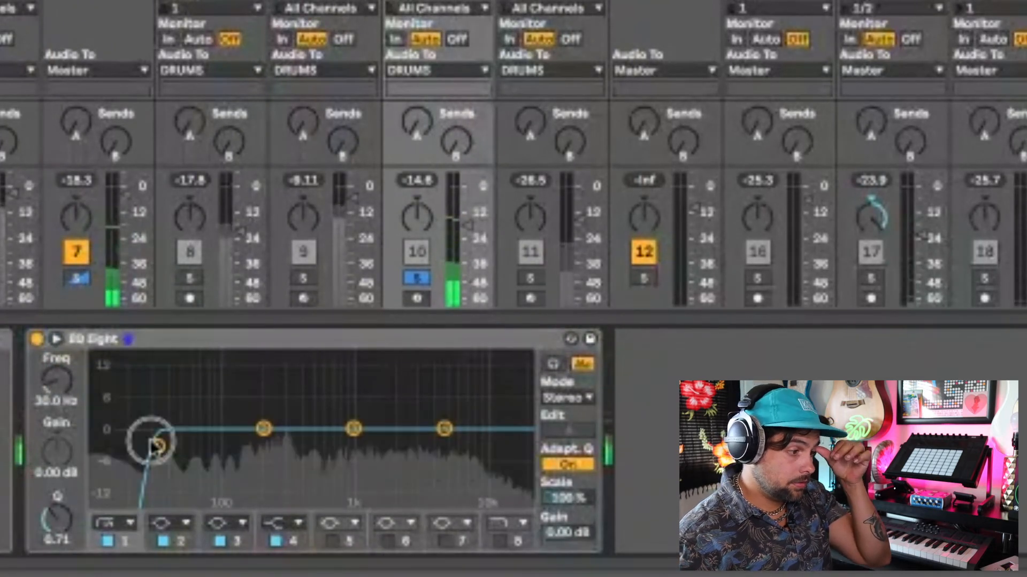
- Set track 10's EQ low-cut to 63.9 Hz, boost its band 4 high shelf by 6.07 dB at 6.81 kHz, and unsolo the track
left_click_drag(156, 446, 202, 448)
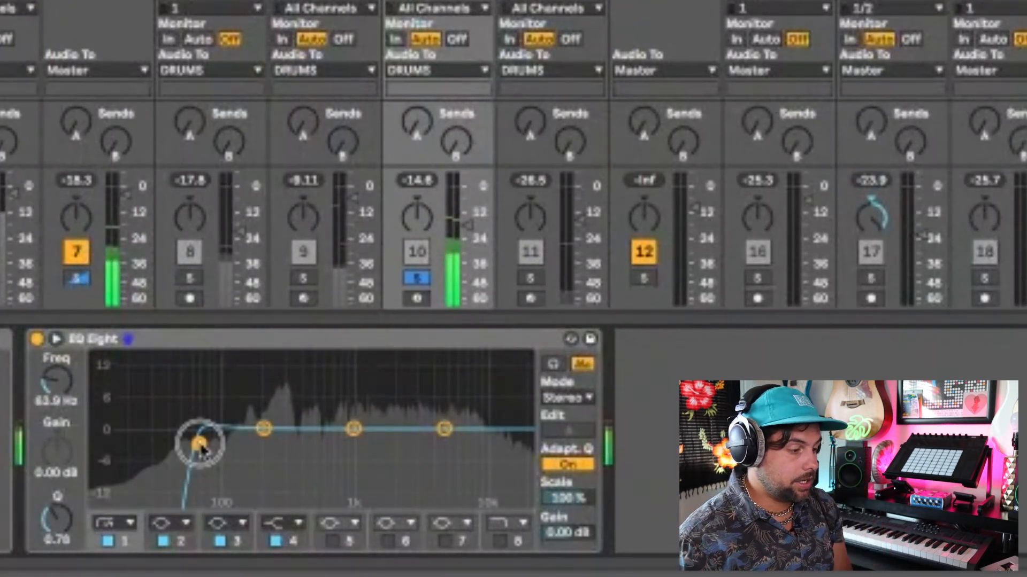
left_click_drag(445, 429, 461, 400)
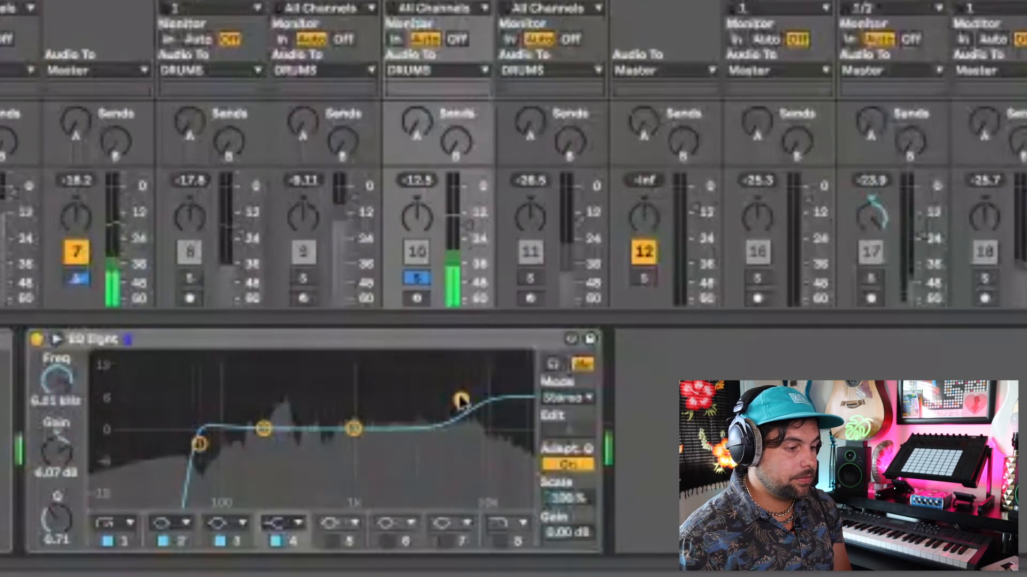
left_click(422, 278)
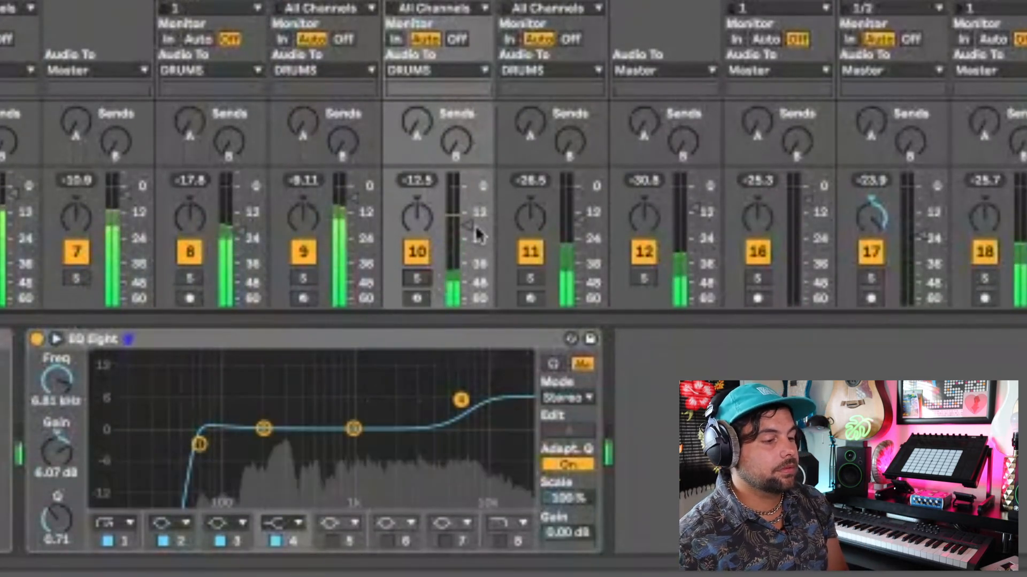
- Raise track 10's volume fader slightly and cut band 2 of its EQ Eight in the low mids
mouse_move(472, 223)
left_mouse_down()
mouse_move(462, 222)
mouse_move(471, 220)
left_mouse_up()
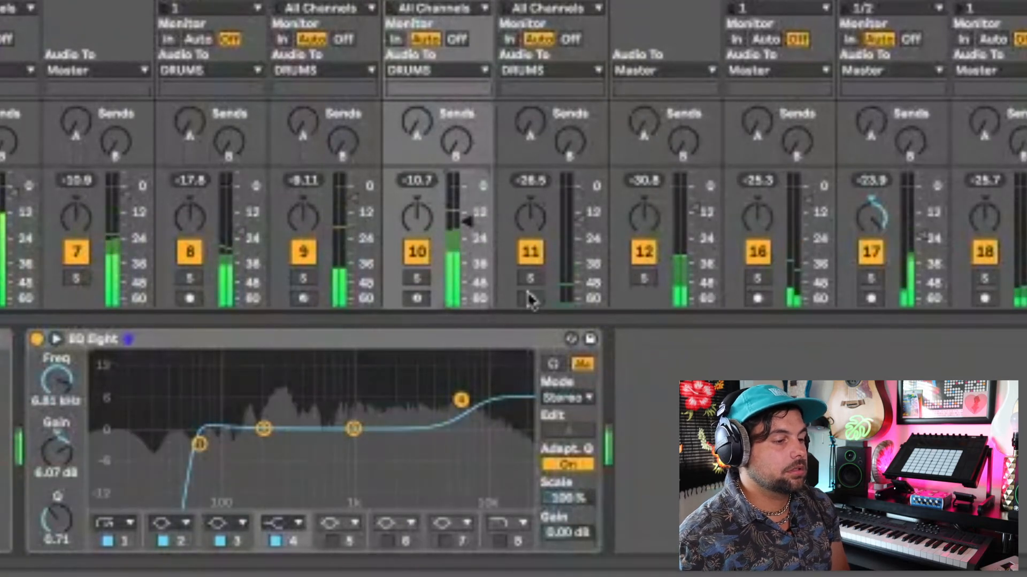
left_click(264, 432)
left_click_drag(266, 448, 267, 460)
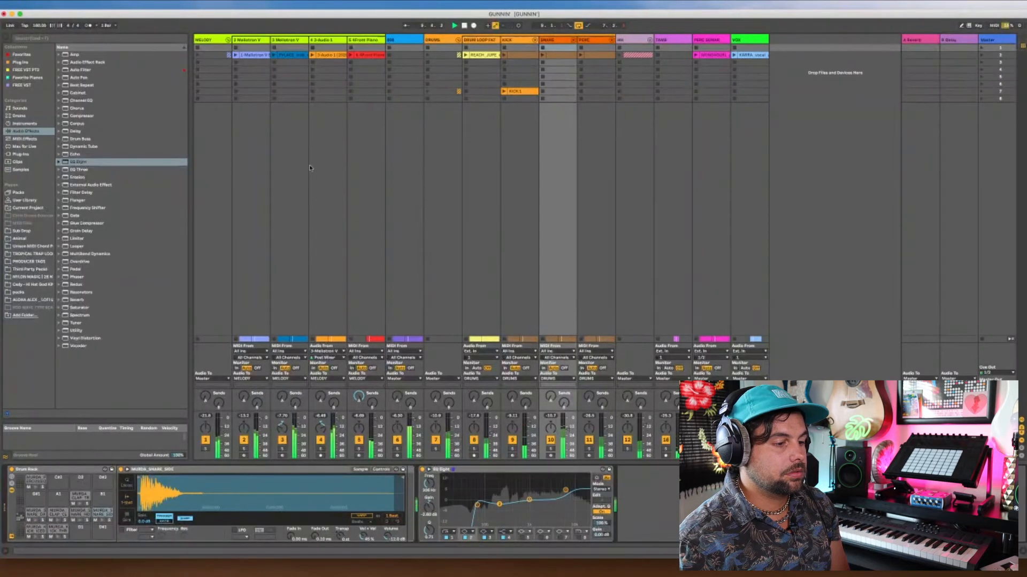
key("space")
left_click(253, 40)
left_click(367, 40, "shift")
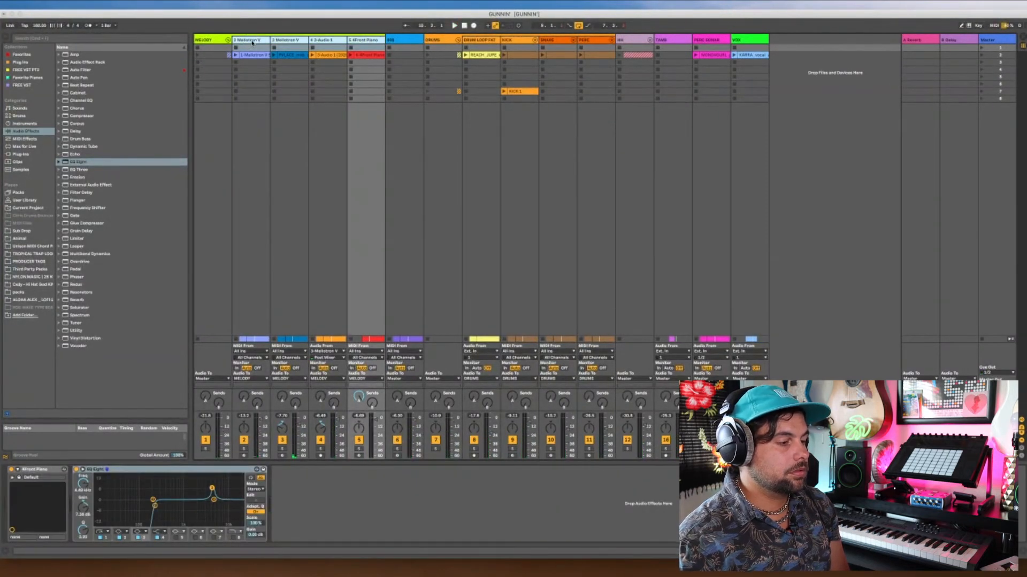
right_click(253, 42)
left_click(394, 129)
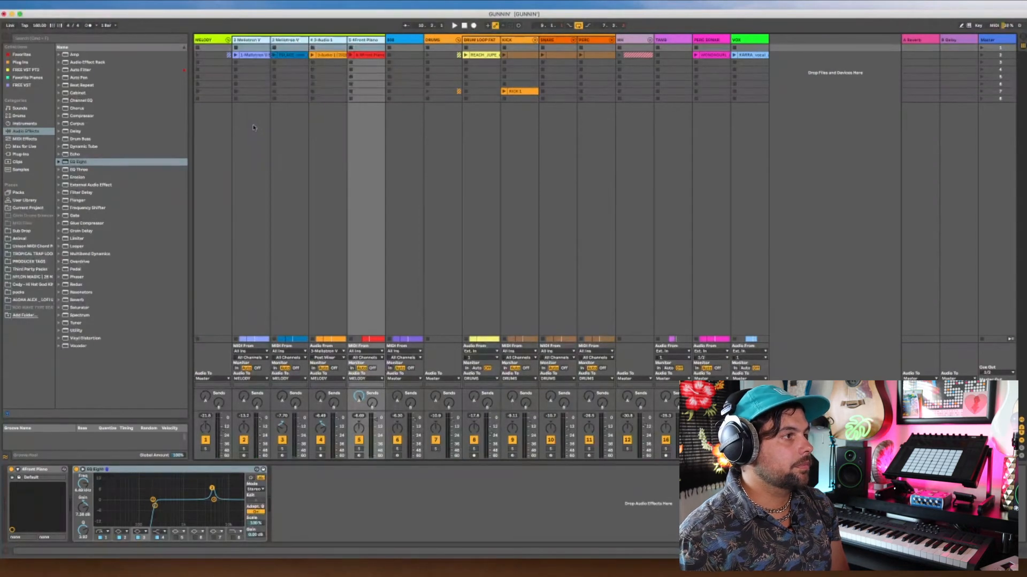
- Freeze track 2, the first Mellotron V track in the MELODY group
left_click(214, 40)
left_click(254, 42)
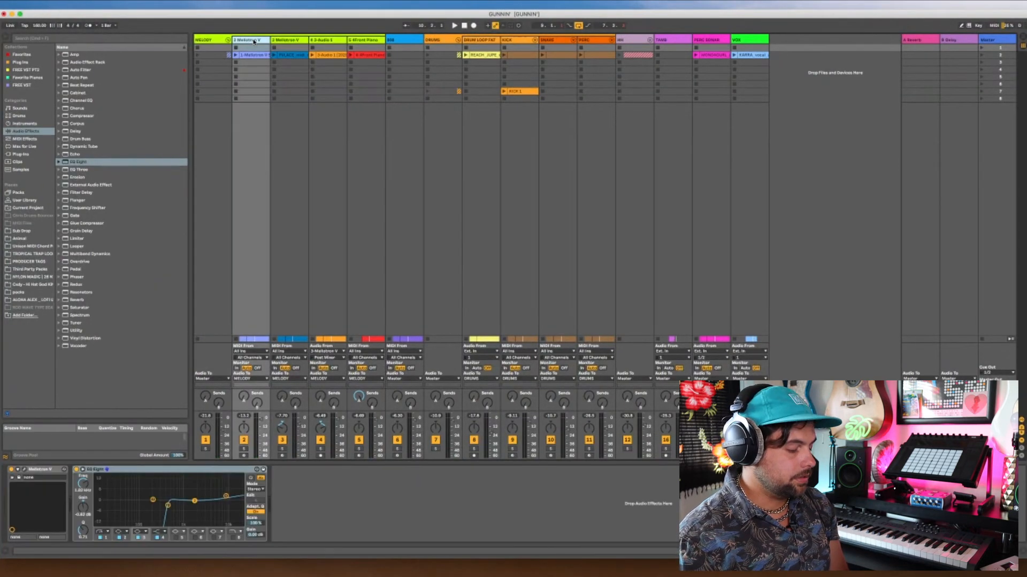
right_click(254, 42)
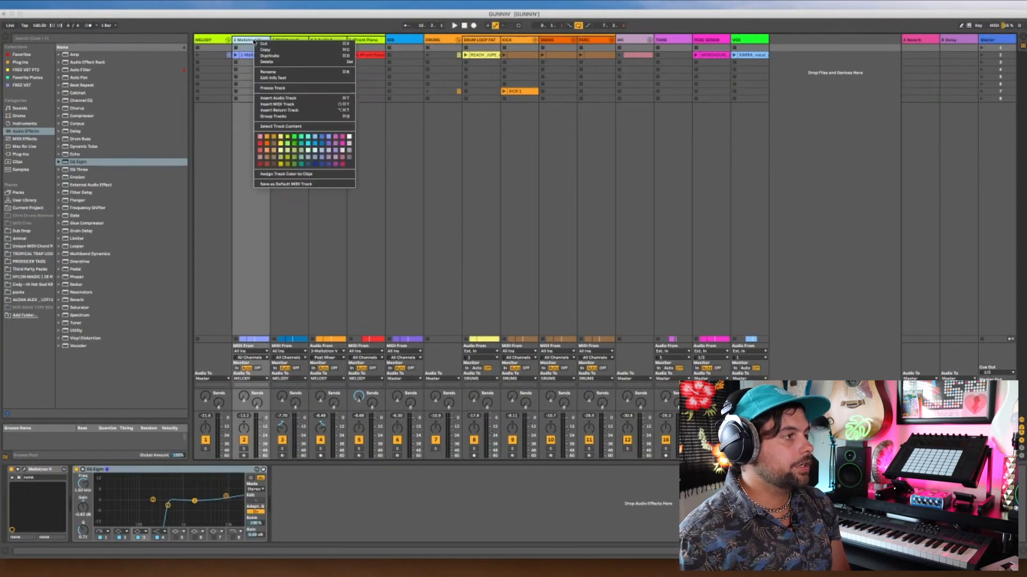
left_click(299, 89)
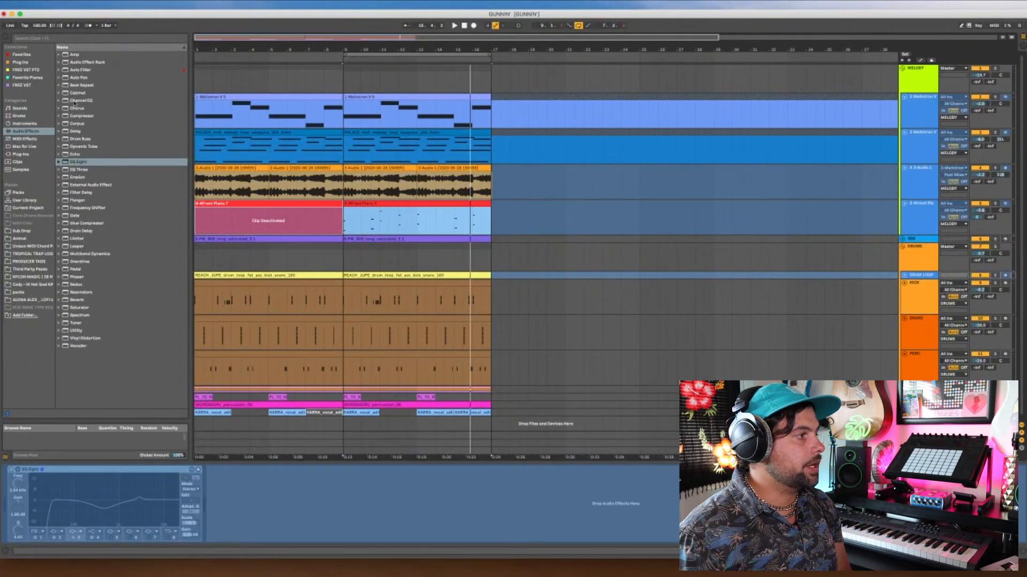
- Add a Drum Buss to the DRUMS group and set its distortion type to Hard during playback
left_click(66, 139)
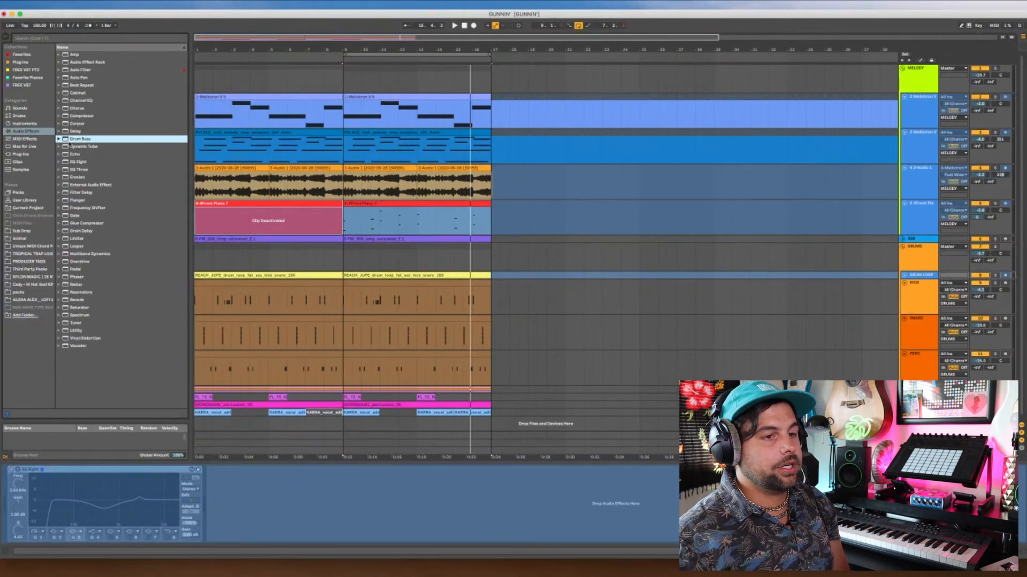
left_click_drag(919, 258, 919, 259)
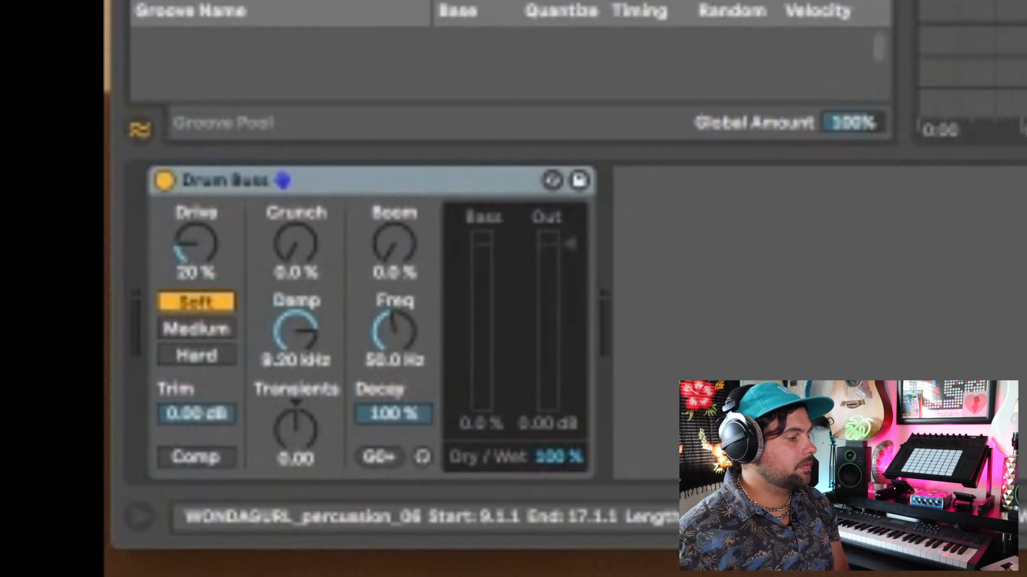
key("space")
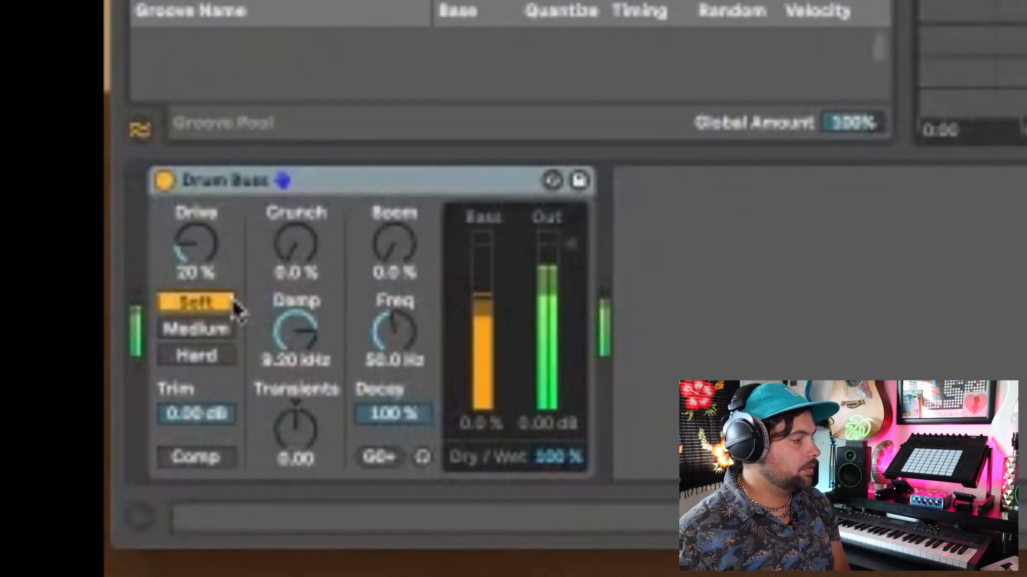
left_click(197, 360)
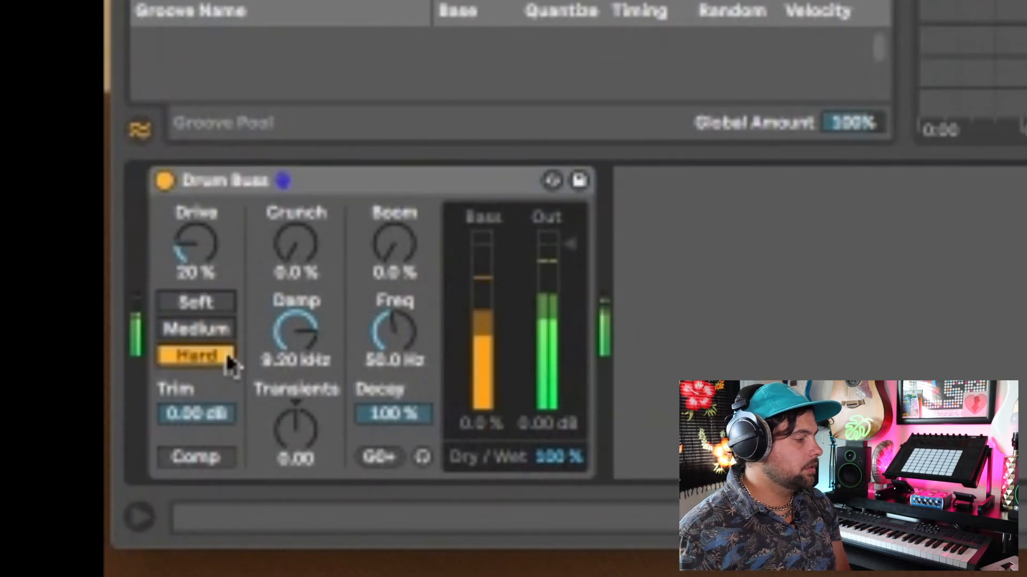
- Raise the Crunch, Boom and Transients amounts on the DRUMS group's Drum Buss
left_click_drag(294, 240, 296, 245)
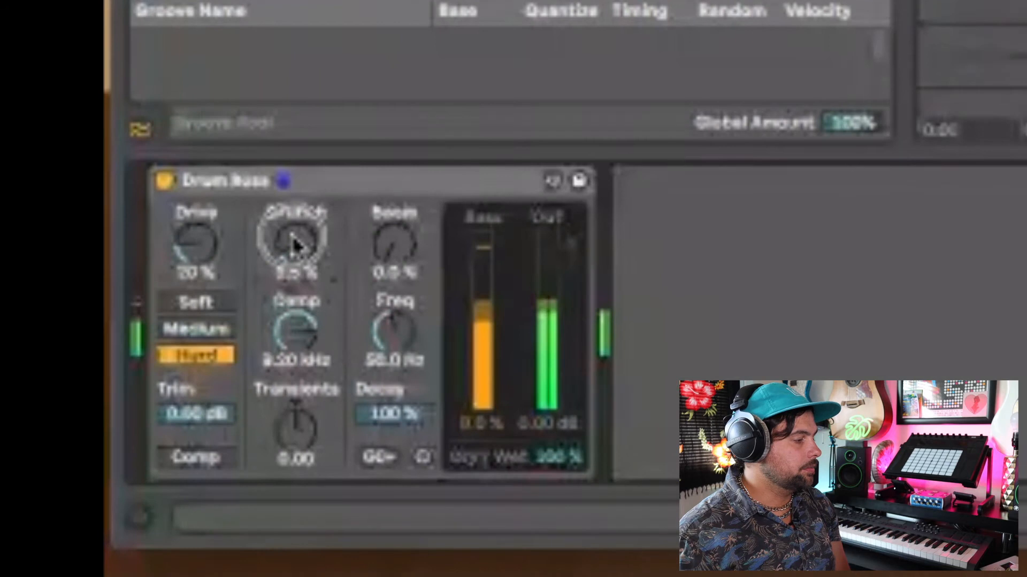
left_click_drag(390, 247, 394, 246)
left_click_drag(294, 426, 309, 434)
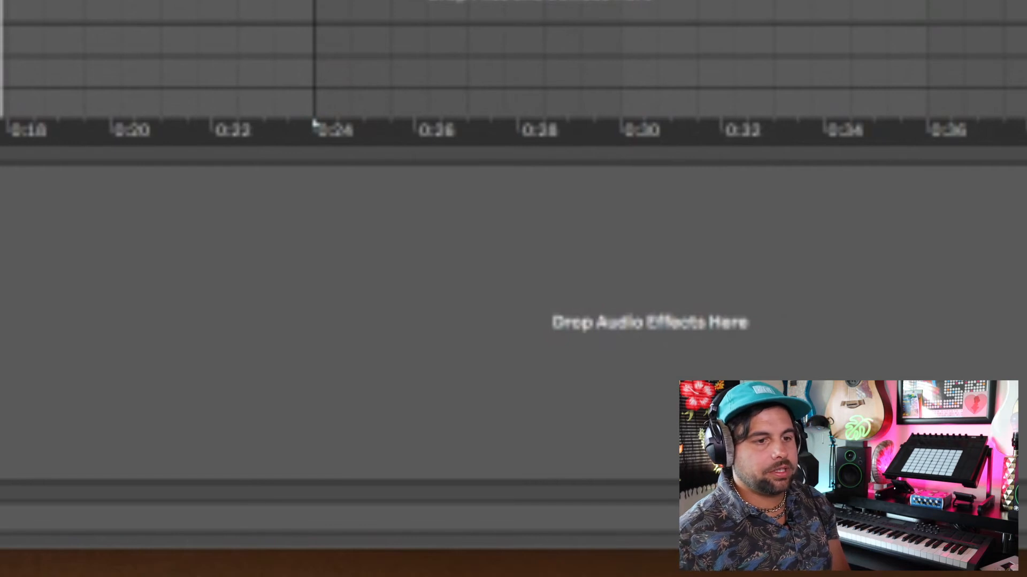
- Add an EQ Eight to the PERC track with a steep band 1 low-cut at 230 Hz, and boost its high end
key("Return")
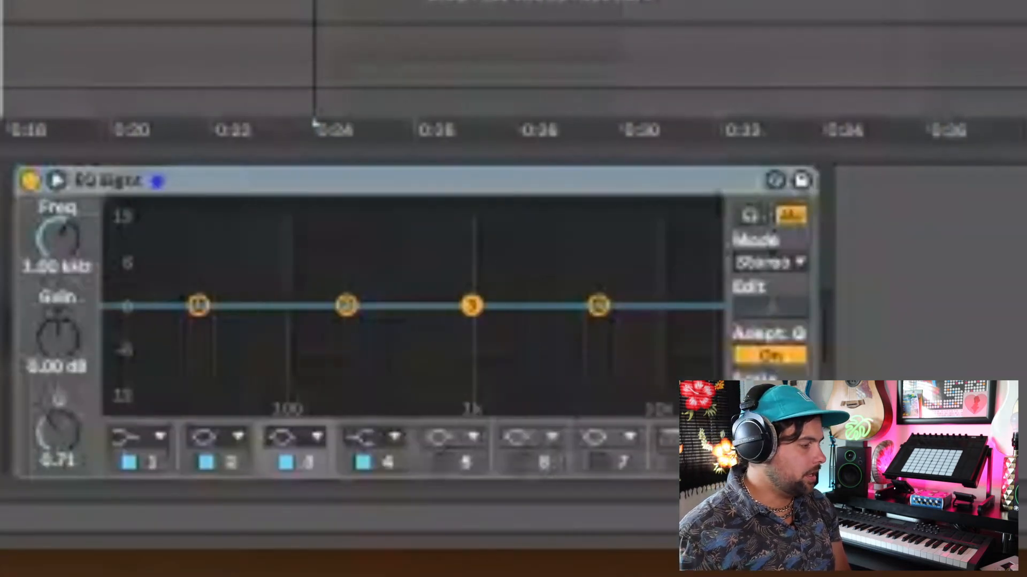
left_click(143, 436)
left_click(144, 251)
left_click_drag(198, 330, 360, 332)
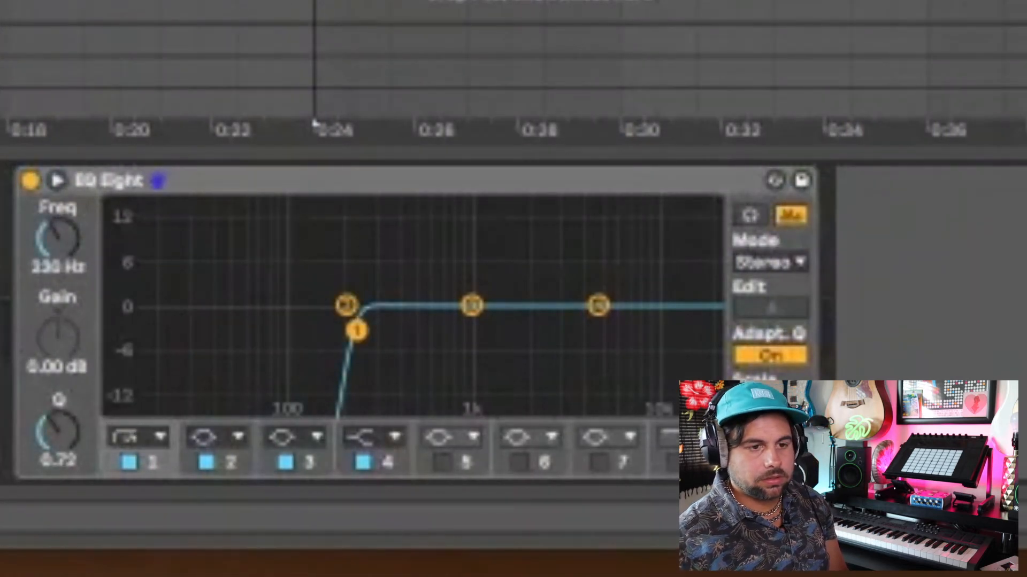
key("space")
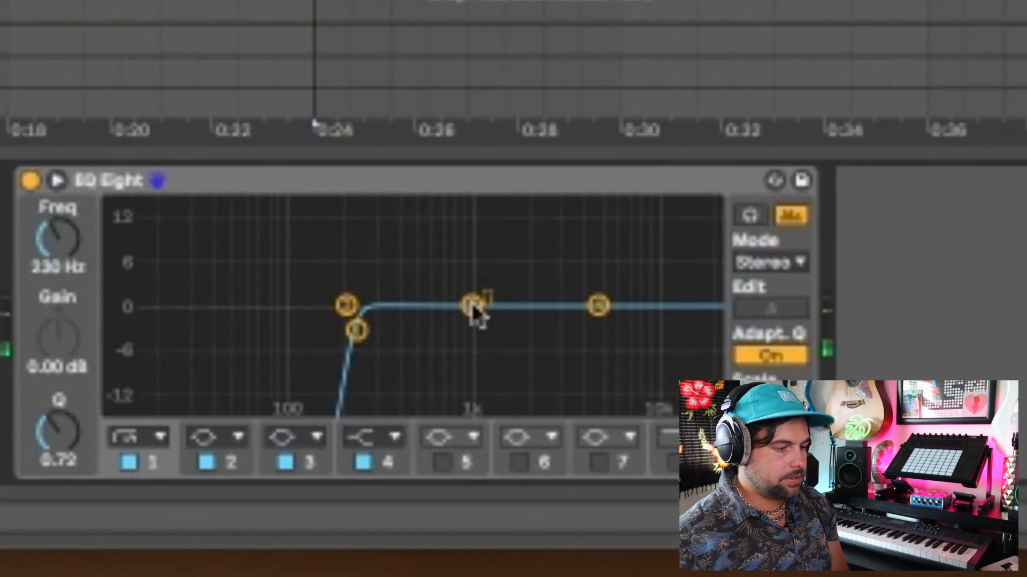
left_click_drag(630, 277, 637, 258)
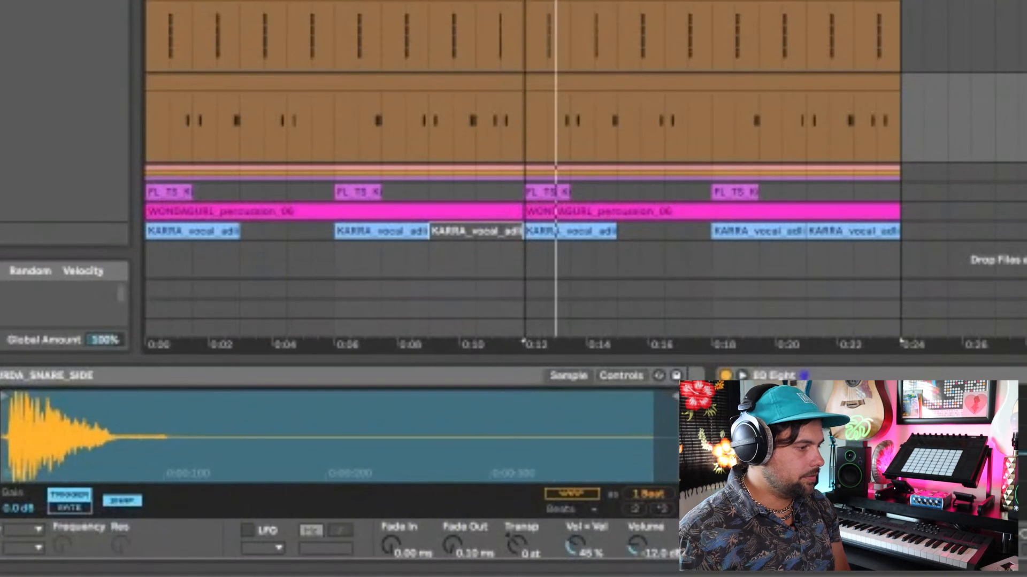
- Adjust the random pan amount in the controls of the PERC track's side-snare sampler
left_click(620, 376)
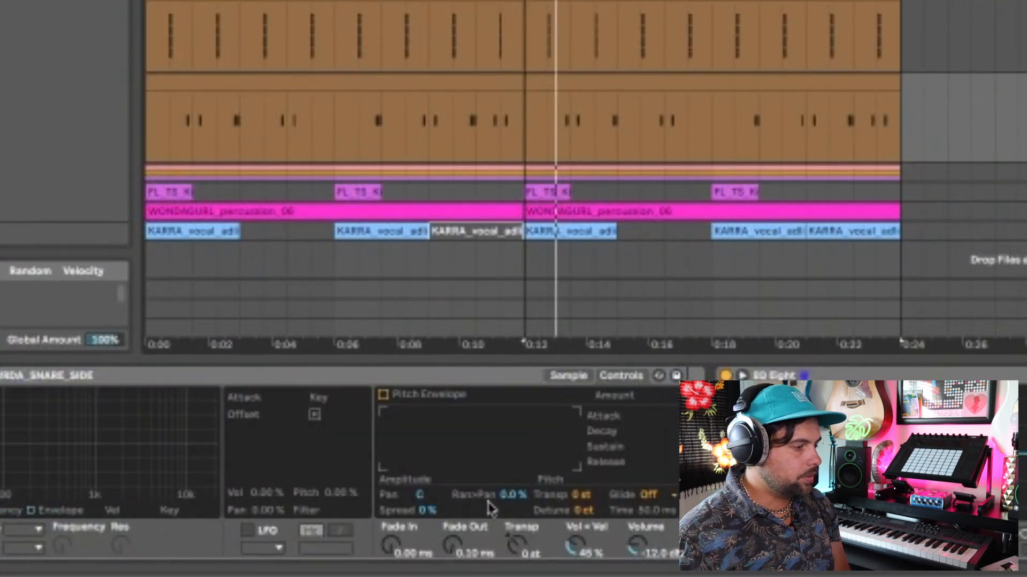
left_click_drag(519, 502, 518, 502)
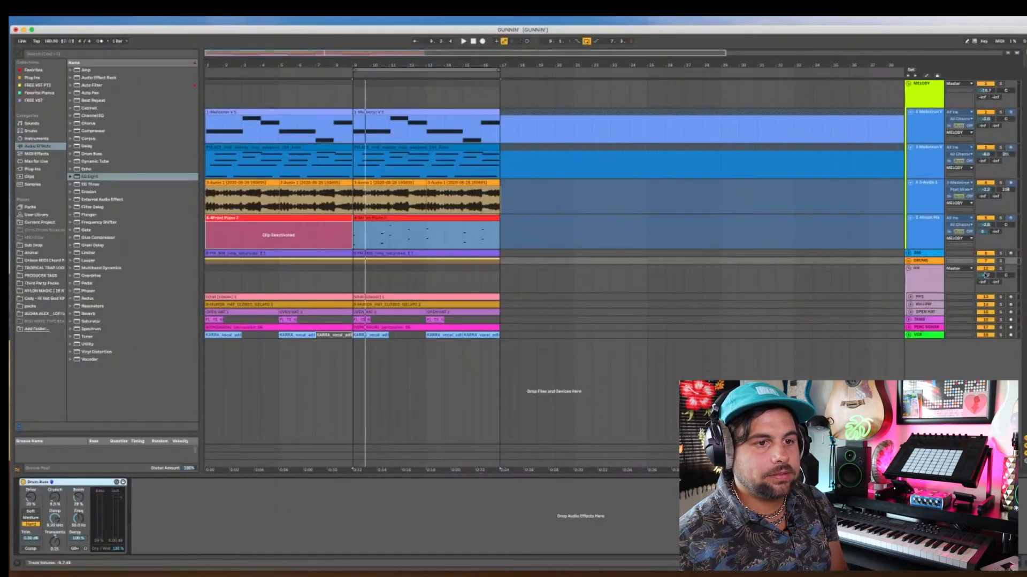
- Solo the HH group during playback and unfold its first hi-hat track and the HH LOW track
left_click(1001, 269)
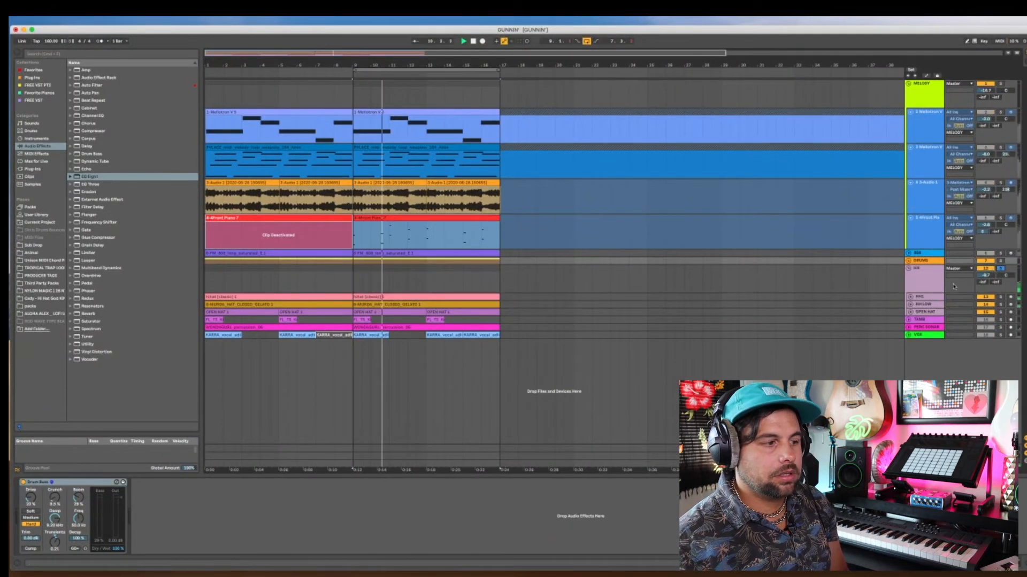
left_click(923, 297)
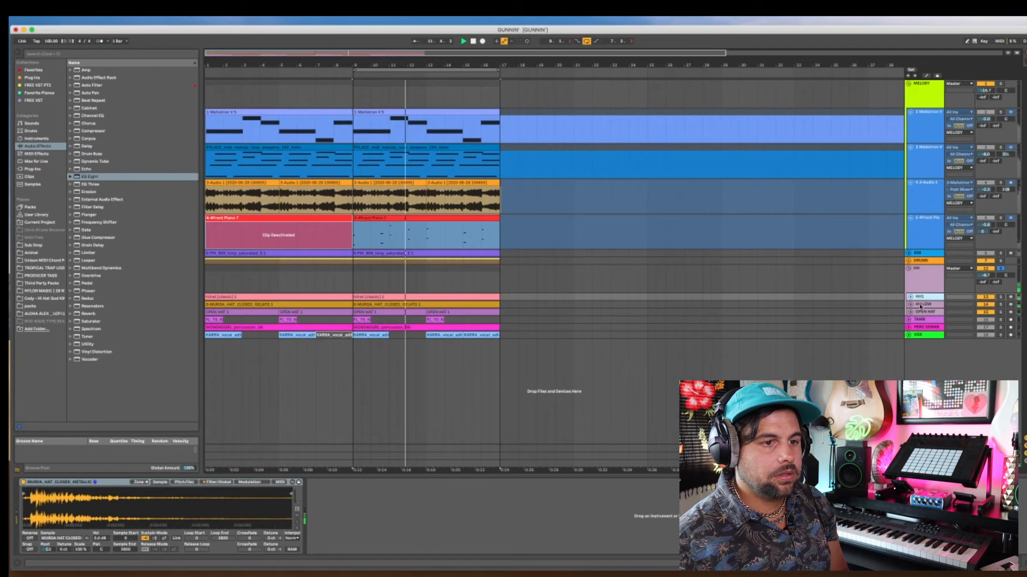
left_click(920, 305)
left_click(921, 298)
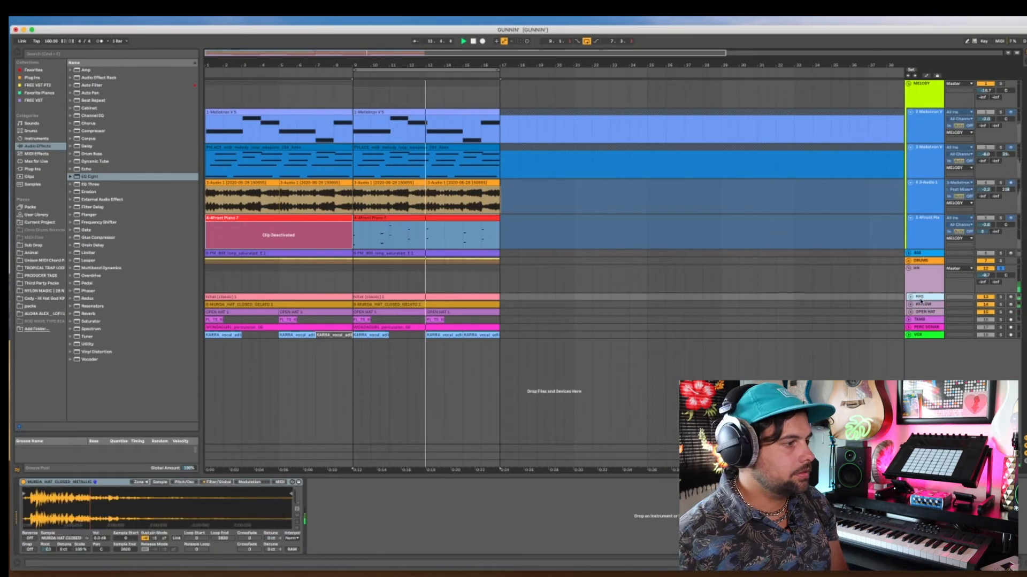
left_click(911, 297)
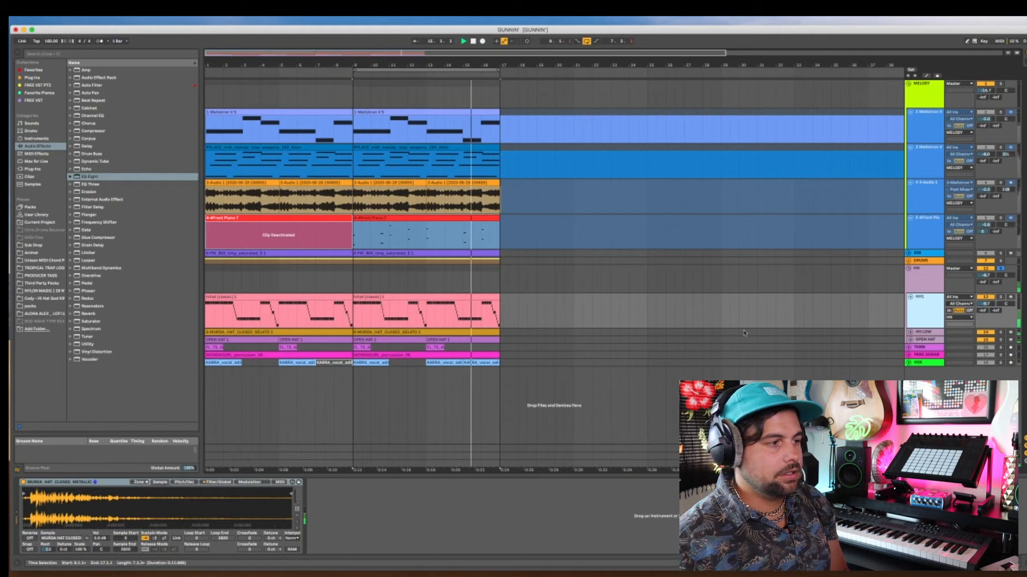
left_click(910, 332)
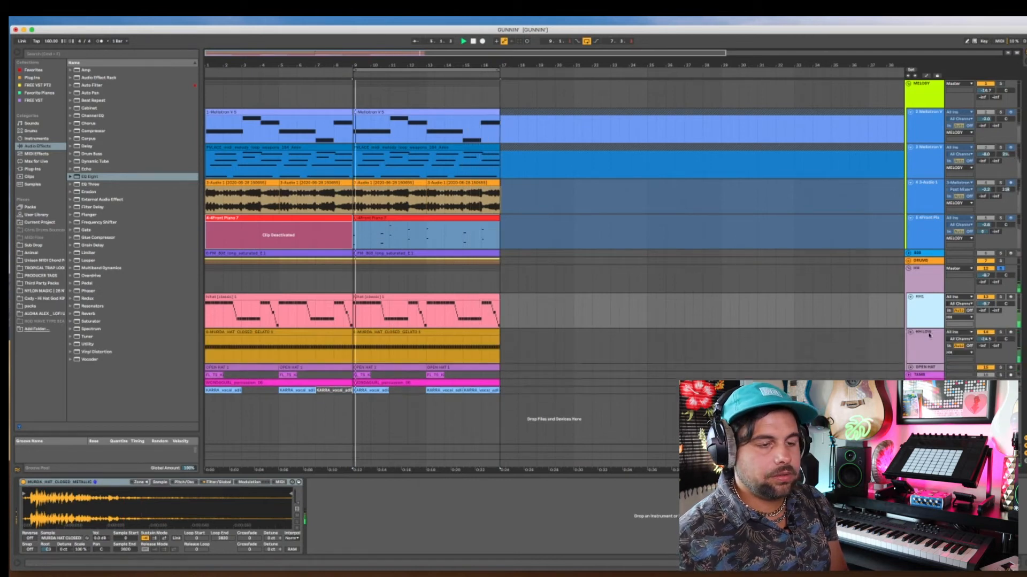
- Open the notes of the second HH LOW clip and solo the HH LOW track to listen to it
left_click(925, 342)
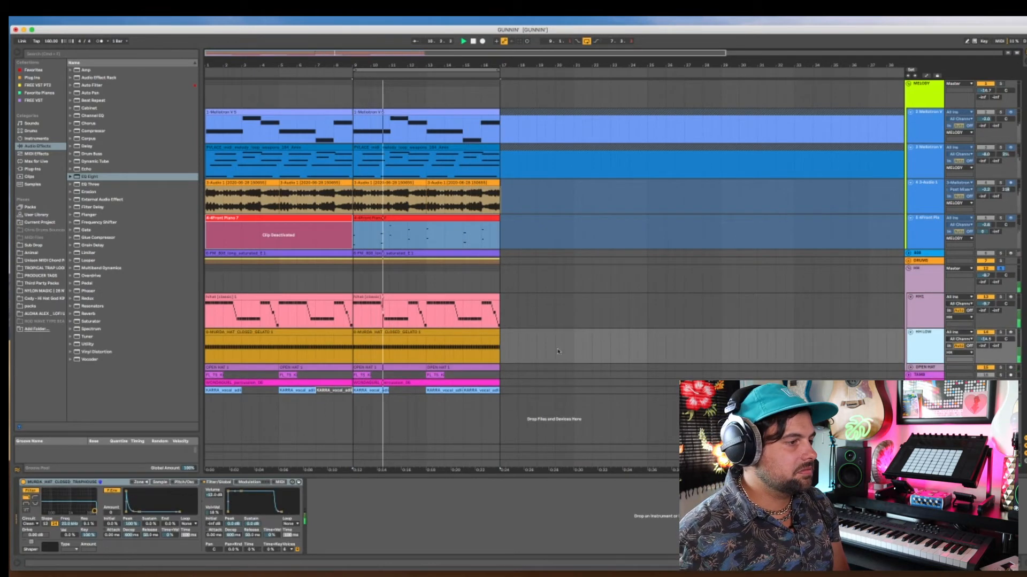
left_click(439, 336)
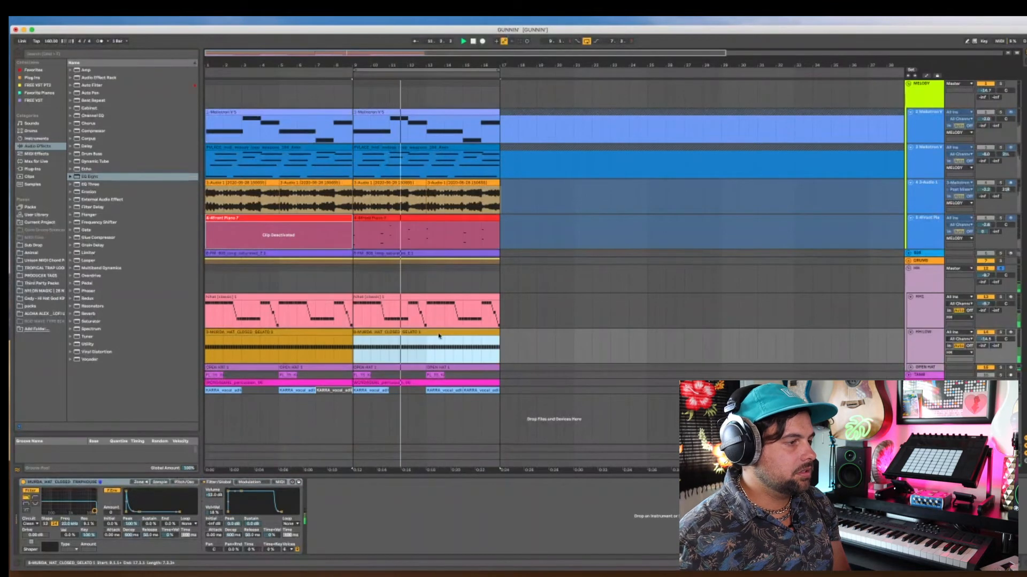
double_click(439, 336)
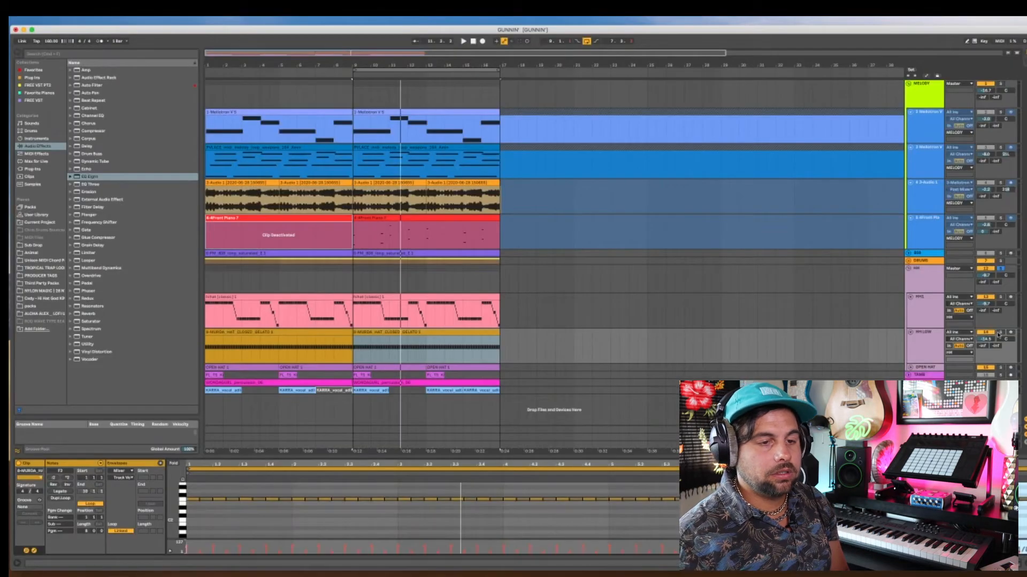
left_click(999, 333)
key("space")
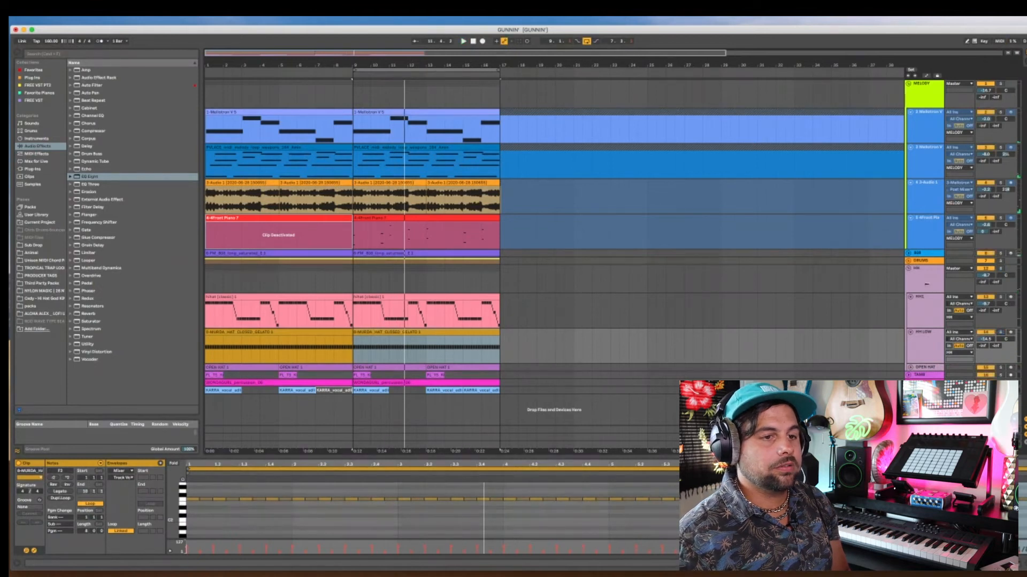
- Solo the HH group, play it back and add an EQ Eight to the group
left_click(969, 271)
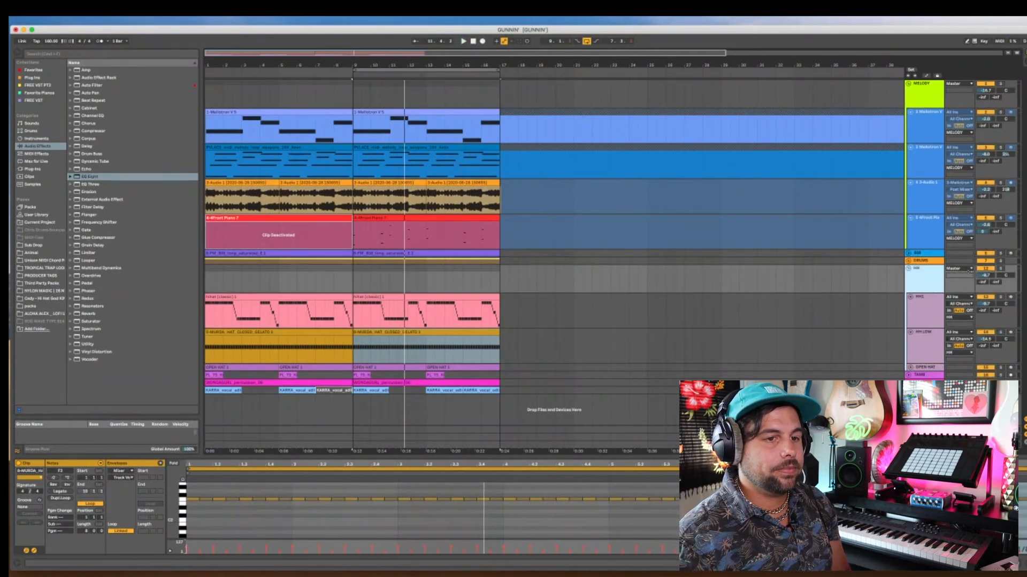
left_click(1001, 269)
key("space")
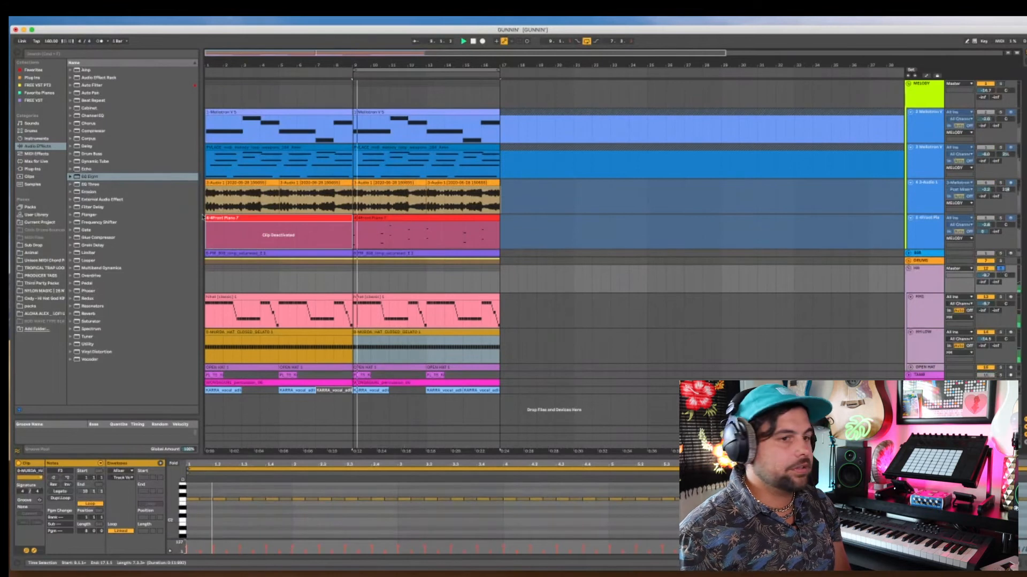
left_click_drag(90, 176, 932, 299)
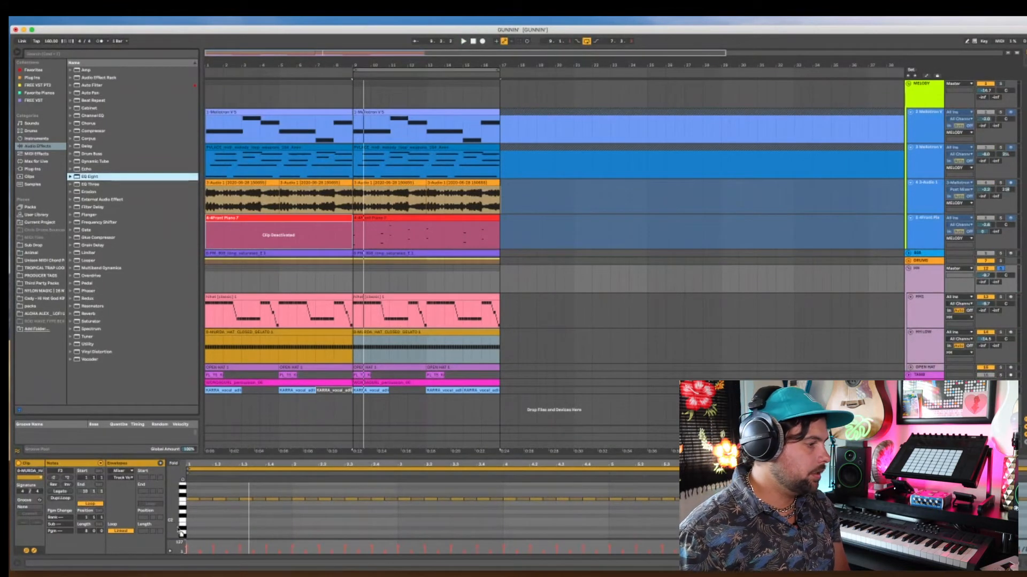
left_click_drag(192, 521, 192, 522)
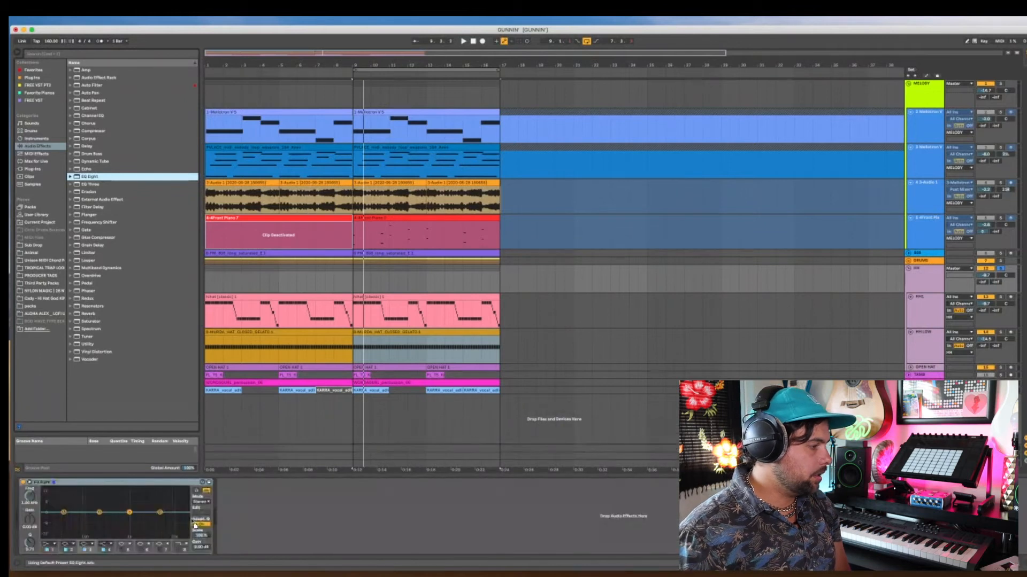
- Make band 1 of the HH group's EQ Eight a low-cut at 111 Hz with Q 0.56, and play the hats
left_click(49, 544)
left_click(48, 496)
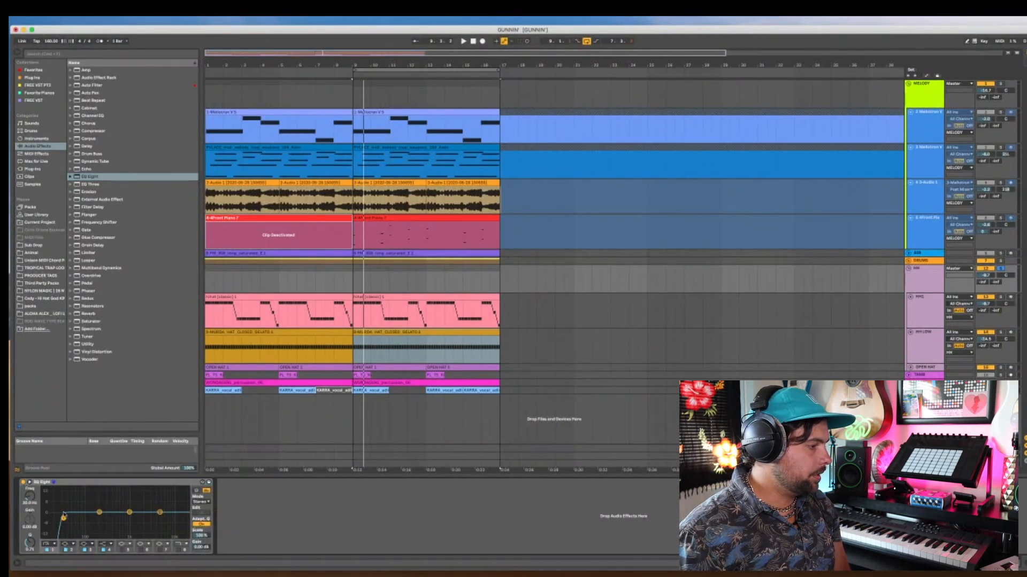
left_click_drag(81, 518, 84, 516)
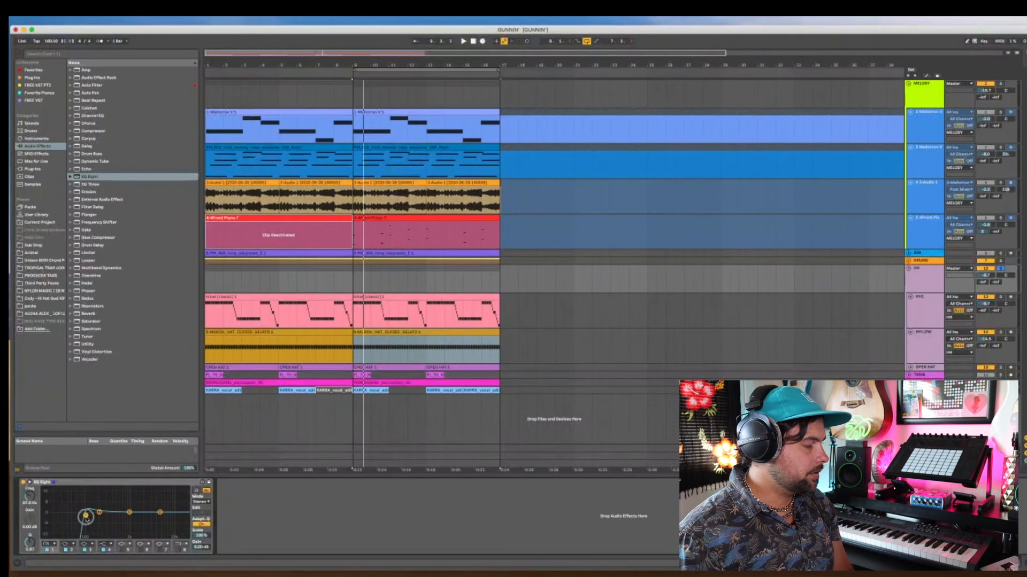
key("space")
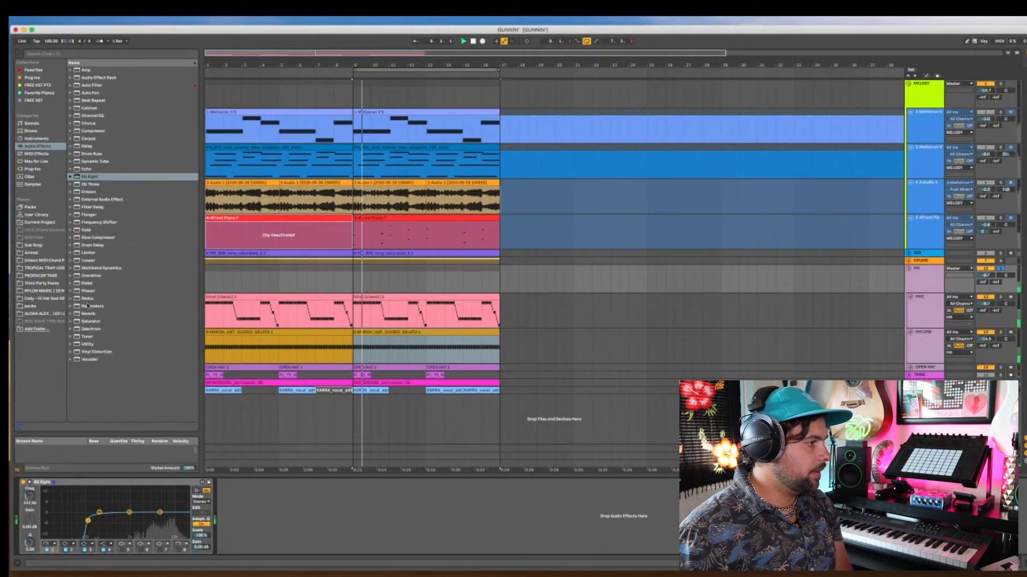
- Add a Saturator after the HH group's EQ Eight and set its Drive to 10.9 dB
left_click(80, 321)
left_click_drag(80, 321, 262, 497)
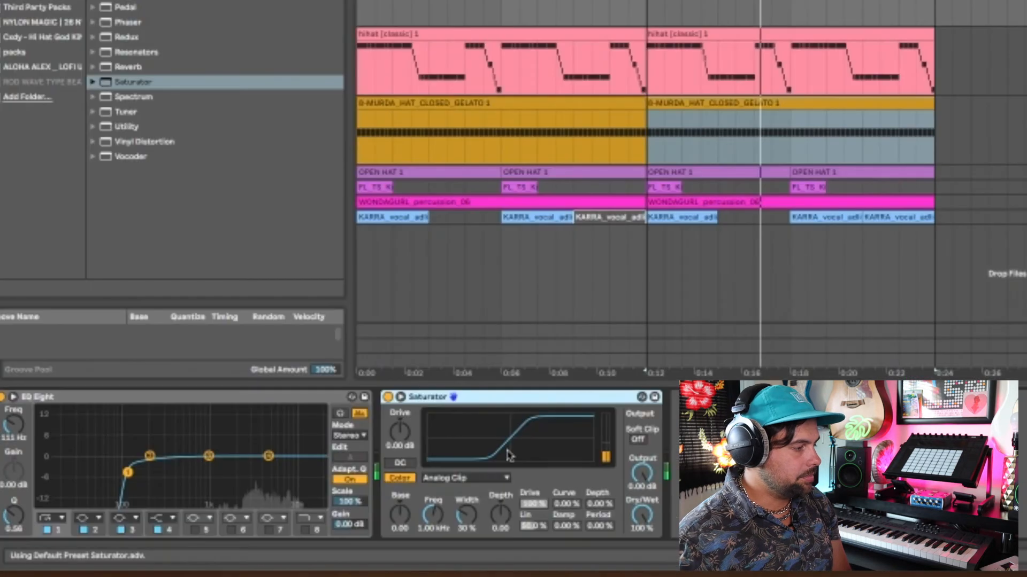
left_click_drag(394, 434, 398, 434)
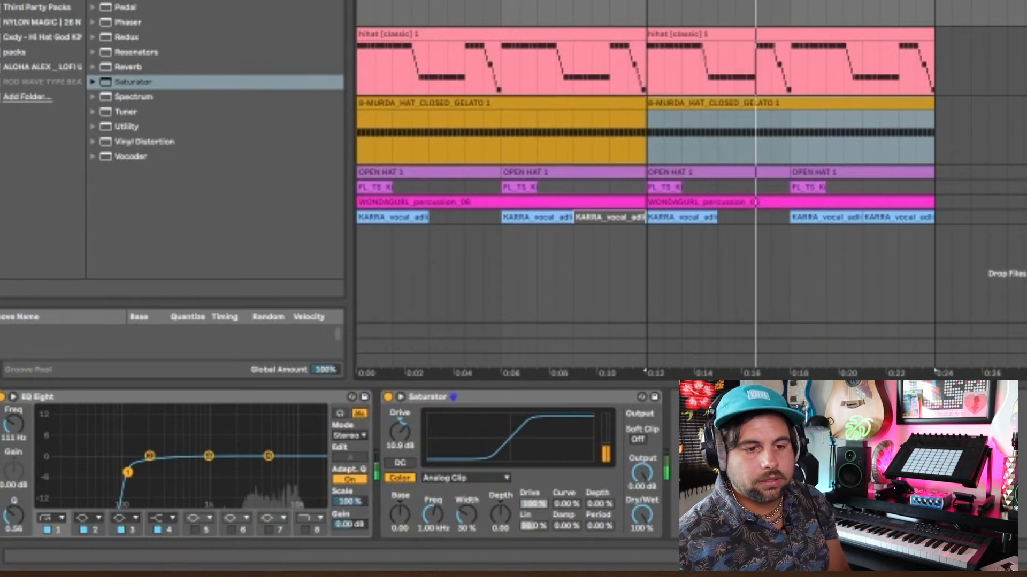
- Add a Utility after the Drum Buss on the DRUMS group, adjust its output gain and play the beat
key("Tab")
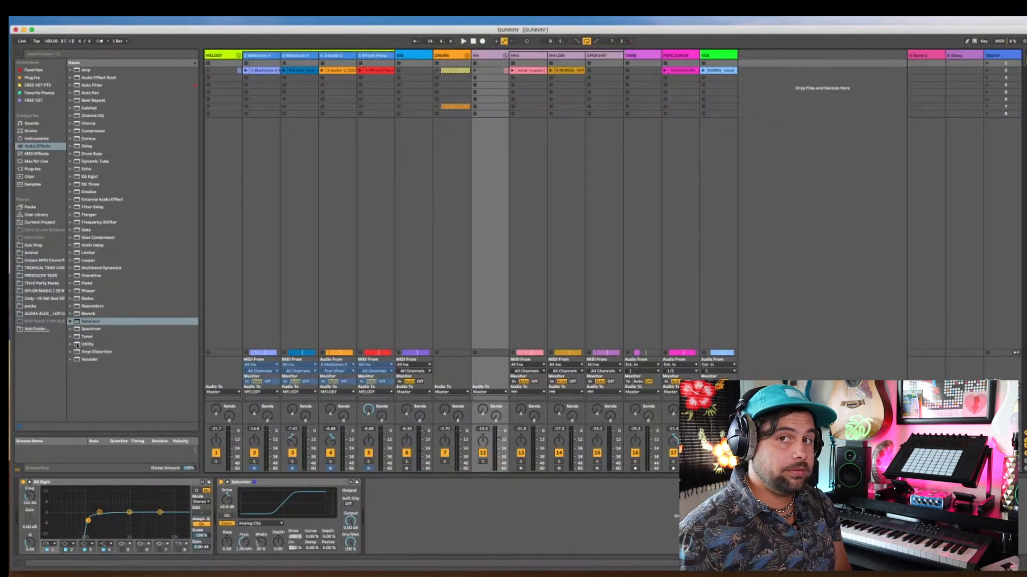
left_click(79, 343)
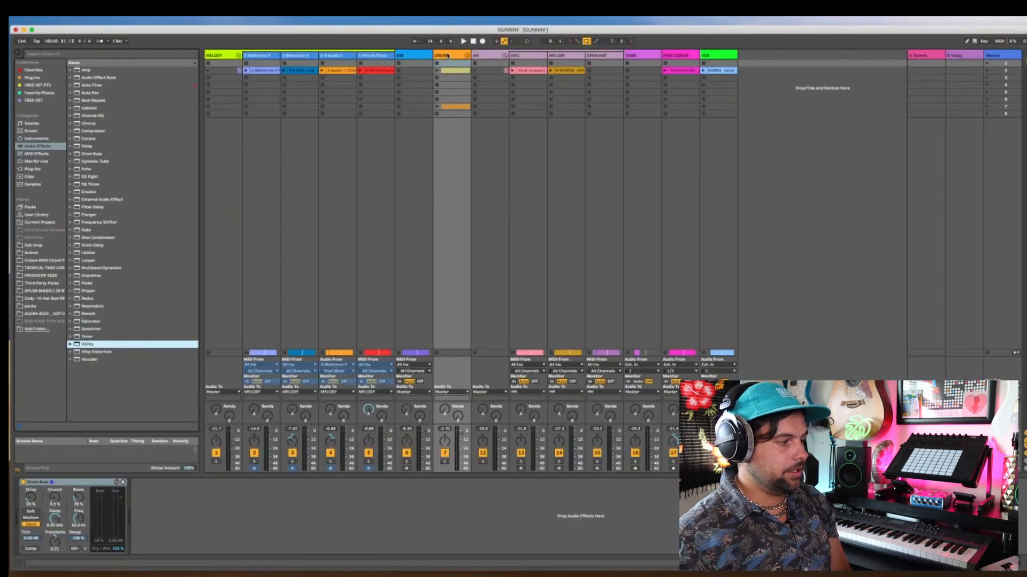
left_click_drag(88, 174, 150, 499)
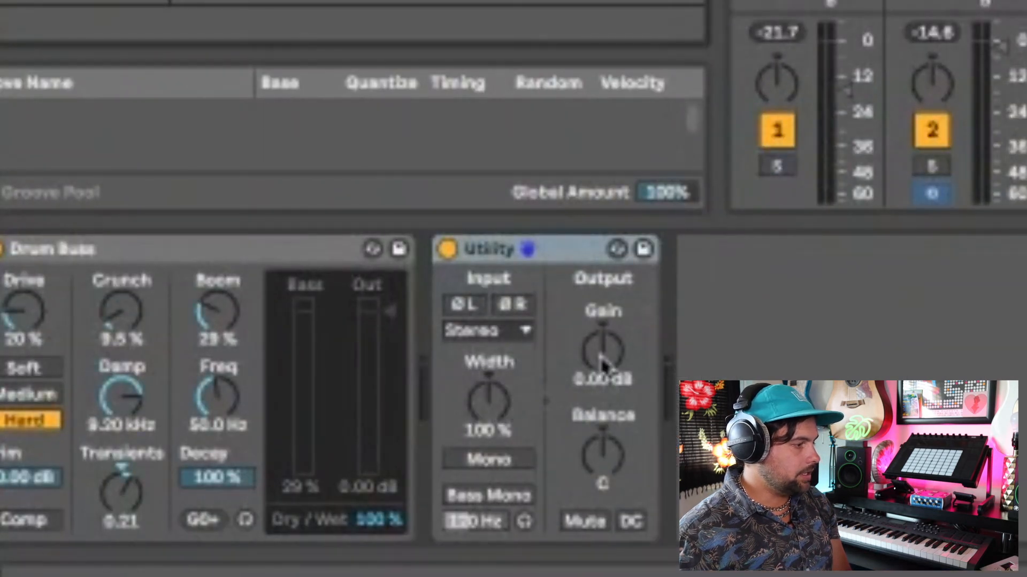
left_click_drag(603, 367, 604, 367)
key("space")
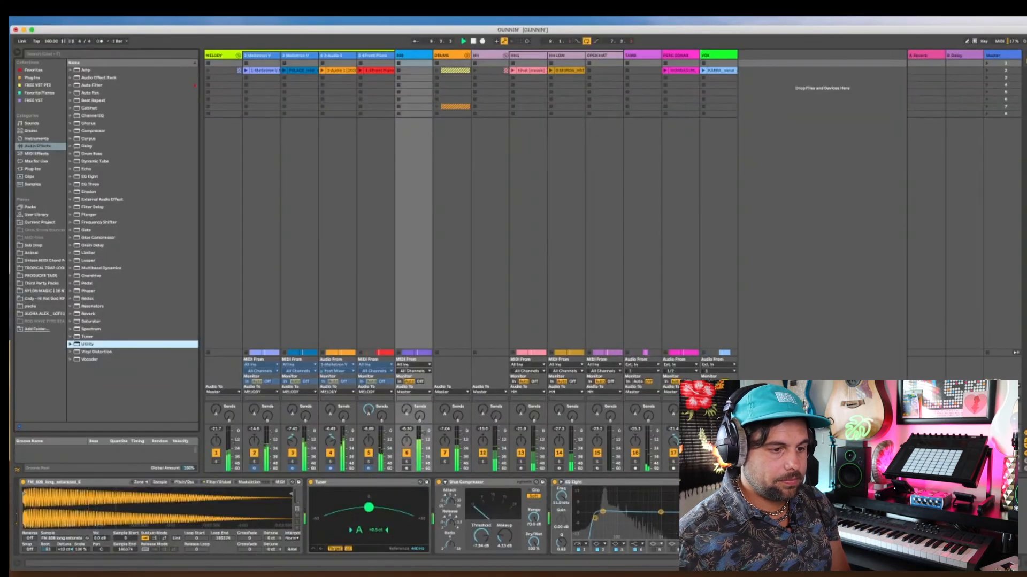
- Add a Utility after the Saturator on the HH group and adjust its output gain while the beat plays
left_click(791, 519)
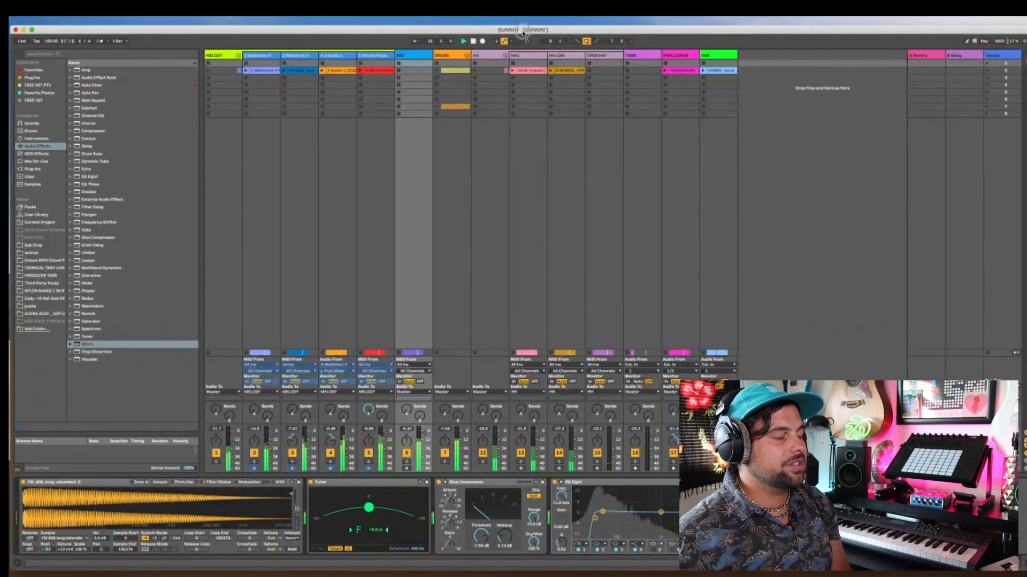
left_click(491, 56)
key("Return")
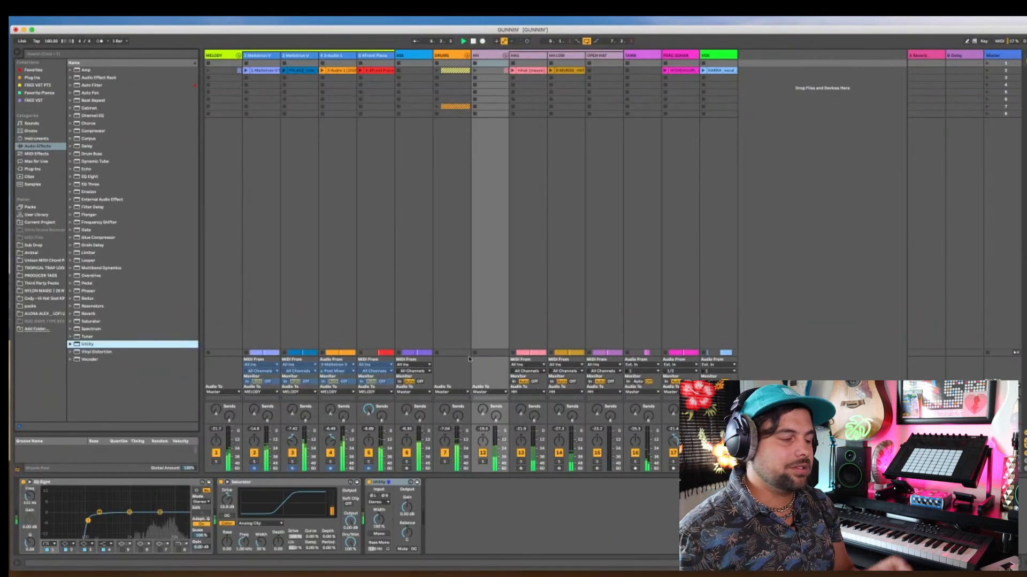
left_click(405, 508)
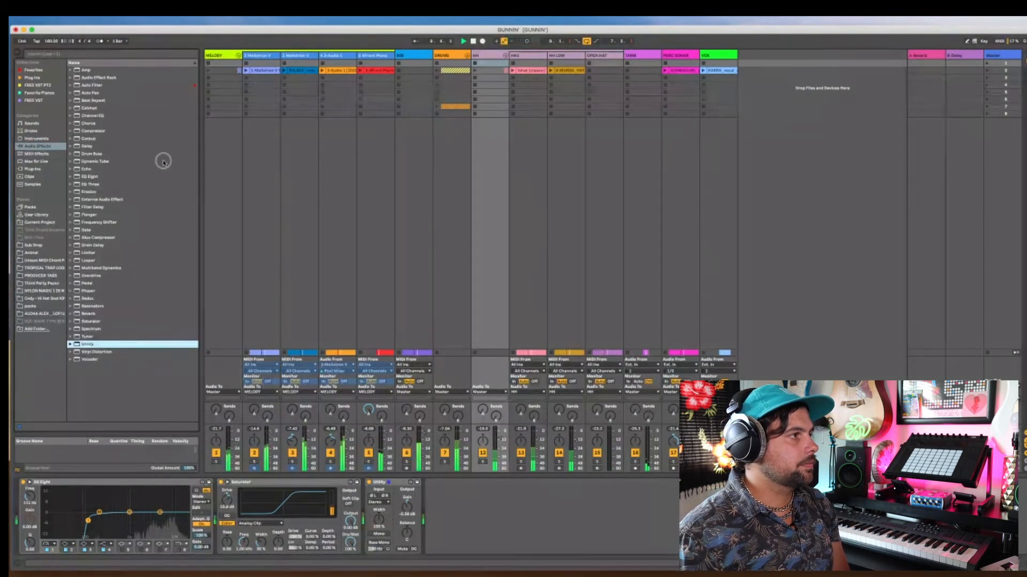
- Add a Utility to the MELODY group and adjust its output gain
left_click(222, 56)
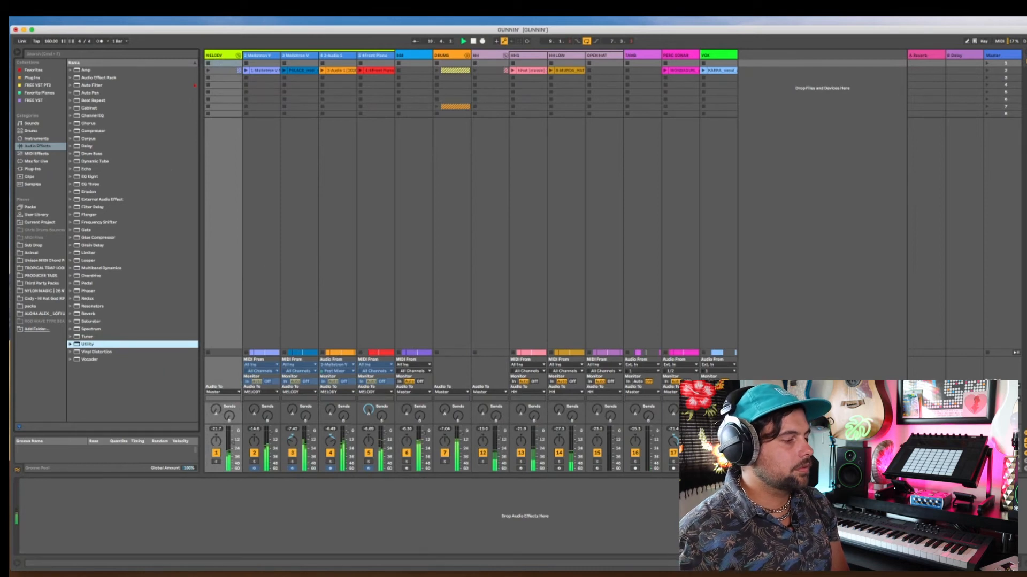
left_click_drag(87, 345, 294, 510)
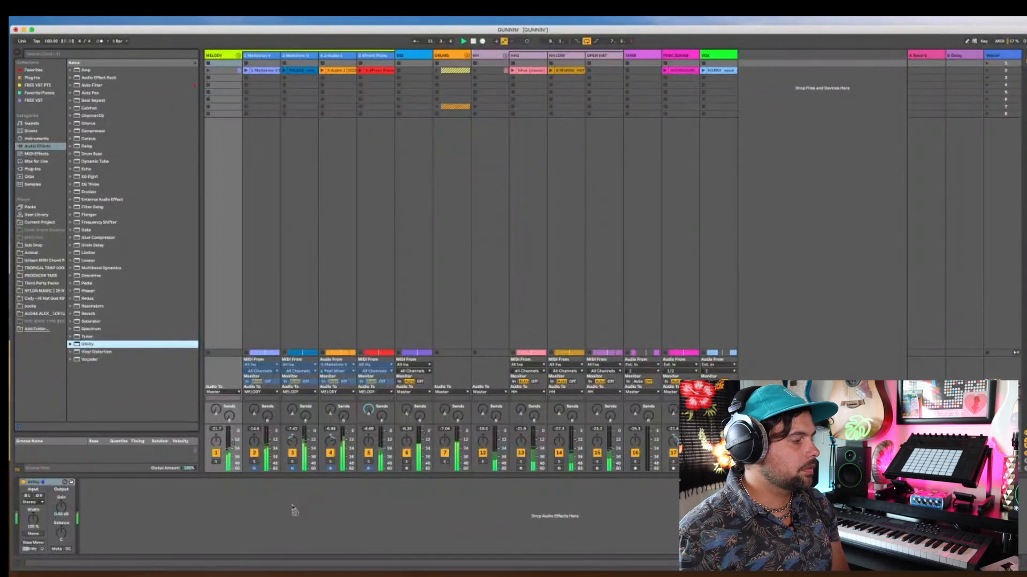
left_click(60, 507)
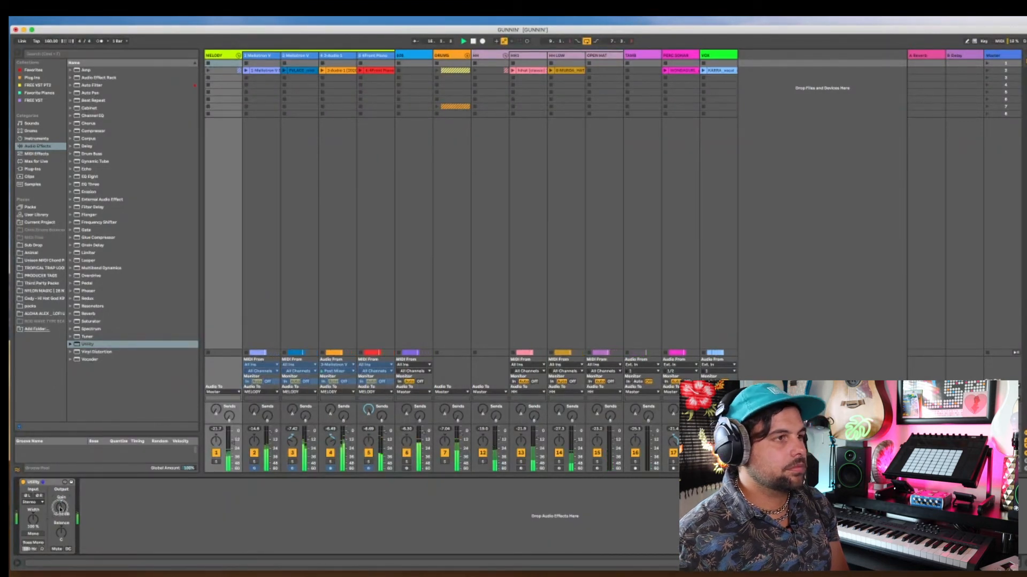
- Unfold the TAMB track in the Arrangement, collapse the HH group, and solo TAMB to listen to it
left_click(636, 61)
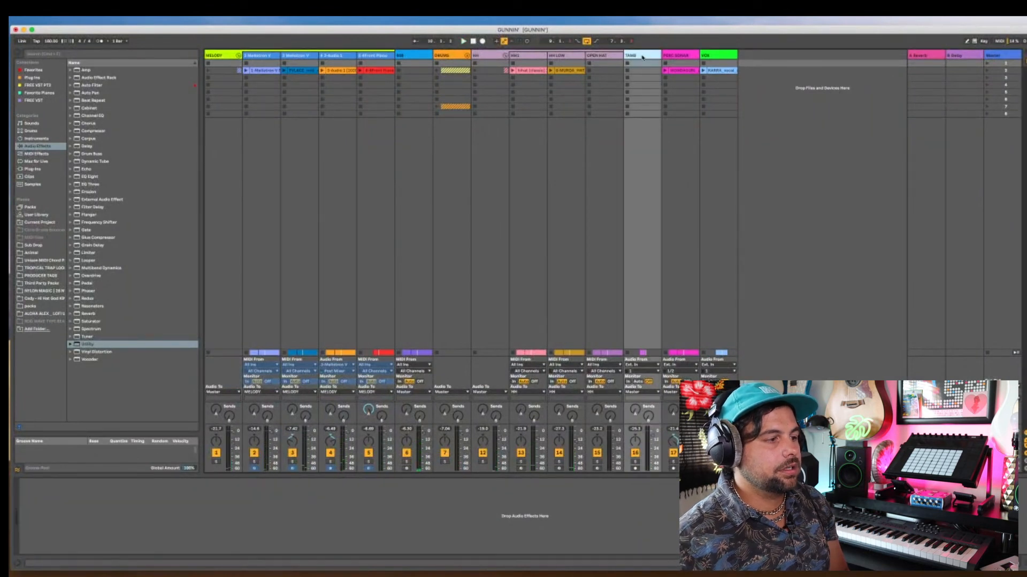
key("Tab")
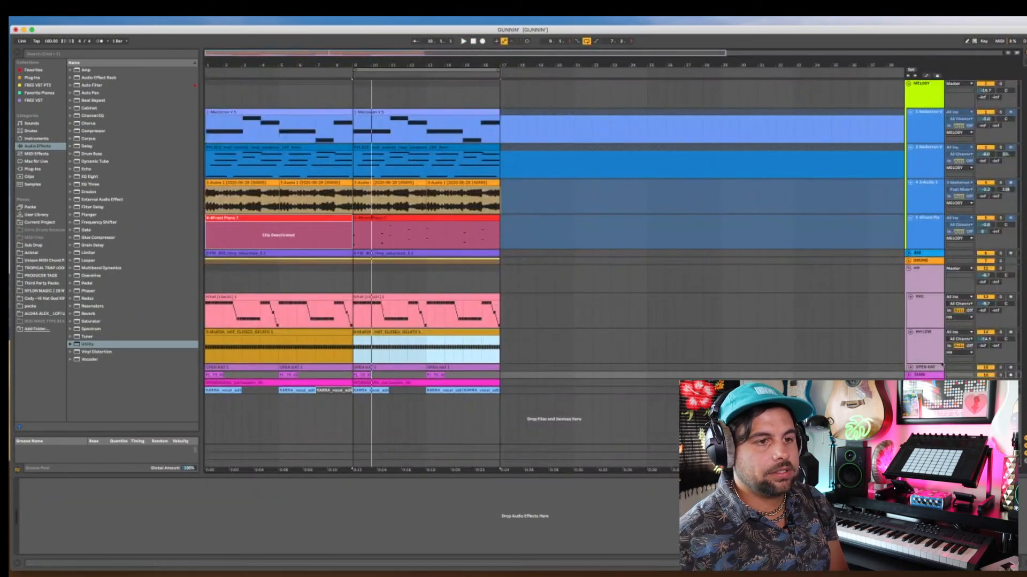
left_click(908, 375)
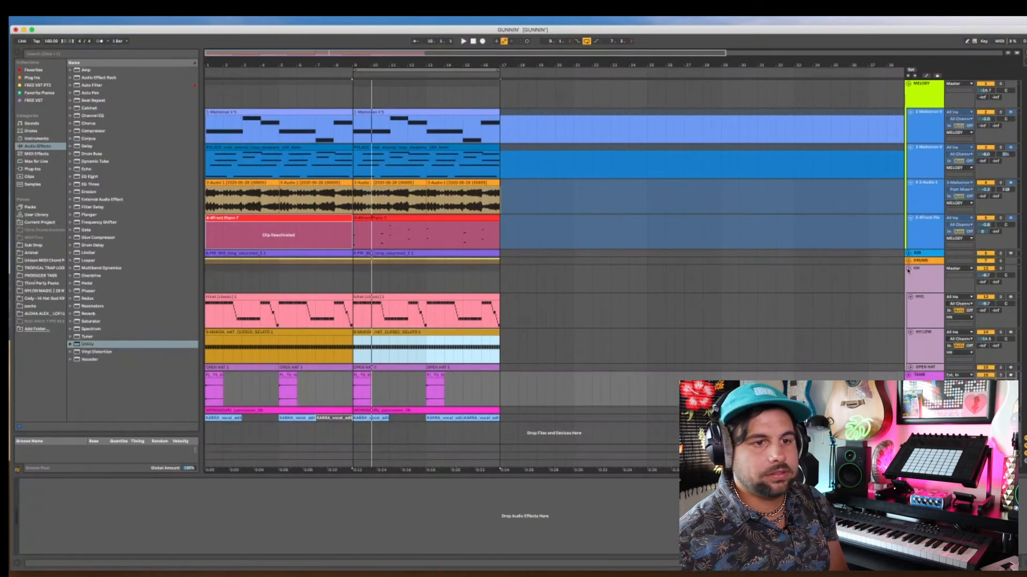
left_click(907, 269)
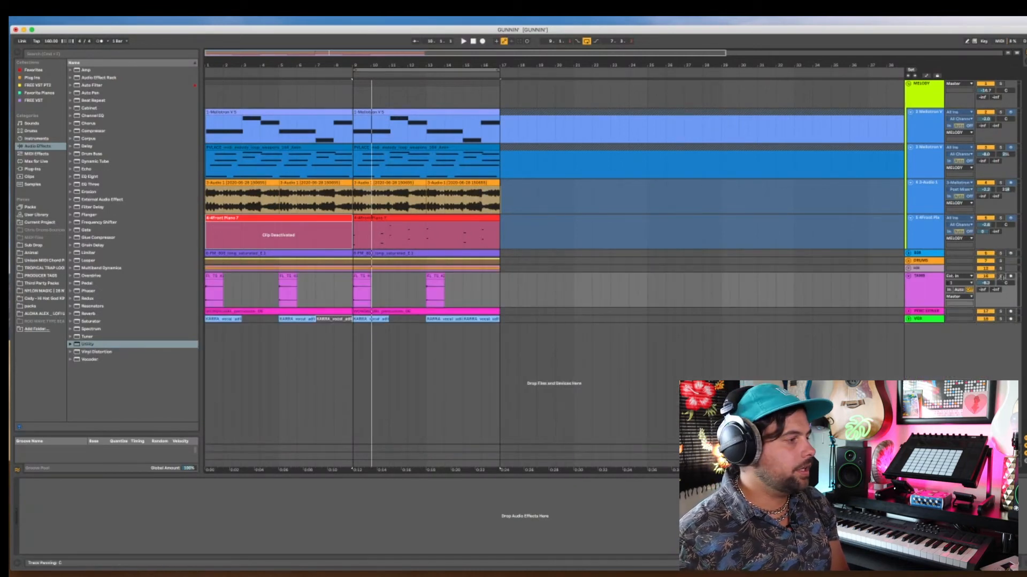
left_click(334, 298)
key("space")
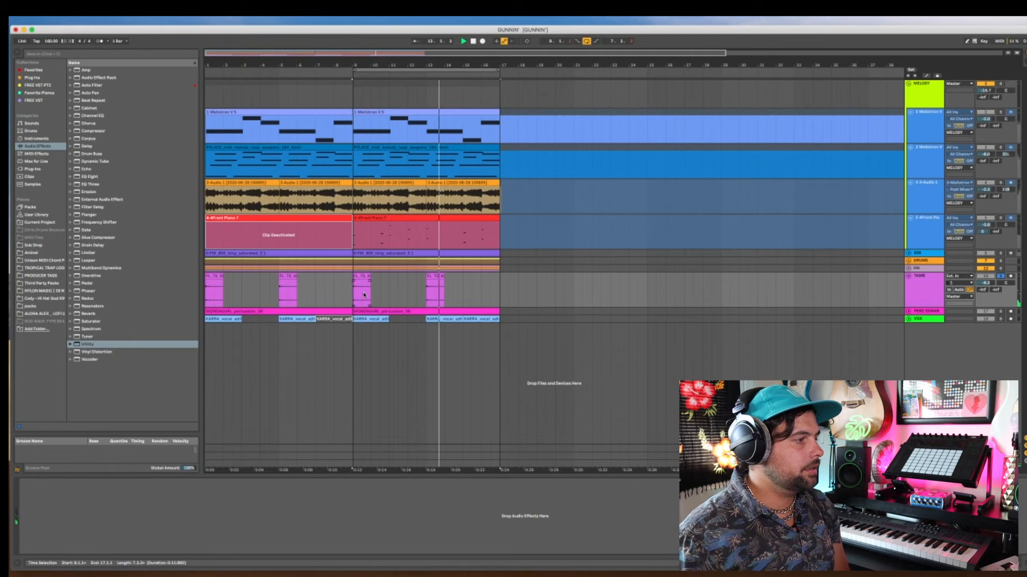
key("space")
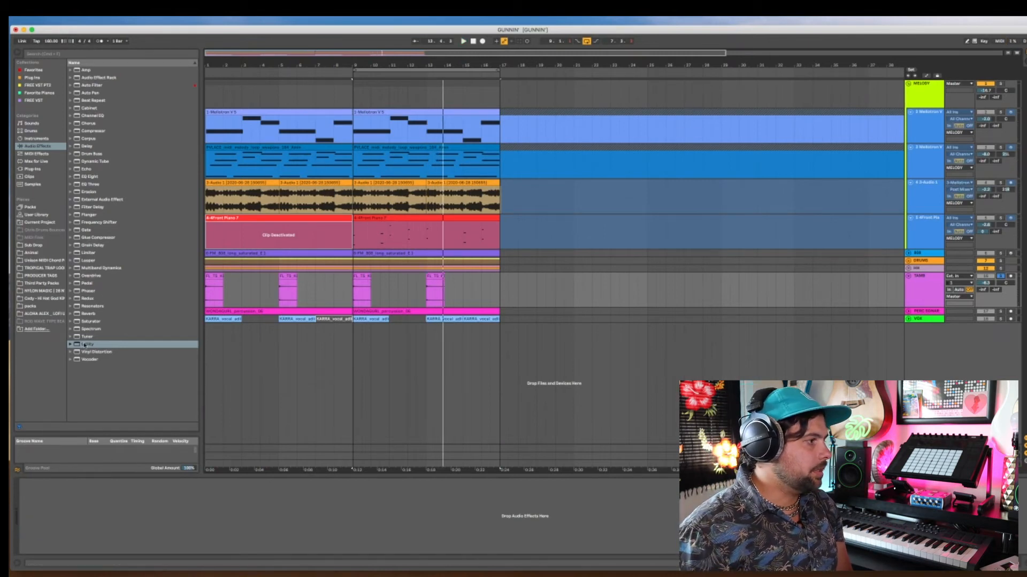
- Add an EQ Eight to the TAMB track and make band 1 a low-cut at about 132 Hz, then play it
left_click_drag(76, 178, 245, 291)
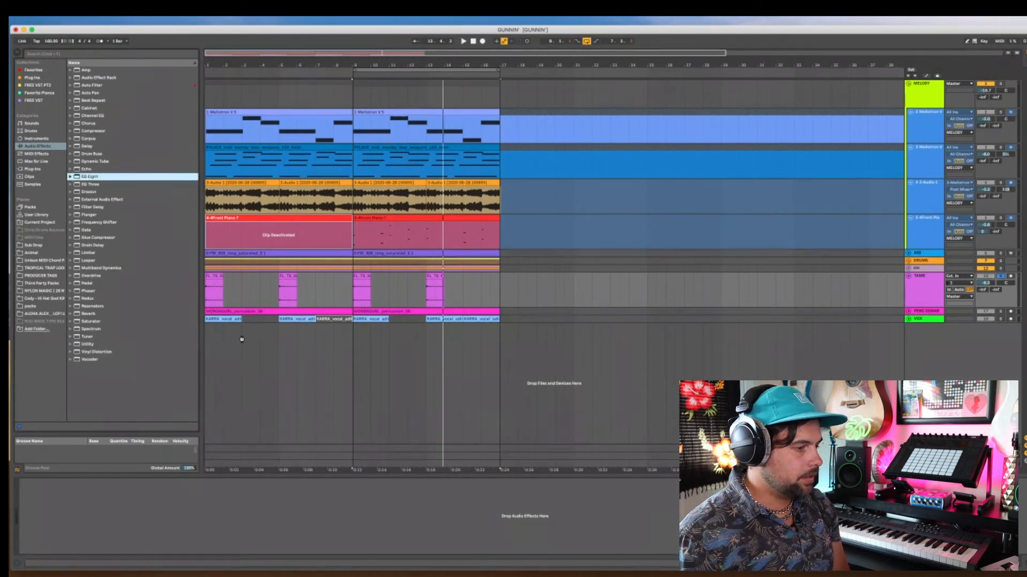
left_click_drag(367, 522, 367, 523)
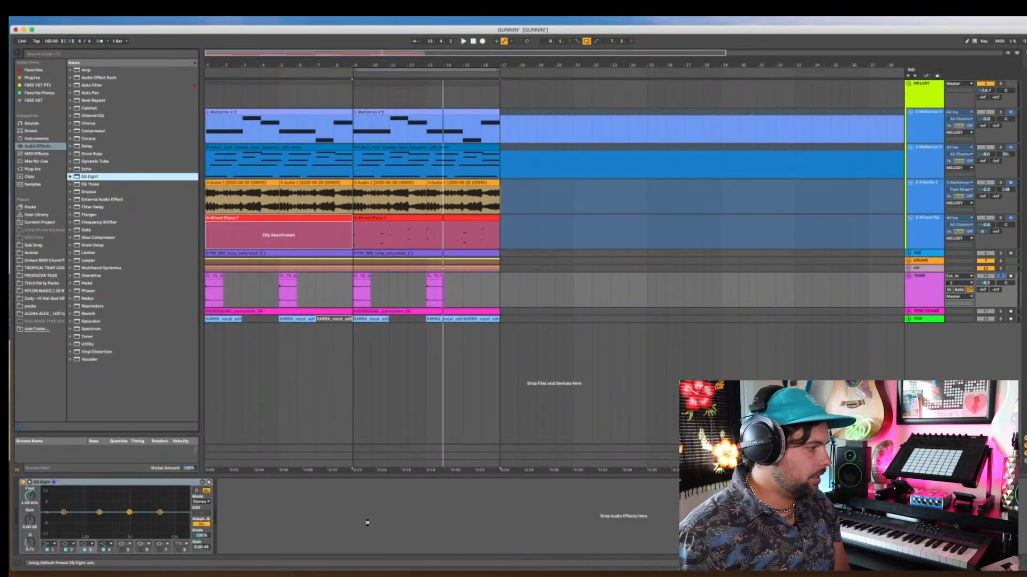
left_click(46, 543)
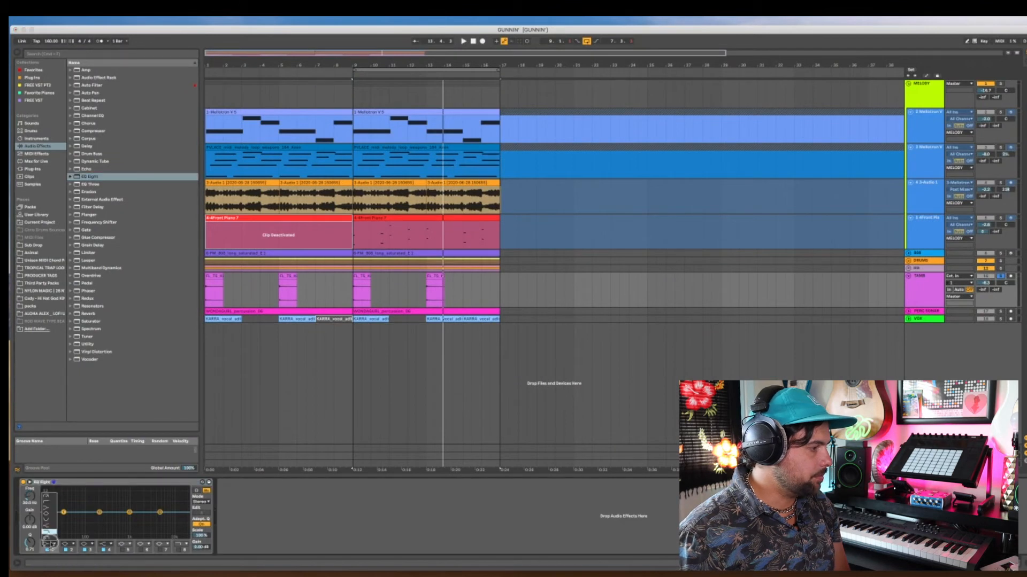
left_click(49, 496)
left_click_drag(59, 517, 93, 517)
key("space")
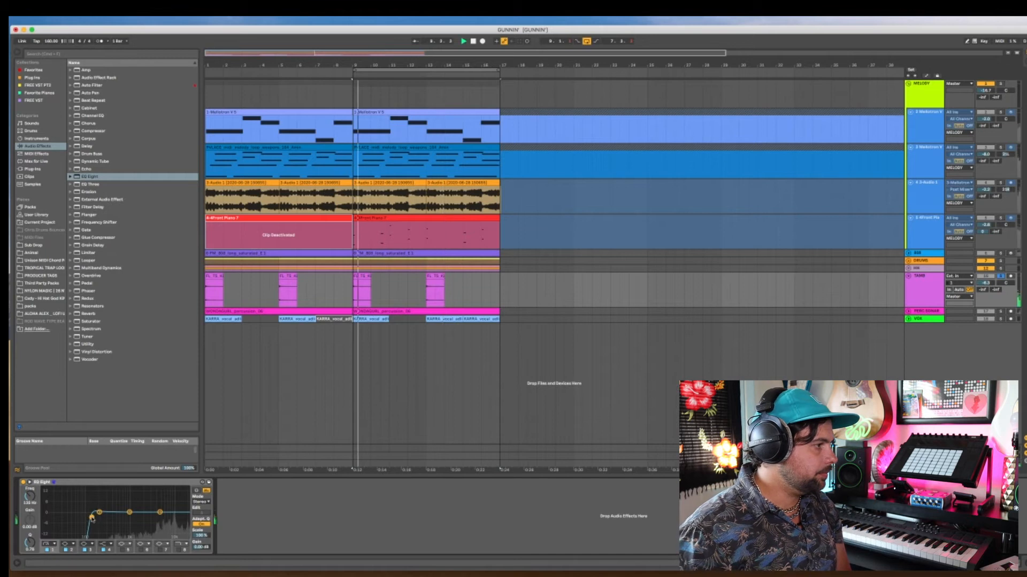
- Add a Reverb after the TAMB track's EQ Eight and set its Decay Time to 2.52 s
left_click_drag(79, 316, 267, 505)
key("space")
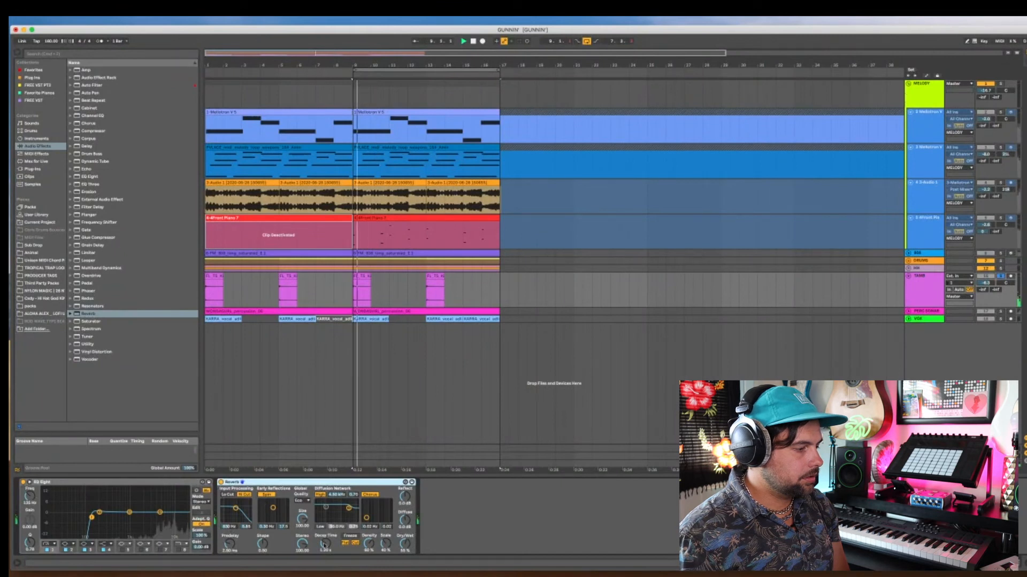
left_click_drag(325, 545, 324, 532)
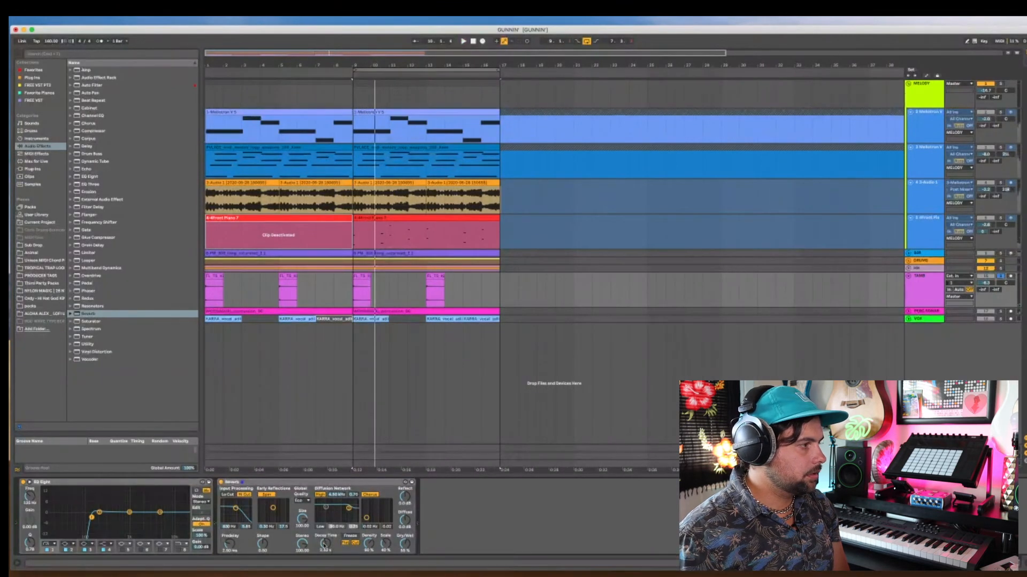
- Add a Saturator after the TAMB track's Reverb, set its Drive to 8.57 dB and listen to the result
key("Down")
left_click_drag(302, 432, 430, 491)
key("space")
key("space")
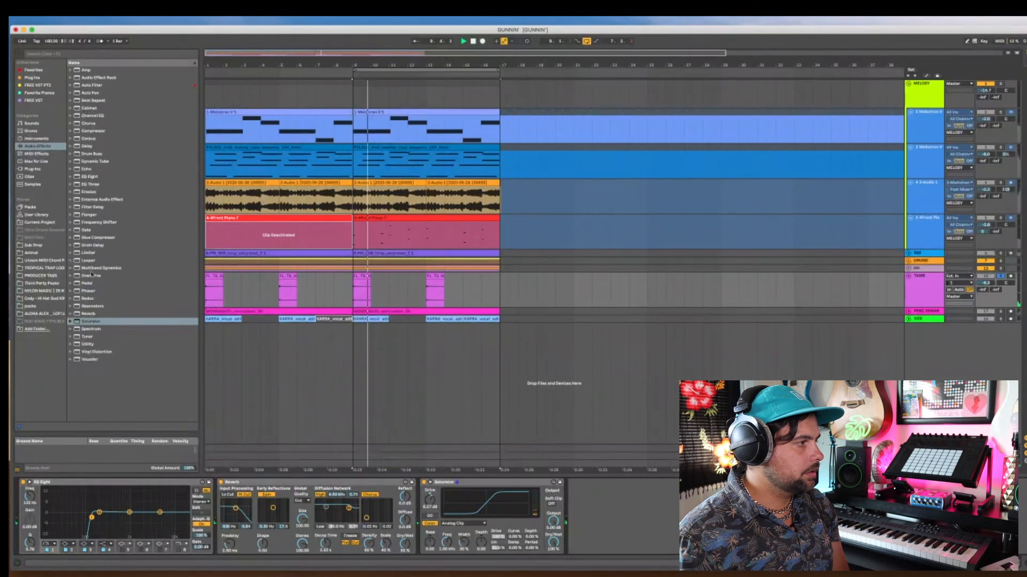
key("space")
key("space")
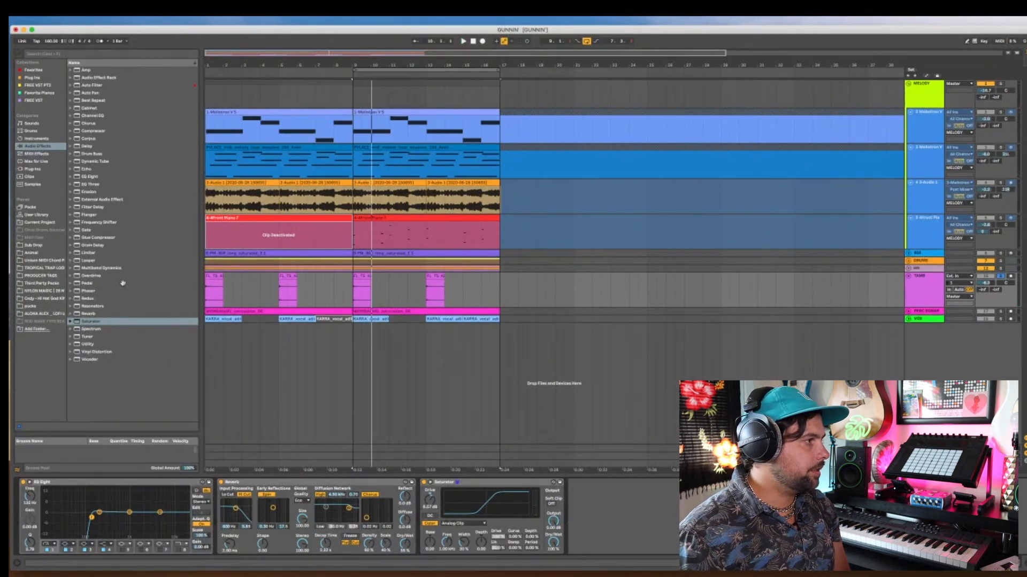
- Add a second EQ Eight after the TAMB Saturator with a low-cut on band 1 and a 6.80 kHz high-cut on band 8
mouse_move(77, 177)
left_mouse_down()
mouse_move(264, 251)
mouse_move(619, 522)
left_mouse_up()
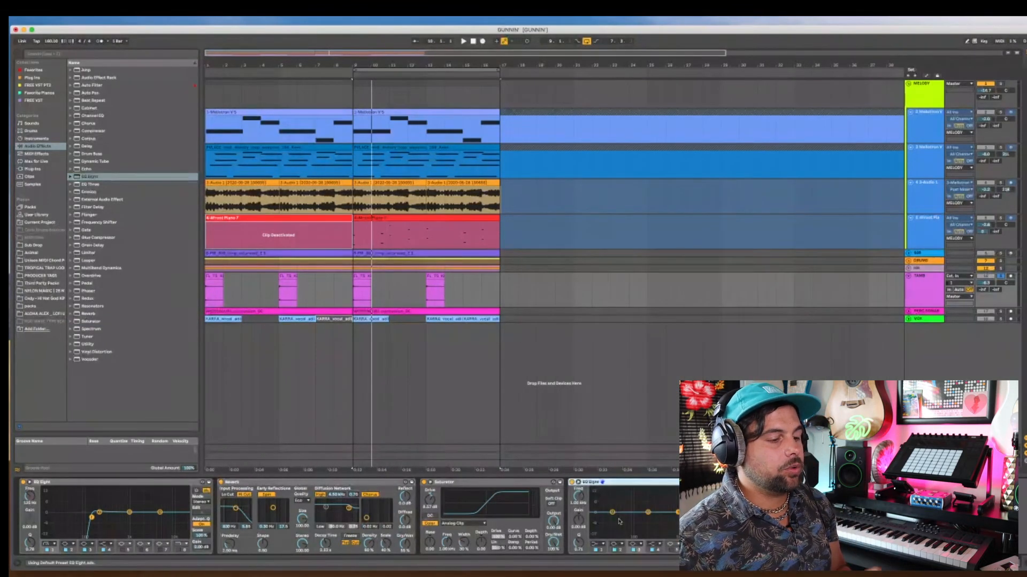
left_click(596, 543)
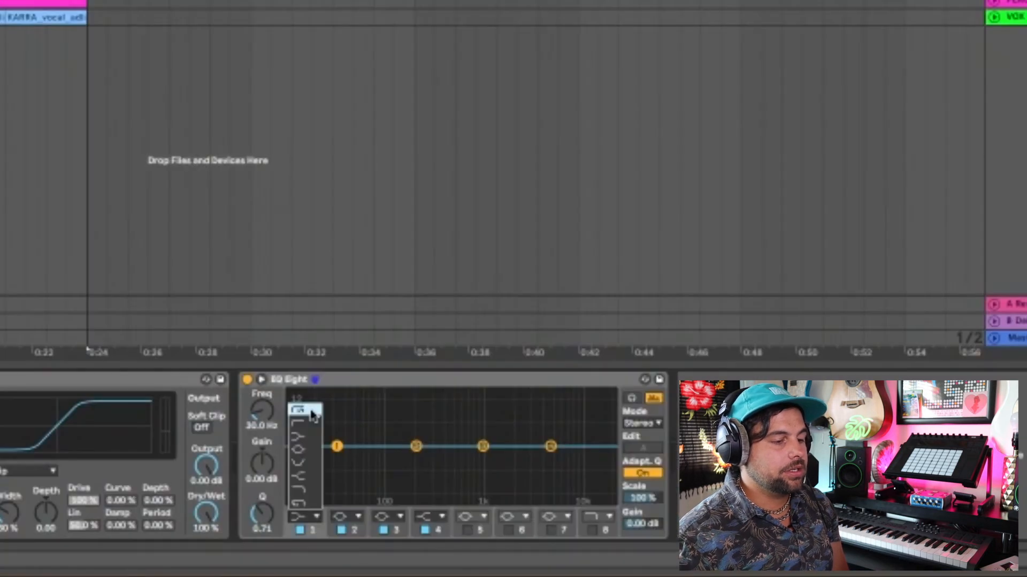
left_click(312, 415)
left_click_drag(337, 459, 369, 466)
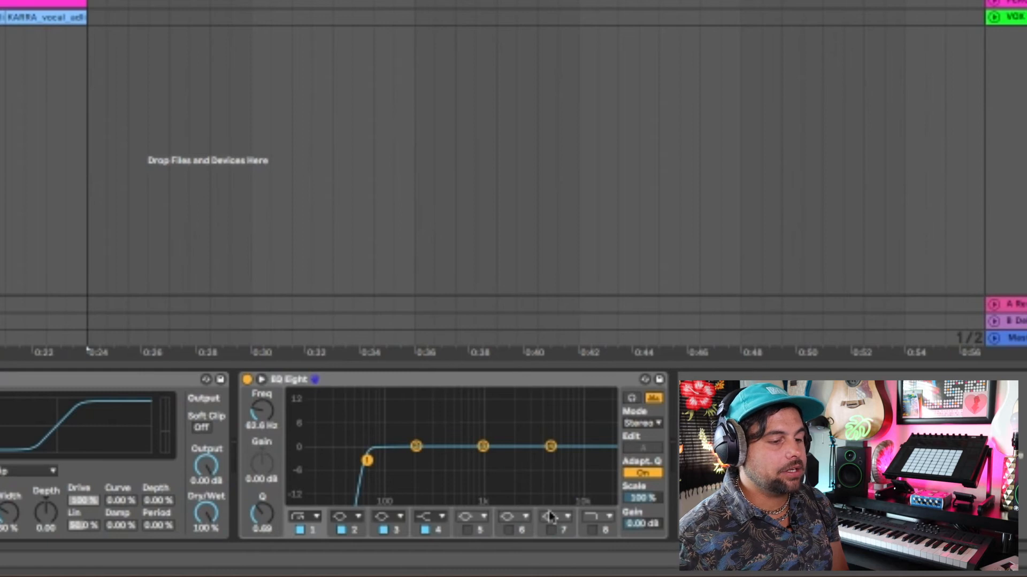
left_click(591, 530)
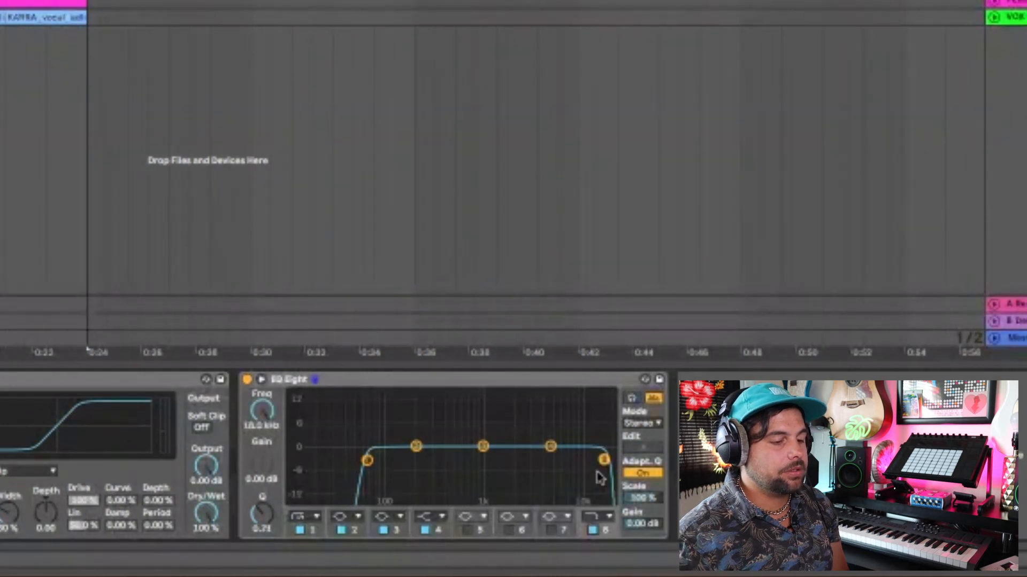
left_click_drag(600, 459, 571, 464)
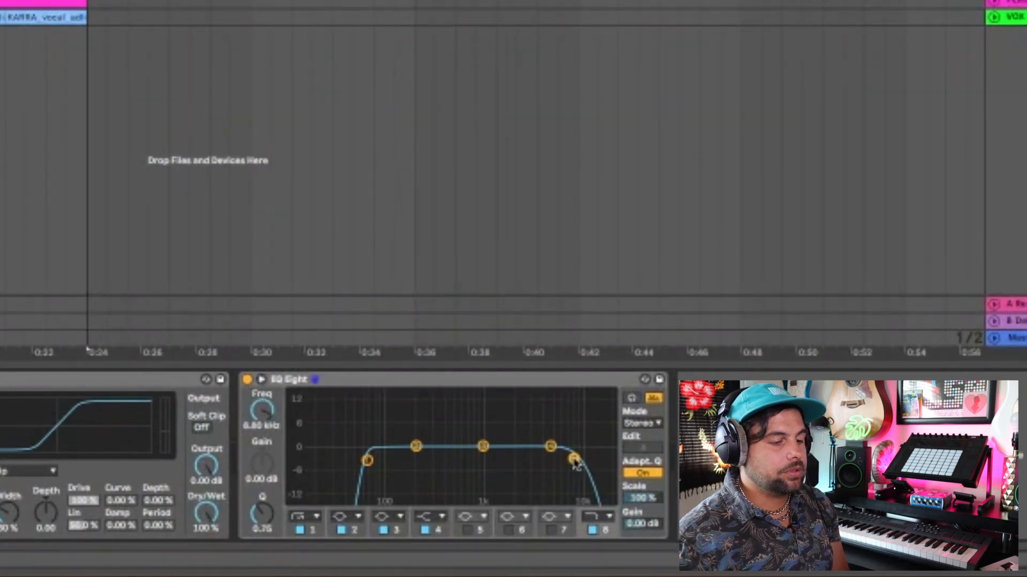
left_click_drag(369, 463, 395, 469)
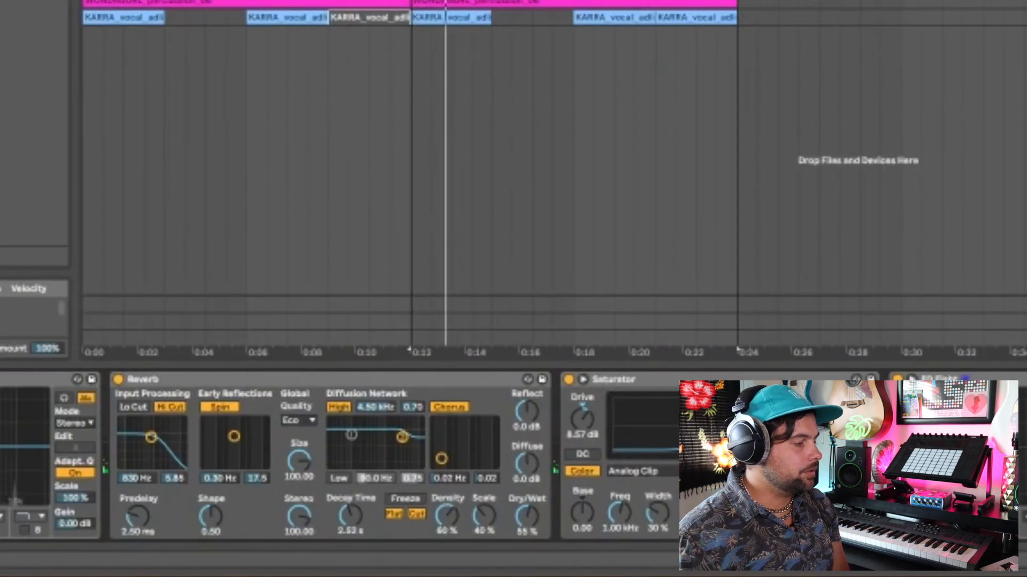
- Turn on the Lo Cut in the TAMB Reverb's input processing and listen to the track
left_click(133, 407)
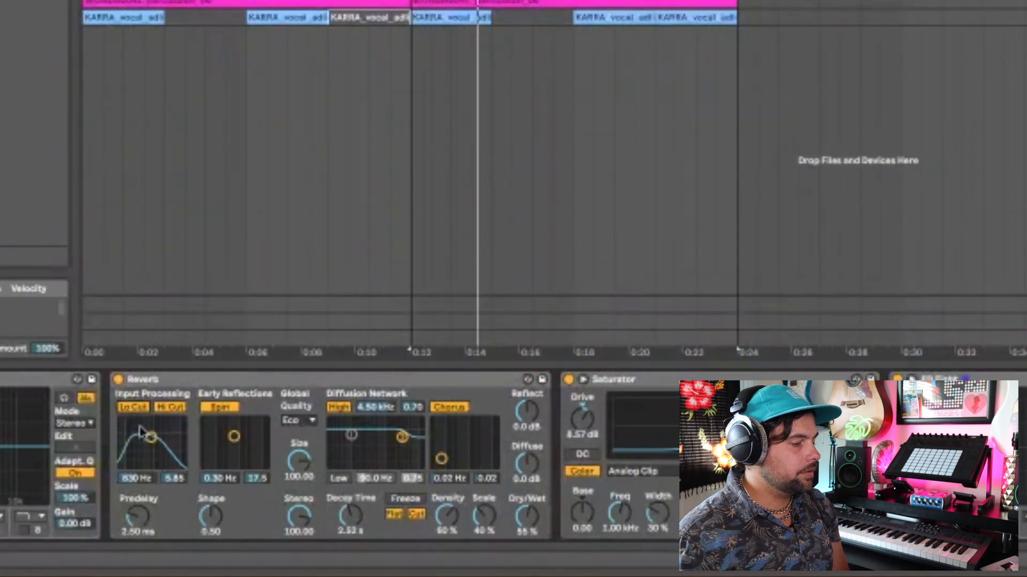
key("space")
key("space")
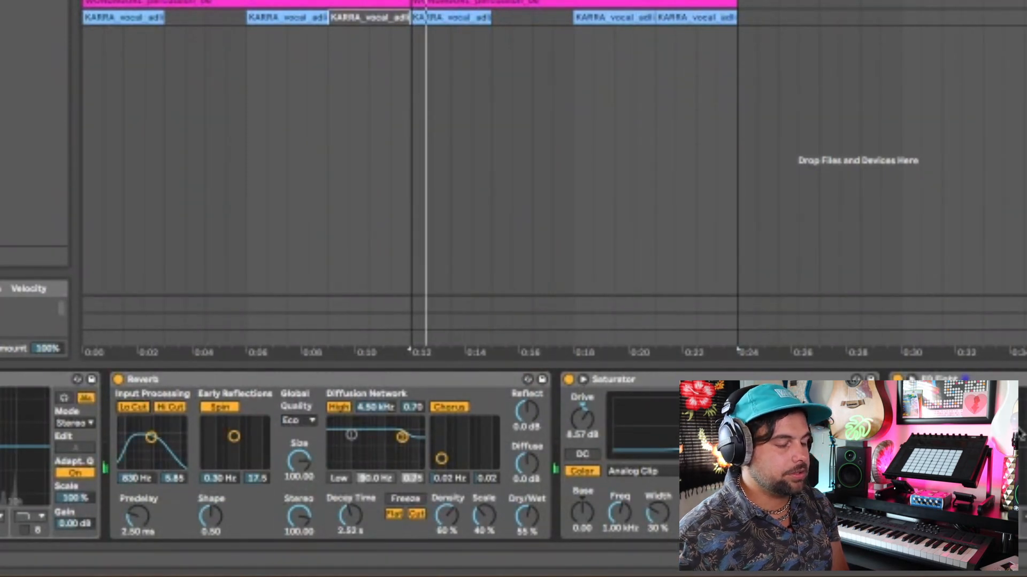
key("space")
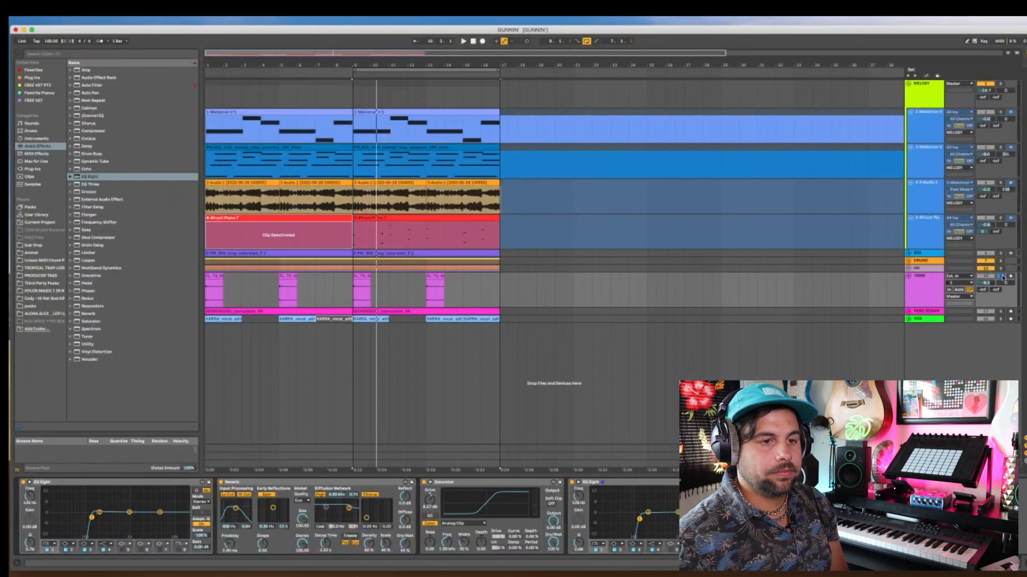
- Unsolo the TAMB track and play it within the full beat
left_click(1002, 277)
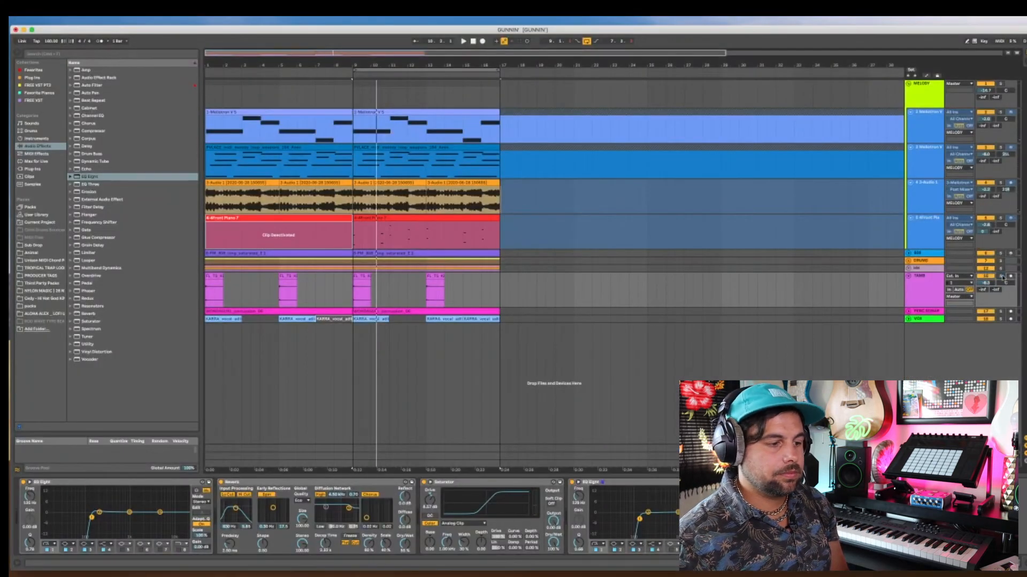
key("space")
key("space")
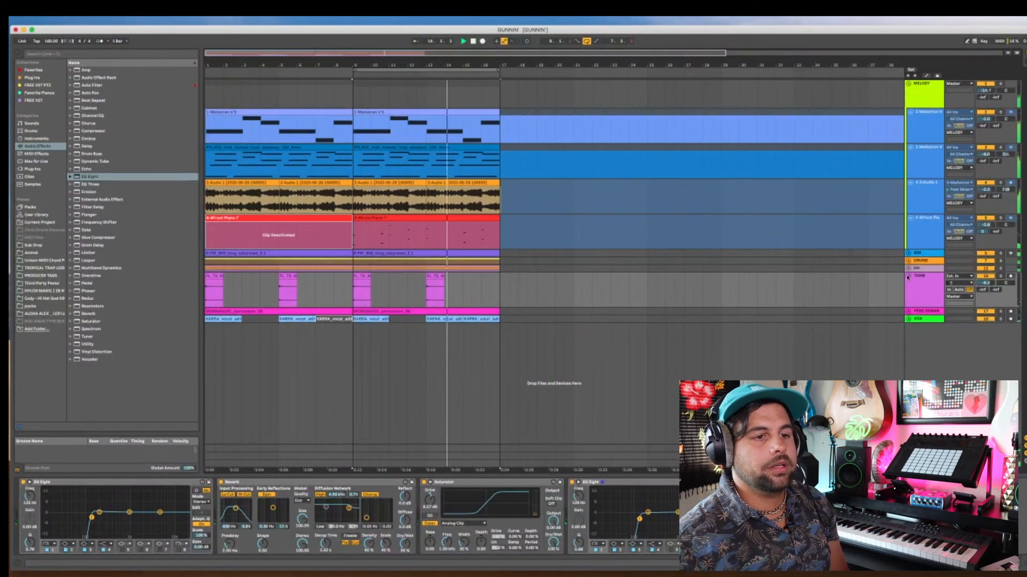
- Collapse the TAMB track, expand the PERC SONAR track and listen to it soloed
left_click(908, 277)
left_click(908, 283)
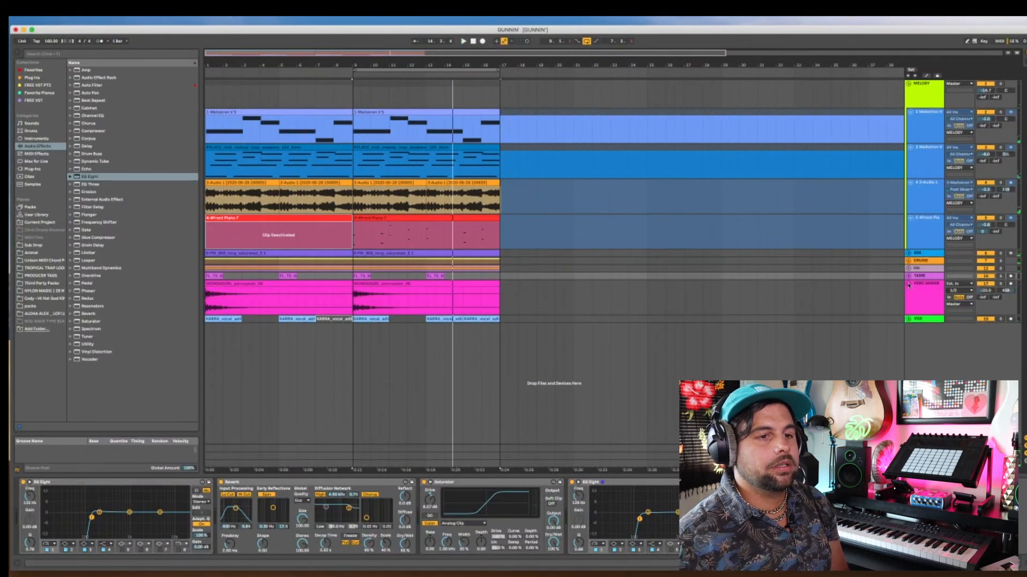
left_click(1001, 284)
key("space")
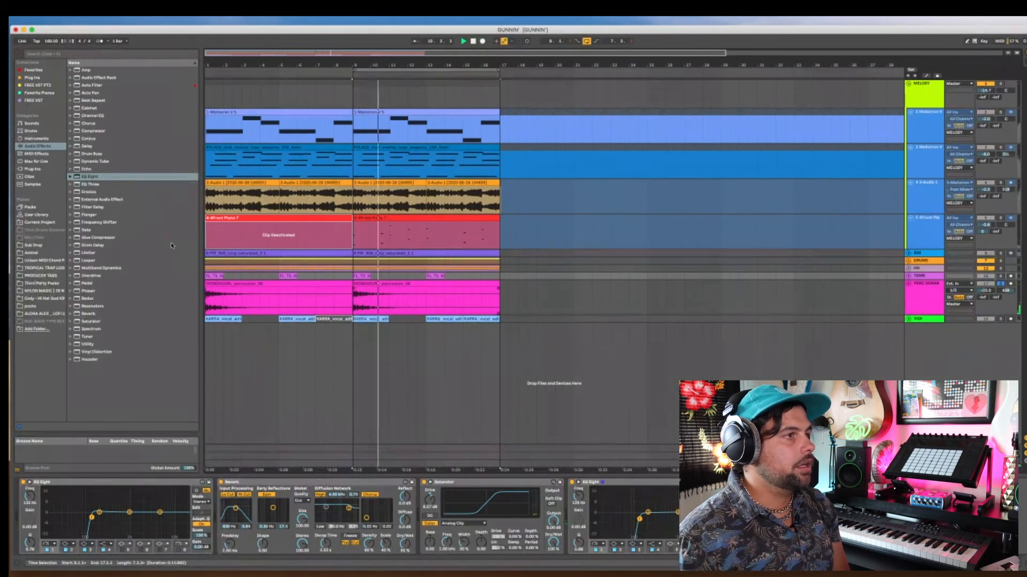
left_click(473, 41)
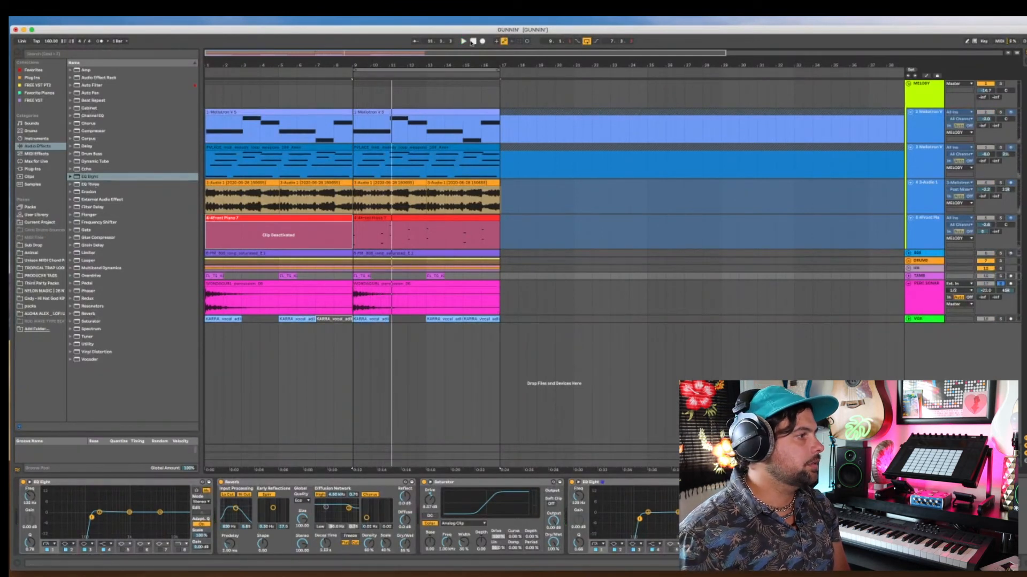
- Add an EQ Eight to the PERC SONAR track and set band 1 to a low-cut just above 100 Hz
left_click_drag(96, 176, 301, 305)
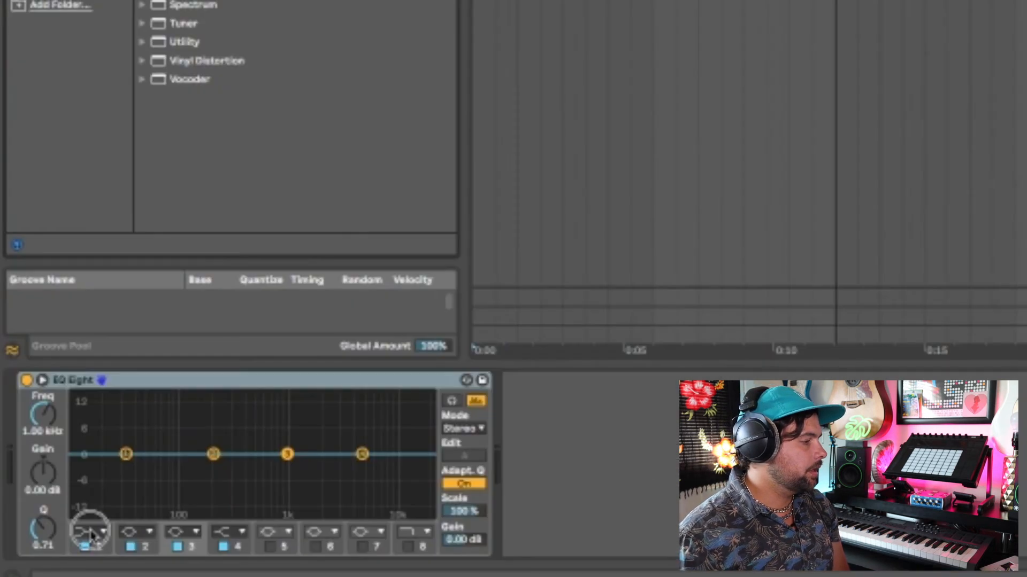
left_click(49, 544)
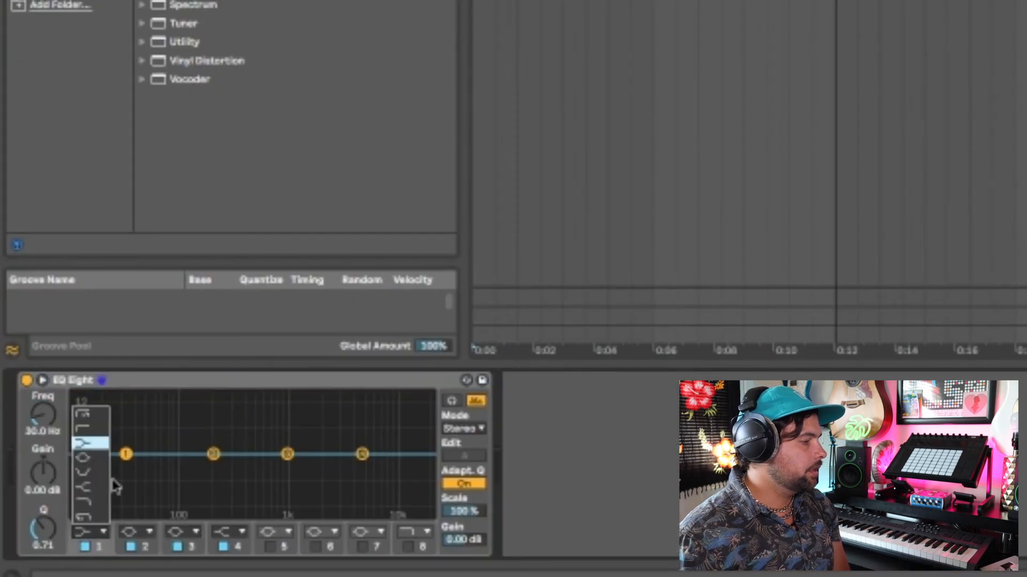
left_click(93, 419)
left_click_drag(126, 461, 194, 479)
key("space")
- Cut the PERC SONAR resonance with a narrow band 3 dip around 640 Hz at a Q of 6.69 while listening
left_click_drag(287, 455, 267, 467)
left_click_drag(47, 532, 47, 503)
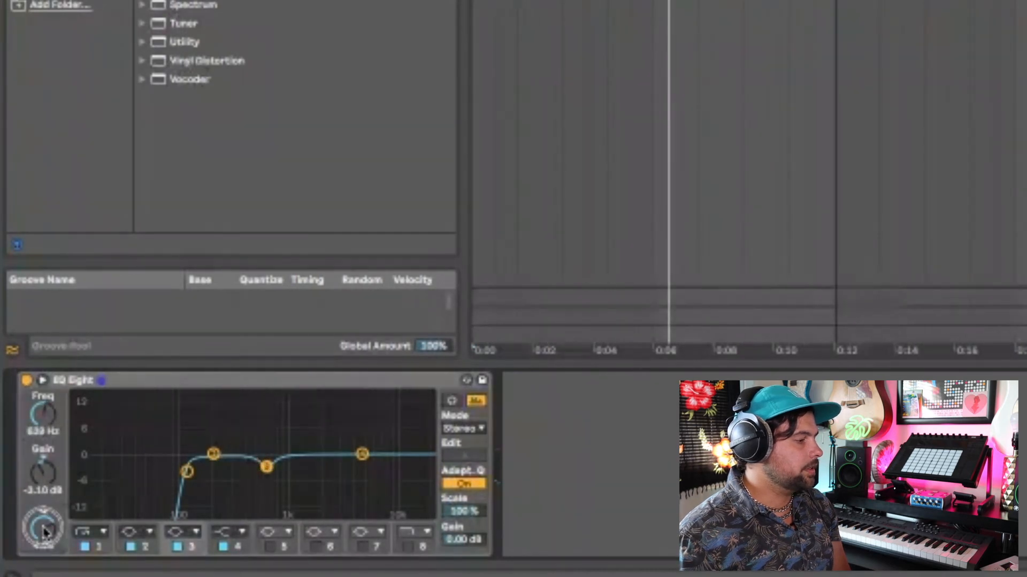
key("space")
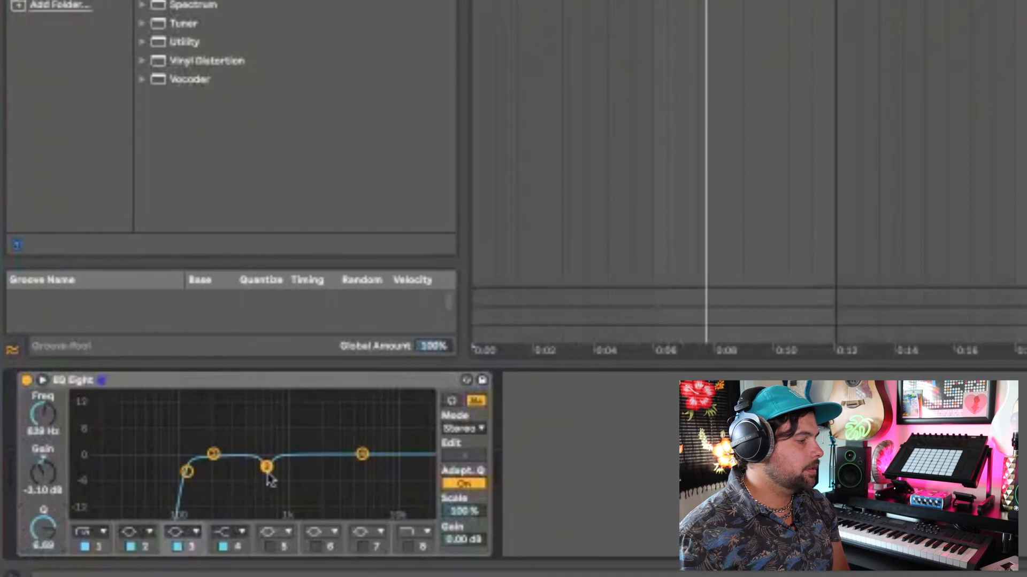
key("space")
left_click_drag(272, 474, 271, 499)
- Boost PERC SONAR's EQ band 4 shelf by 6.57 dB near 6 kHz and fine-tune band 3 to 635 Hz at -8.05 dB
left_click_drag(362, 454, 370, 429)
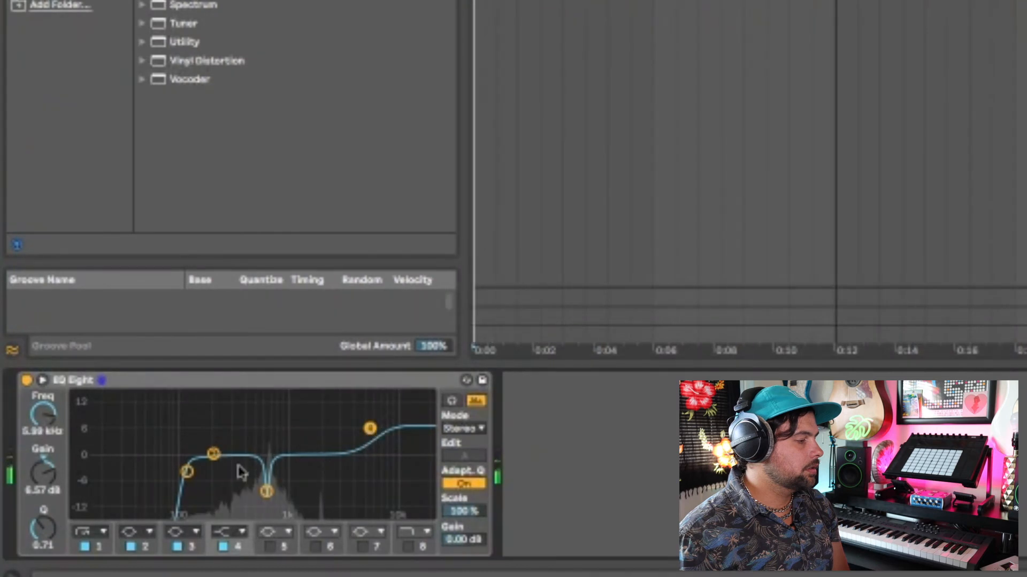
left_click_drag(265, 491, 261, 493)
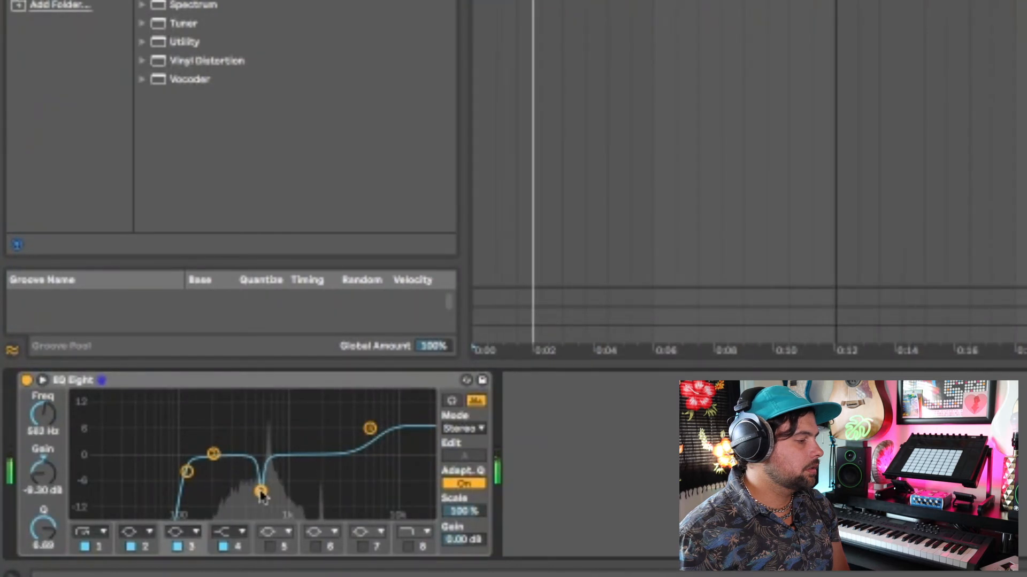
left_click(261, 491)
left_click_drag(262, 495, 268, 495)
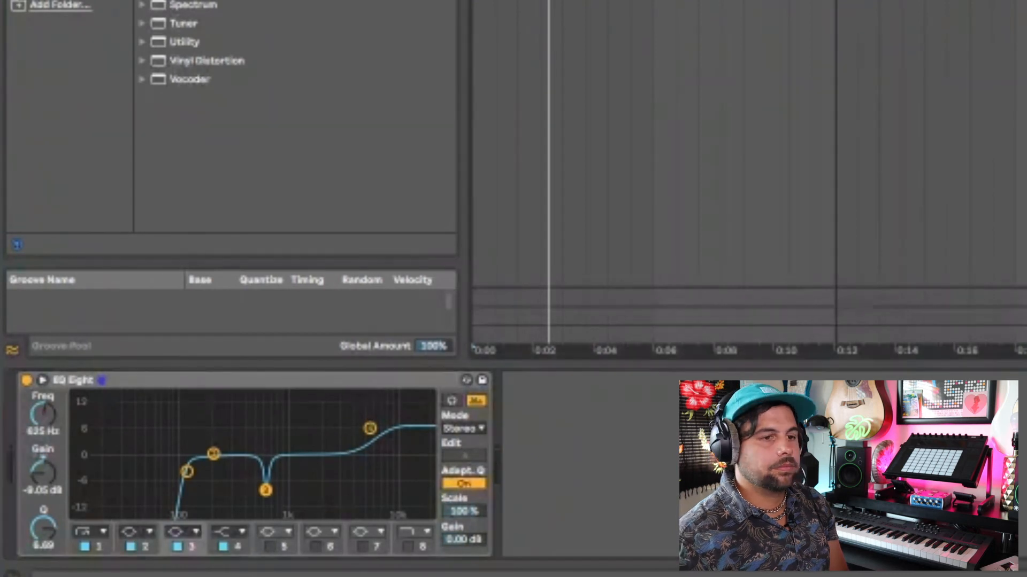
key("space")
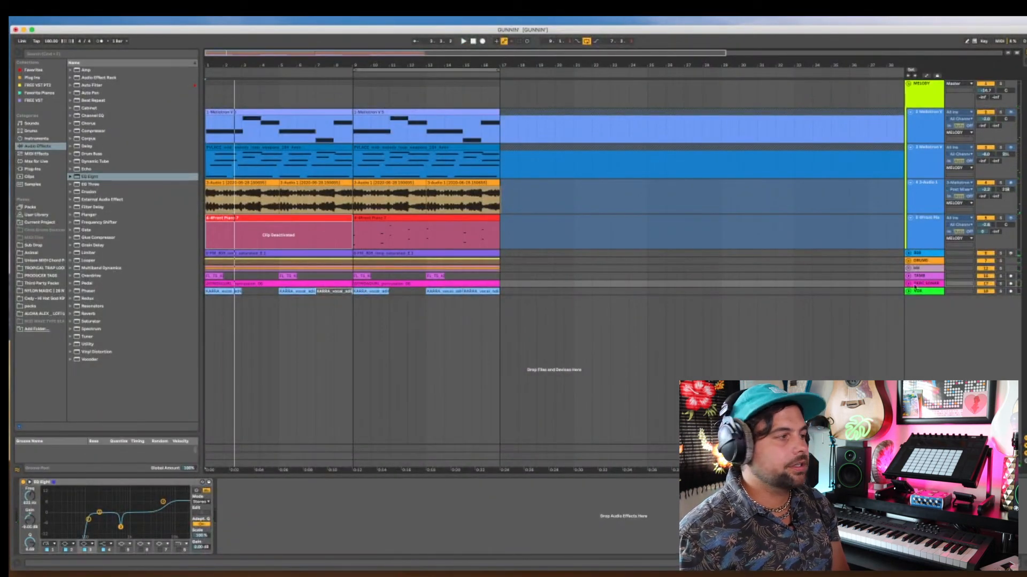
- Add the H-Delay Stereo plug-in after the EQ Eight on the PERC SONAR track and play the sound through it
left_click(908, 284)
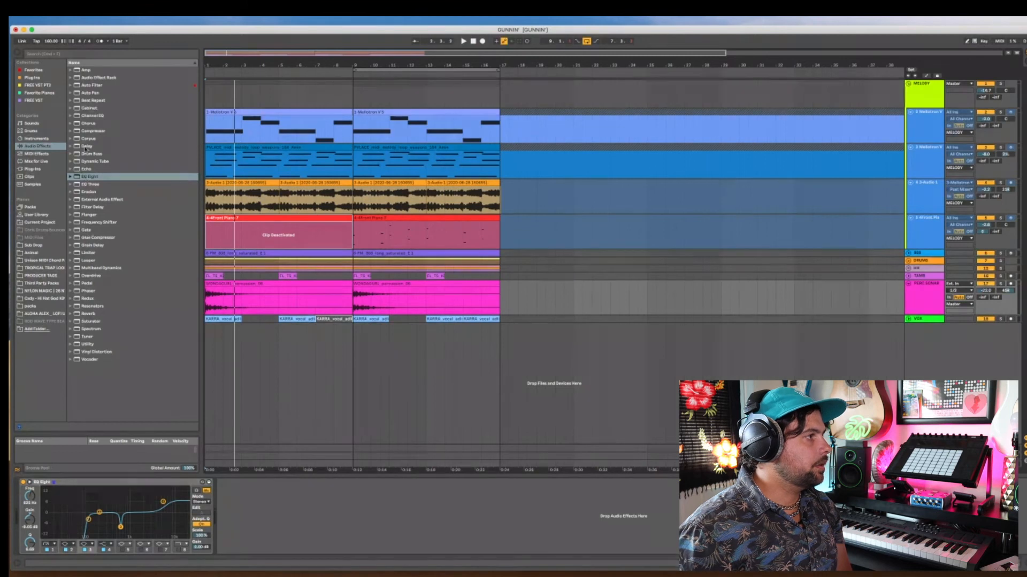
left_click(36, 70)
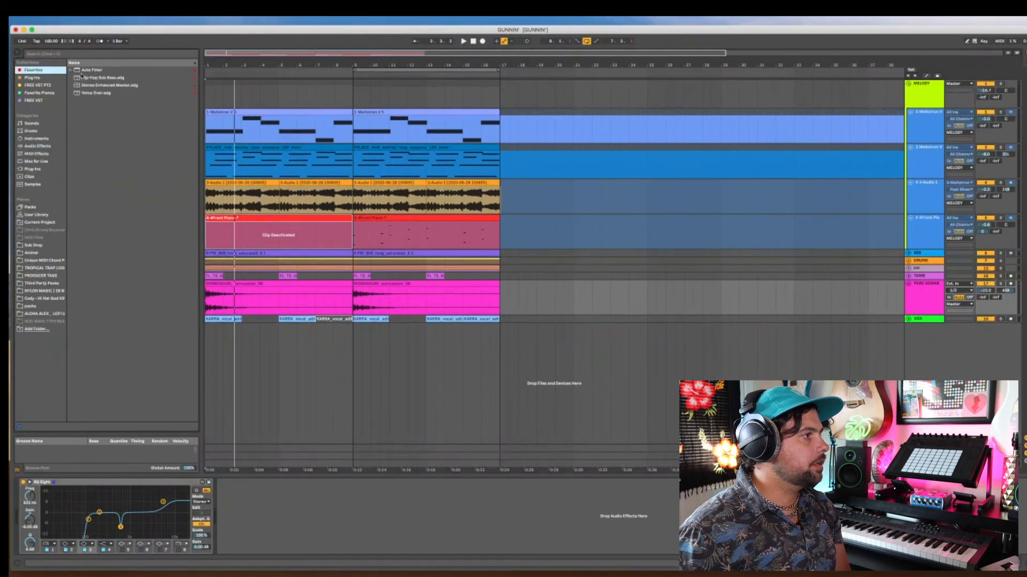
left_click(35, 79)
left_click(85, 86)
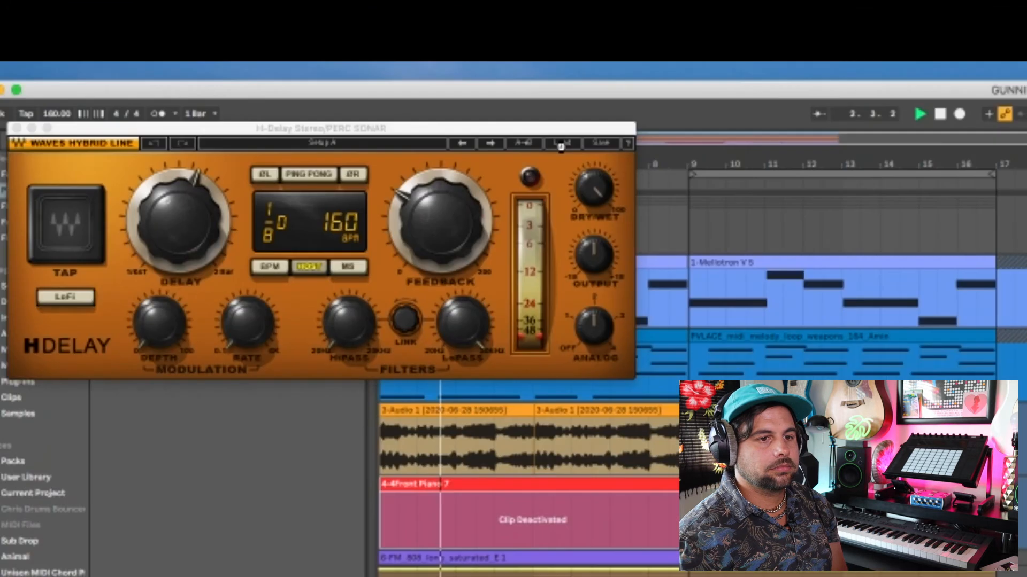
key("space")
key("space")
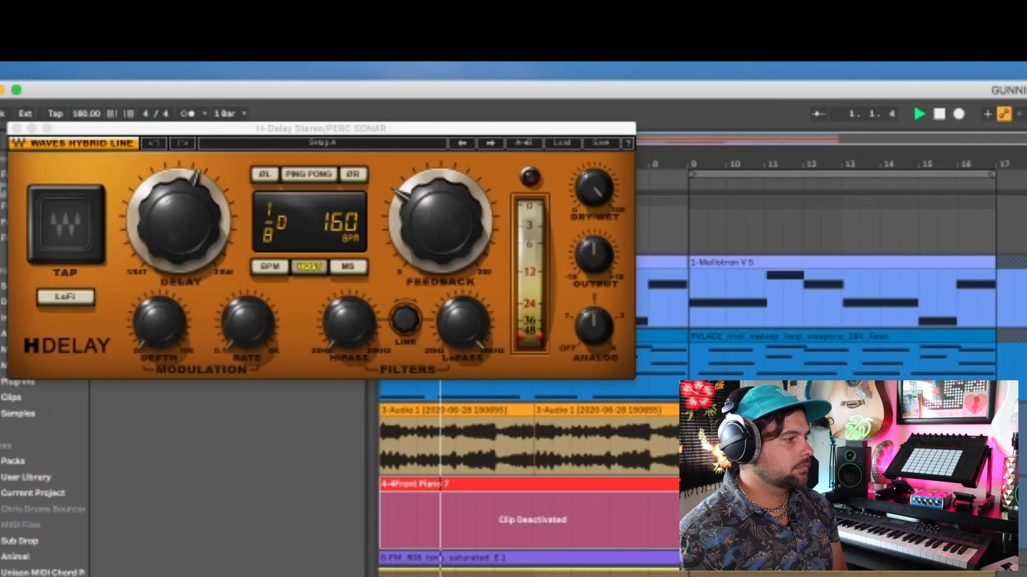
key("space")
key("space")
- Set the H-Delay's Dry/Wet to 51, raise its HiPass filter to about 170 Hz and adjust its Feedback
left_click_drag(585, 191, 573, 255)
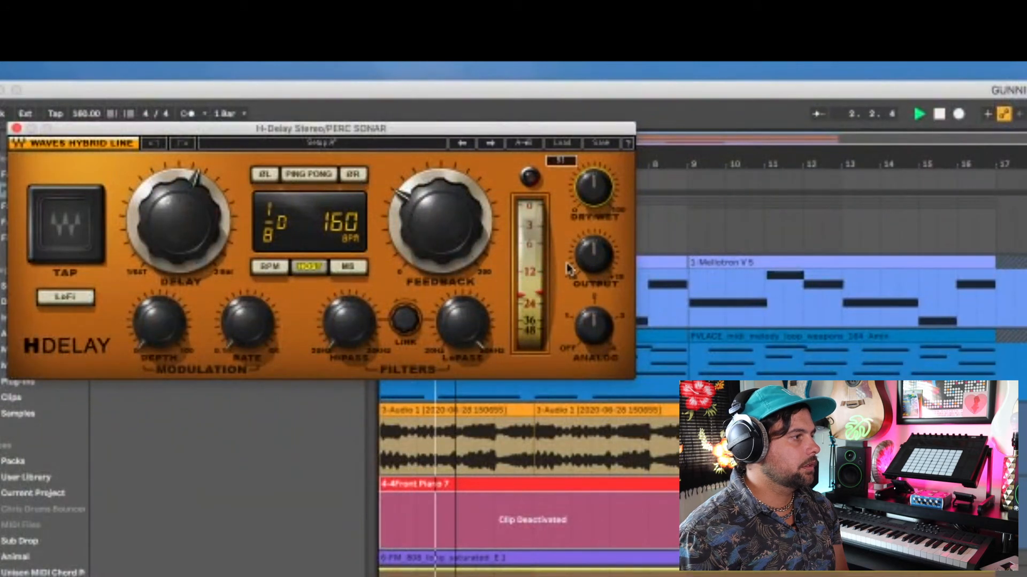
left_click_drag(356, 322, 335, 260)
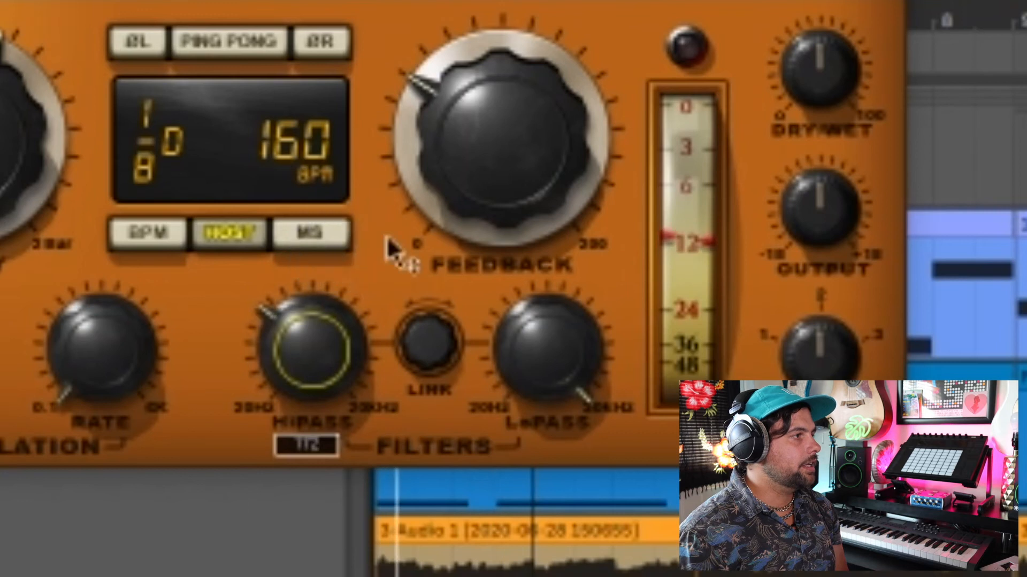
left_click_drag(489, 142, 481, 184)
left_click_drag(818, 103, 802, 104)
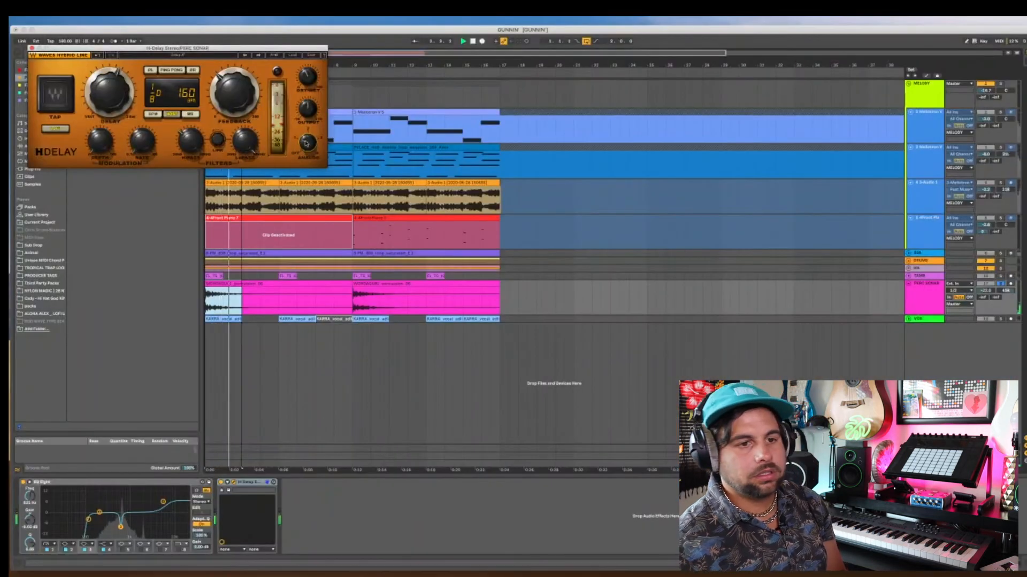
- Unsolo the PERC SONAR track, turn off the loop and close the H-Delay window while the full beat plays
left_click(1001, 285)
key("super+l")
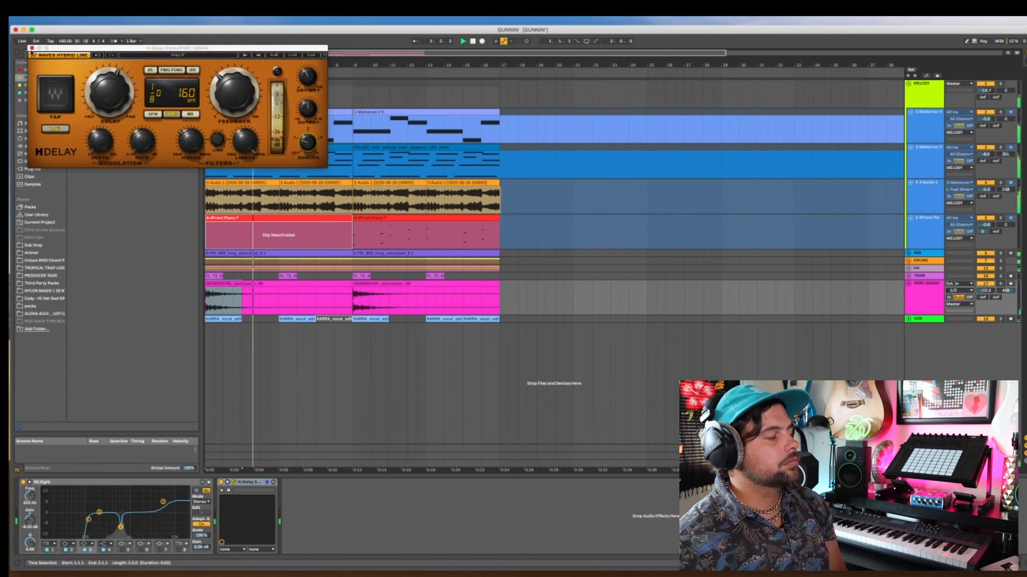
left_click(31, 47)
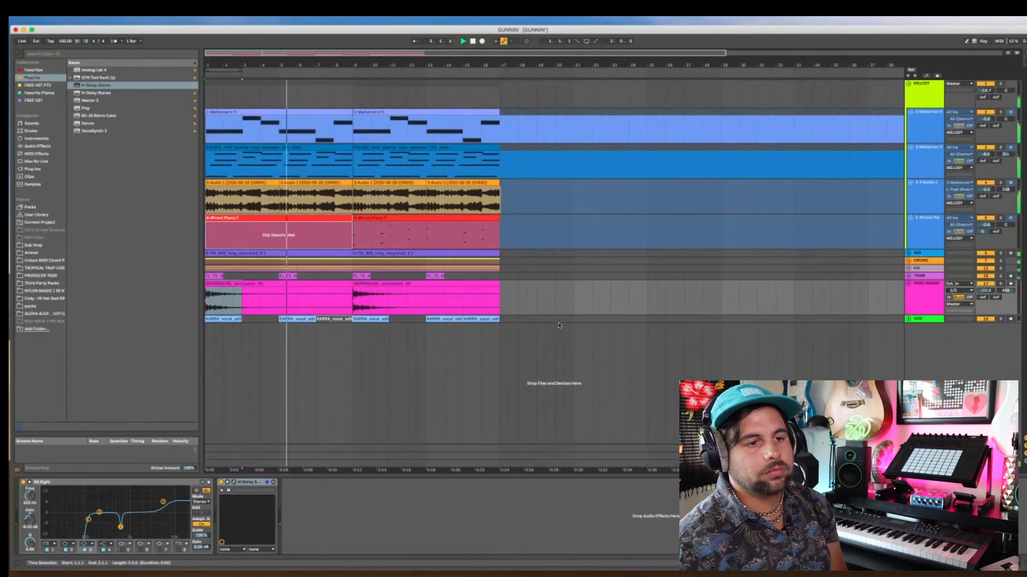
- Expand the VOX track and add an Auto Filter to it with the low-pass frequency at 2.42 kHz
left_click(908, 319)
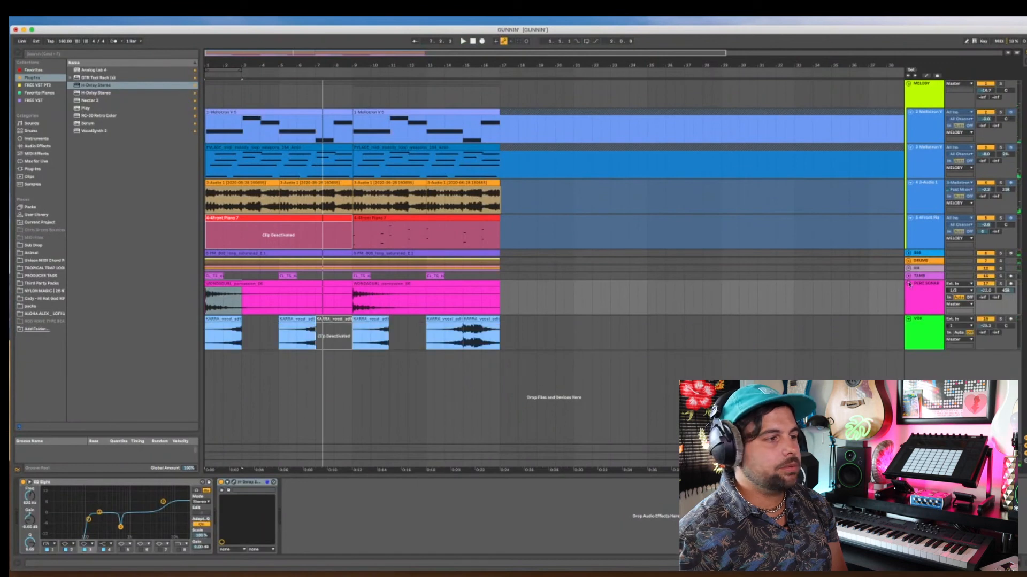
left_click(909, 284)
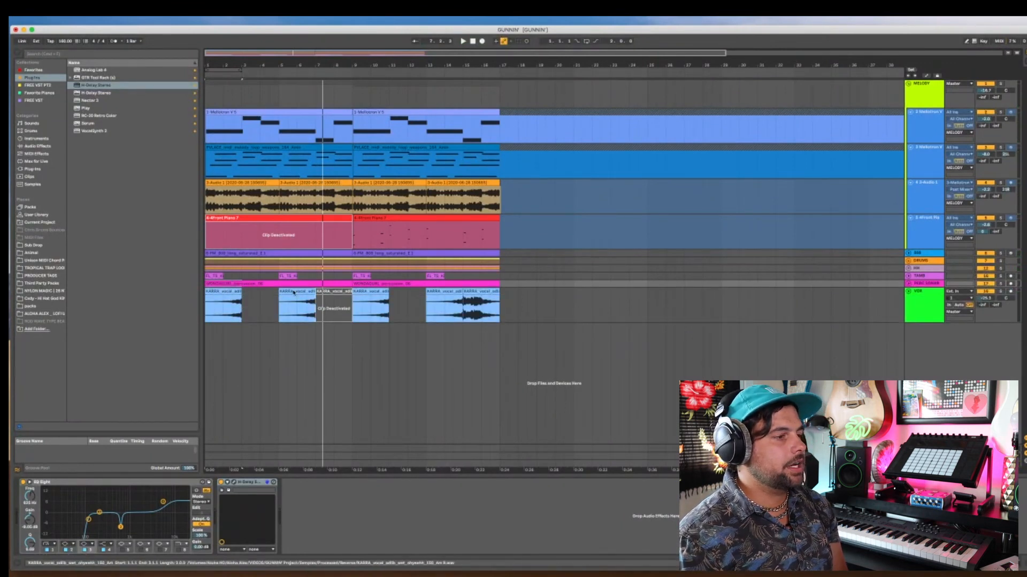
left_click(482, 295)
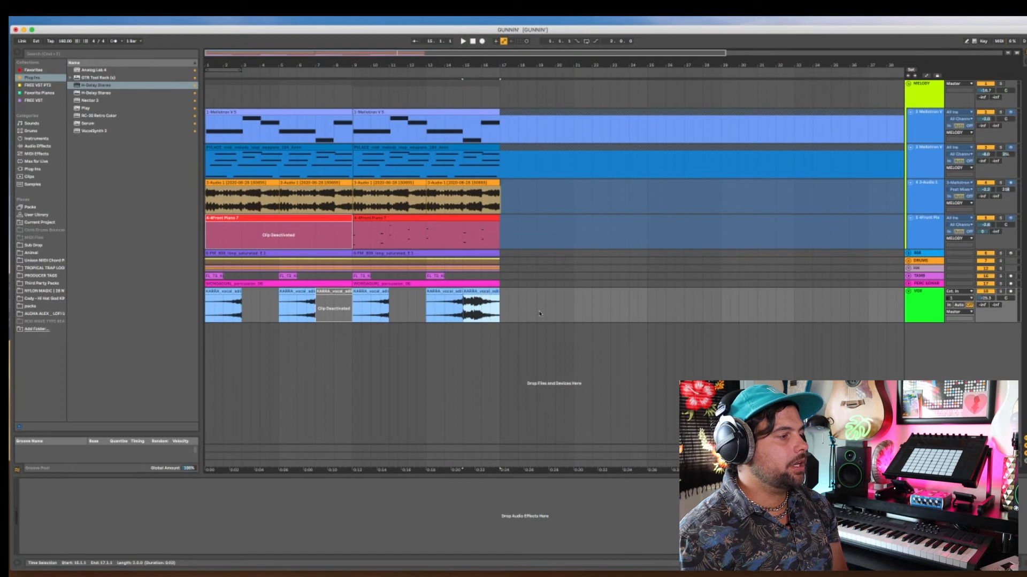
left_click(231, 296)
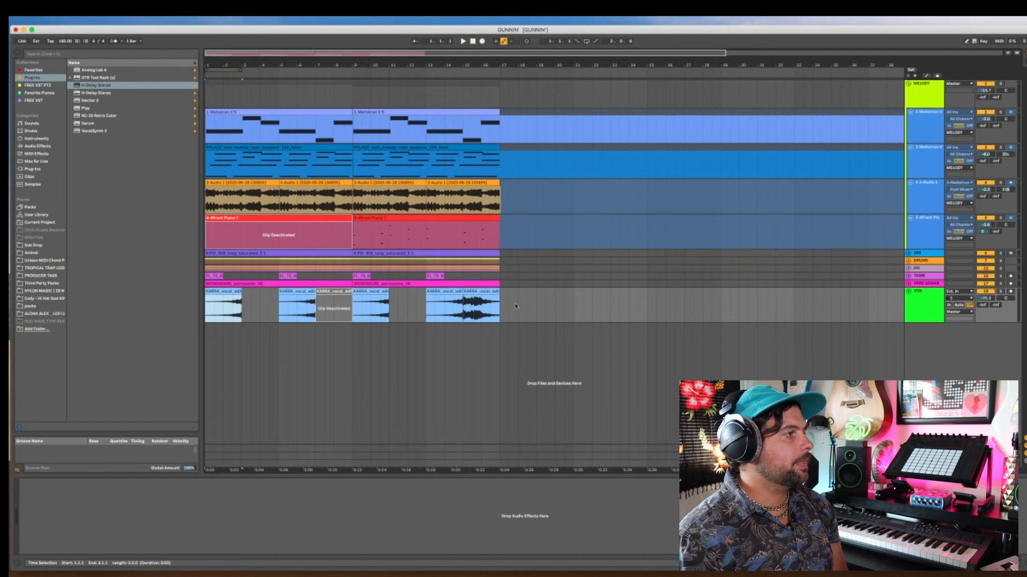
left_click(38, 71)
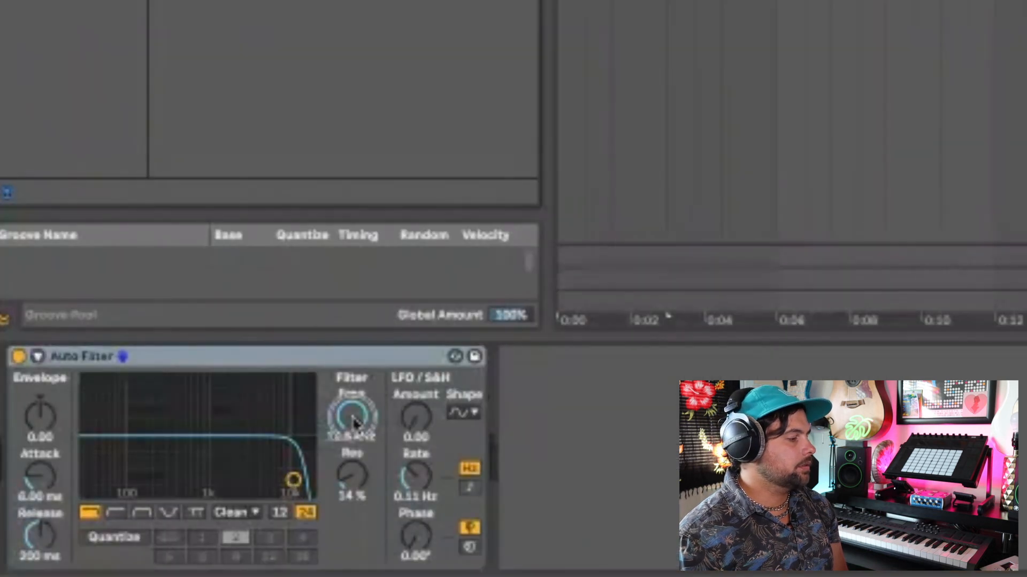
left_click_drag(111, 531, 92, 531)
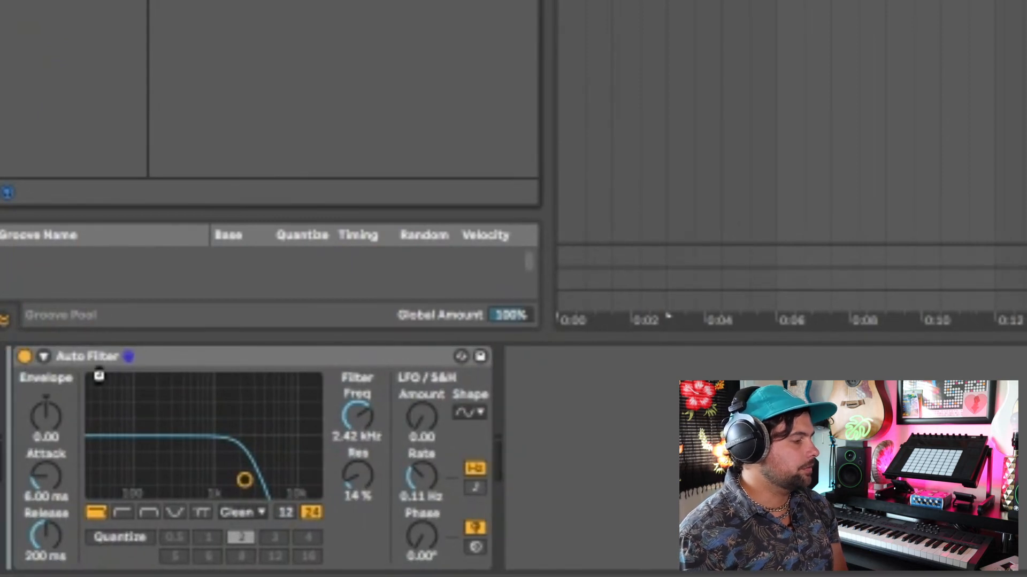
- Add an EQ Eight before the VOX Auto Filter with a low-cut on band 1 at about 110 Hz
key("Return")
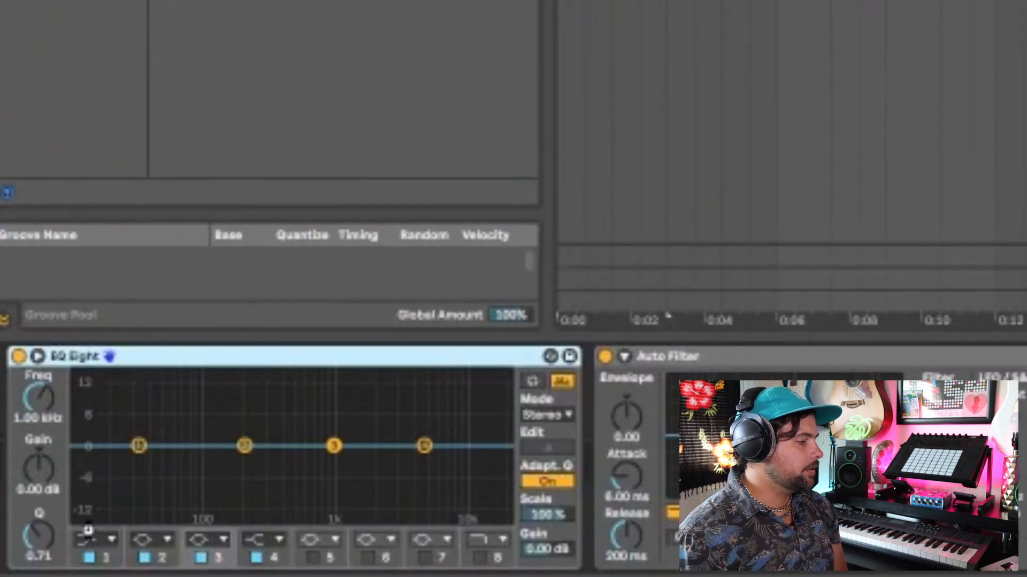
left_click(98, 540)
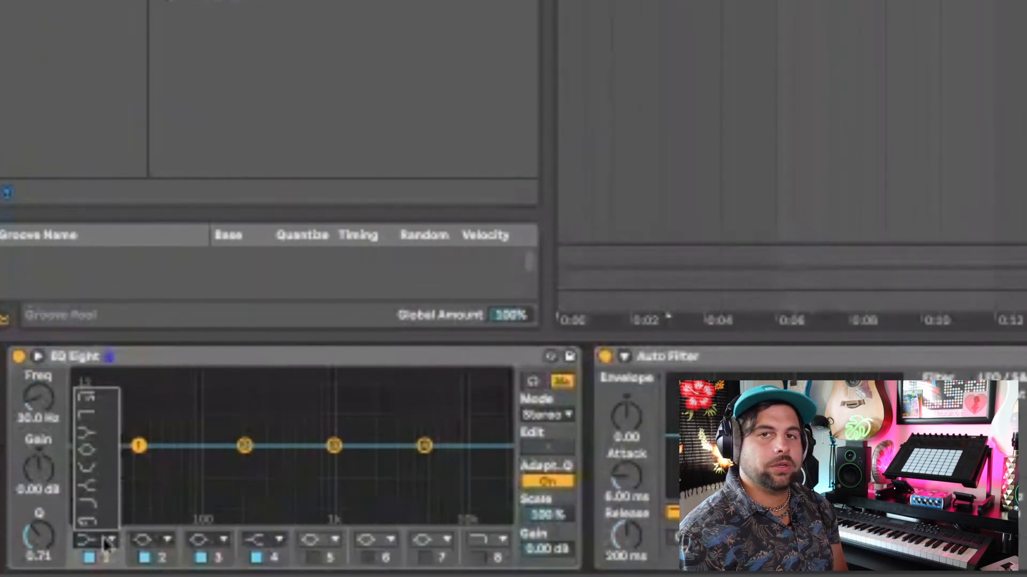
left_click(98, 401)
left_click_drag(138, 465, 184, 466)
key("space")
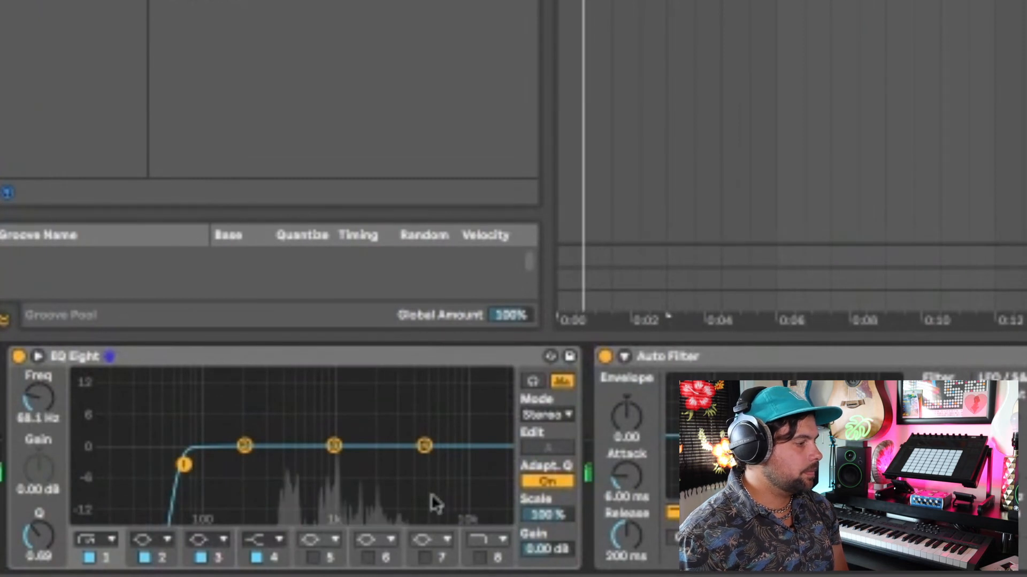
left_click_drag(192, 476, 242, 471)
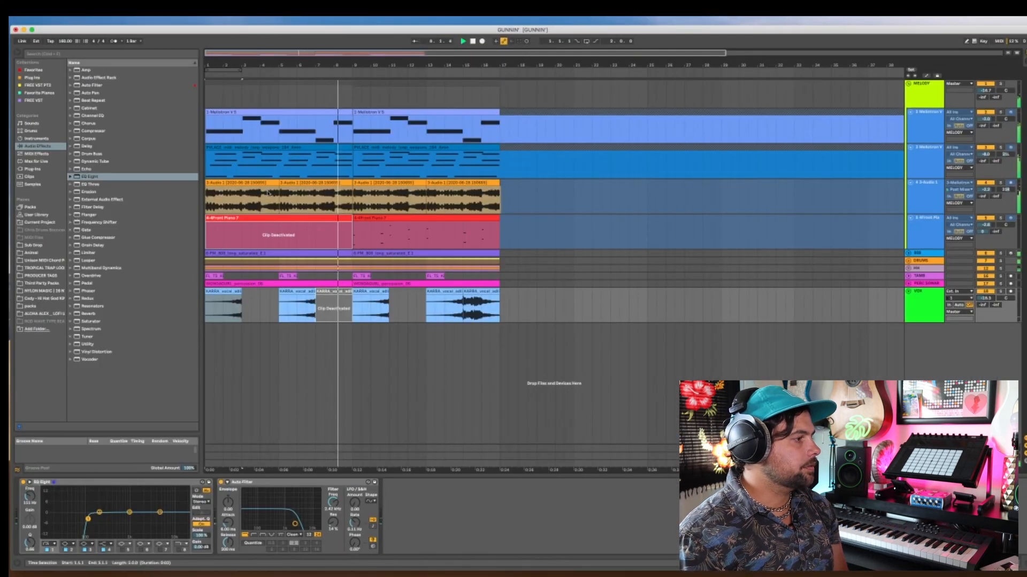
- Add a Reverb with a 4.98 s Decay Time and a Glue Compressor with about 6 dB of Makeup to the VOX track
left_click_drag(77, 314, 484, 507)
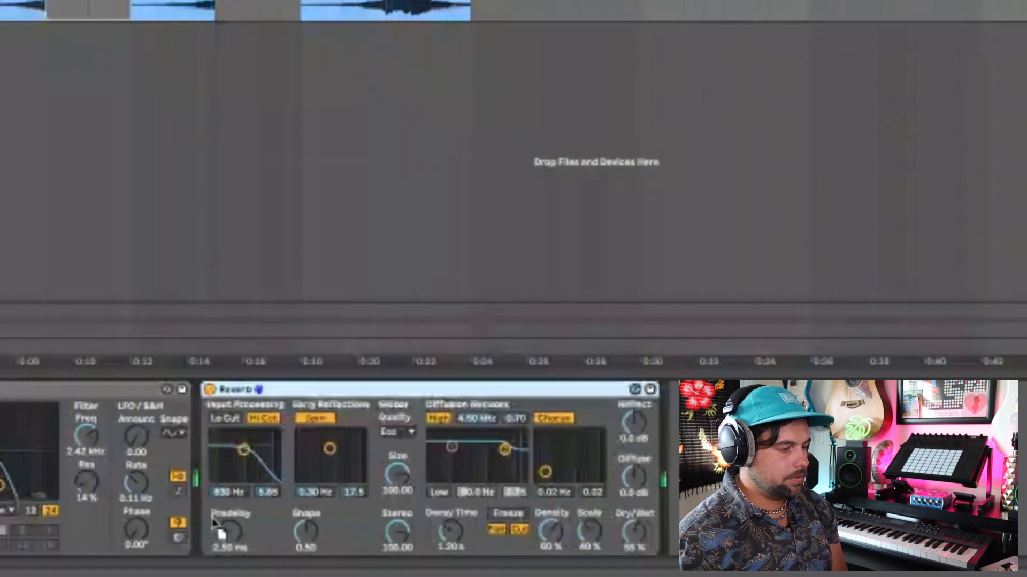
left_click_drag(450, 532, 450, 531)
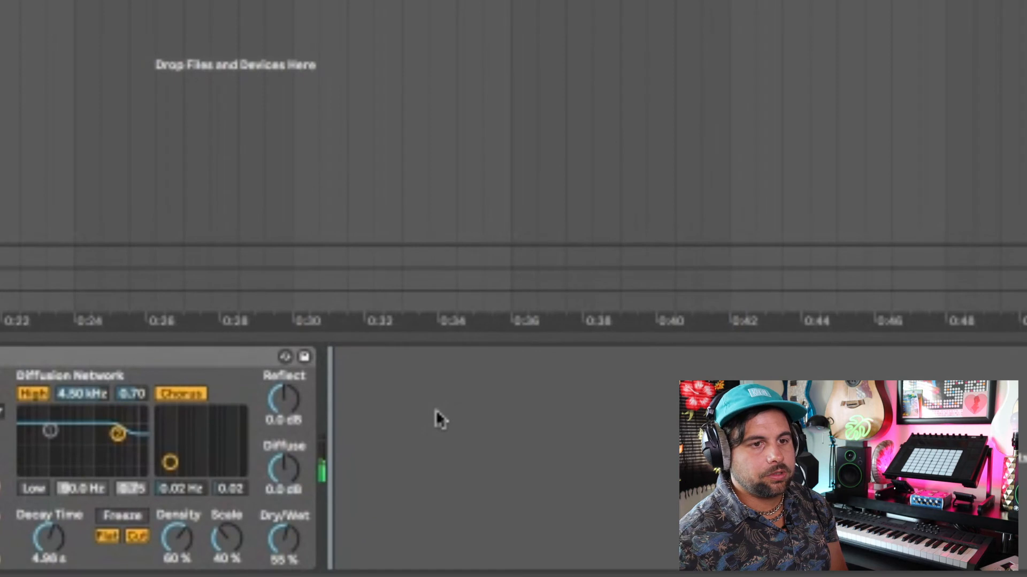
left_click_drag(435, 409, 435, 410)
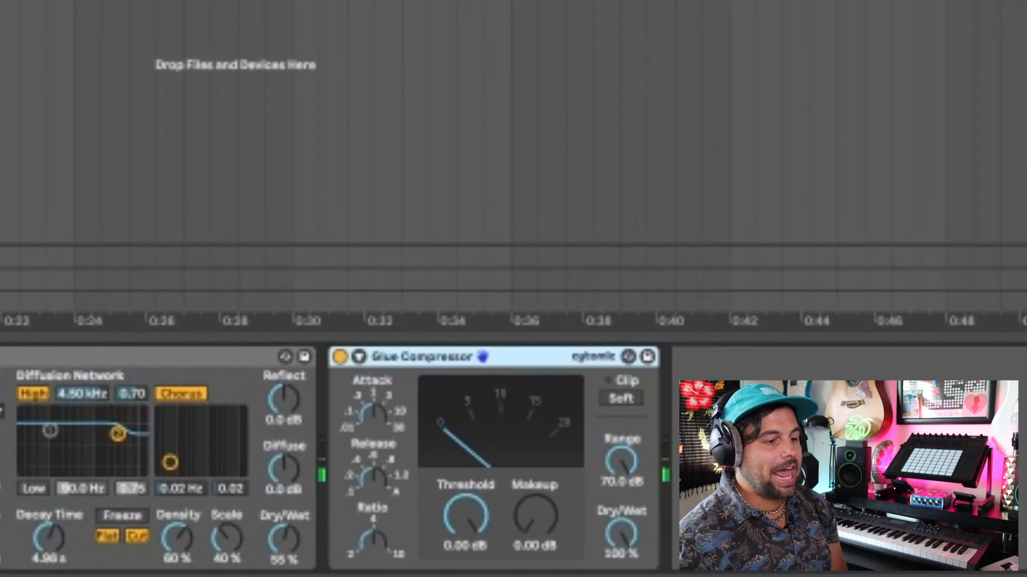
left_click_drag(521, 527, 529, 529)
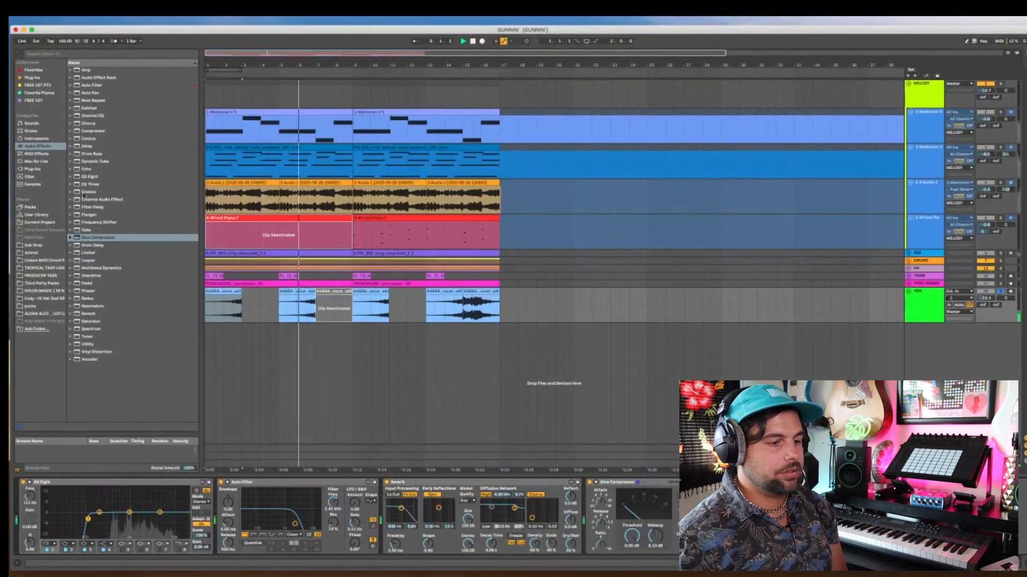
- Add a second EQ Eight at the end of the VOX chain with a low-cut on band 1
left_click(88, 177)
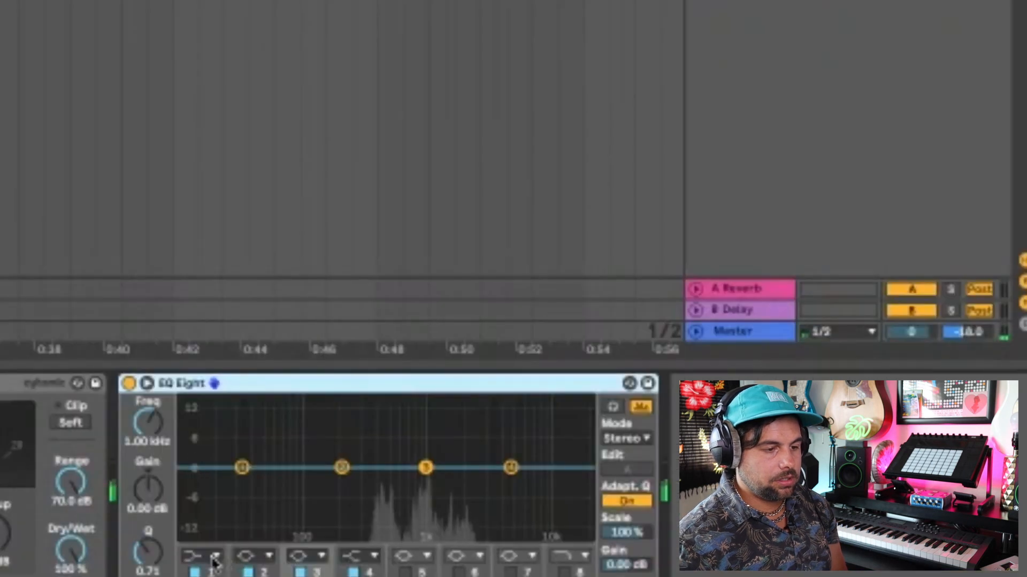
left_click(203, 555)
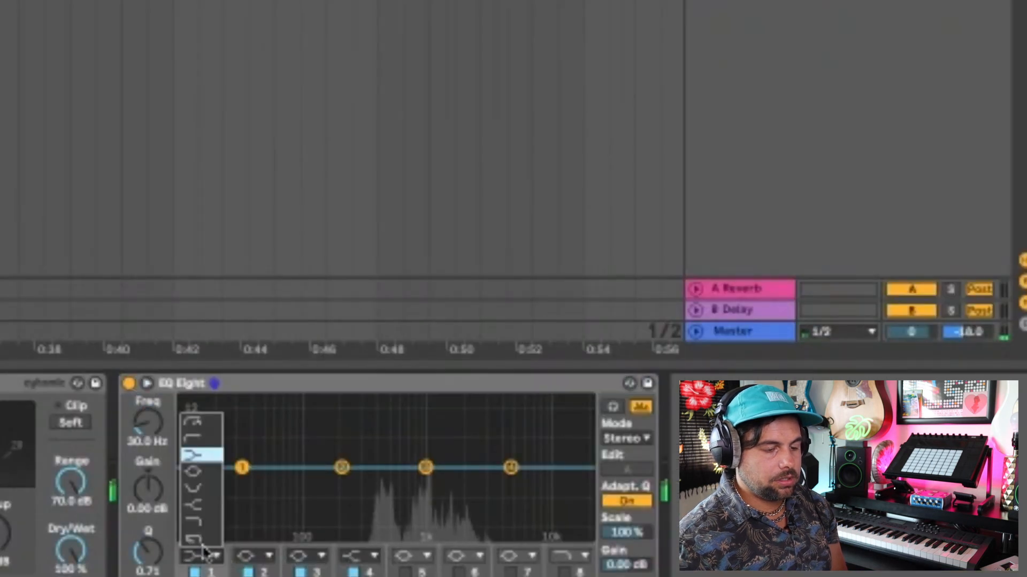
left_click(196, 435)
left_click_drag(249, 493, 342, 486)
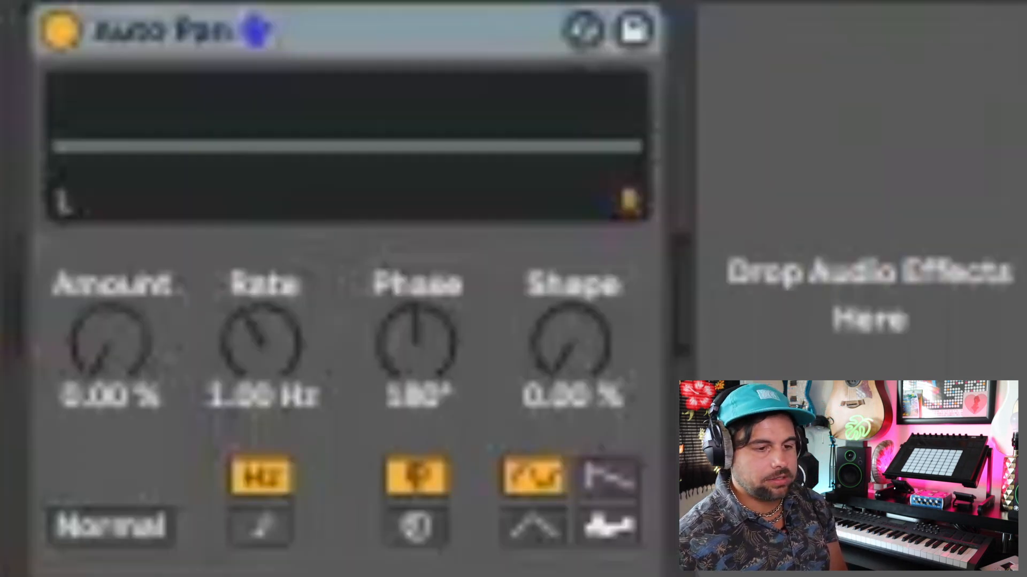
- Adjust the Amount of the VOX track's Auto Pan, set its Rate to 0.05 Hz and restart playback
mouse_move(107, 360)
left_mouse_down()
mouse_move(111, 344)
mouse_move(112, 364)
left_mouse_up()
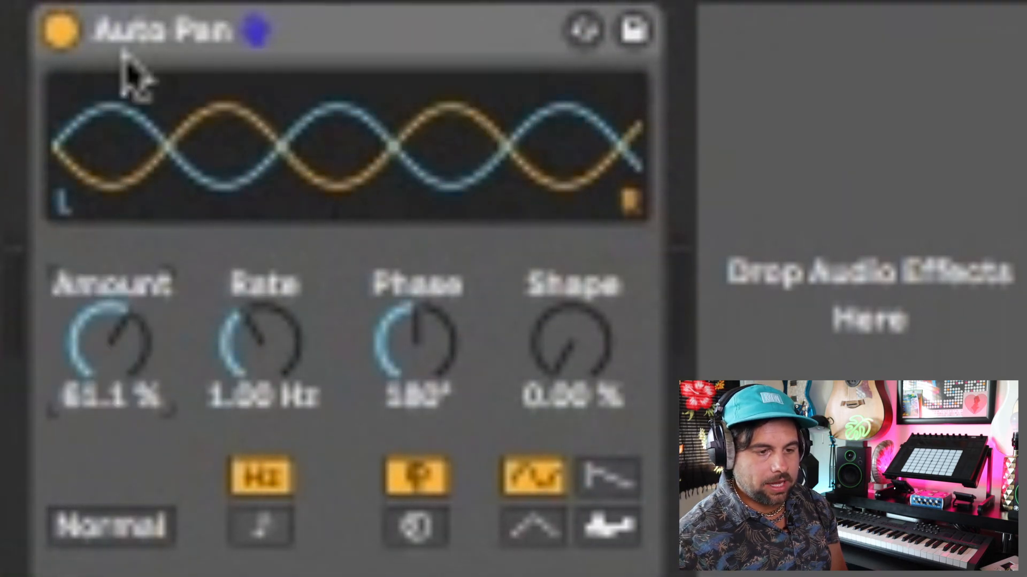
mouse_move(257, 344)
left_mouse_down()
mouse_move(230, 358)
mouse_move(257, 344)
left_mouse_up()
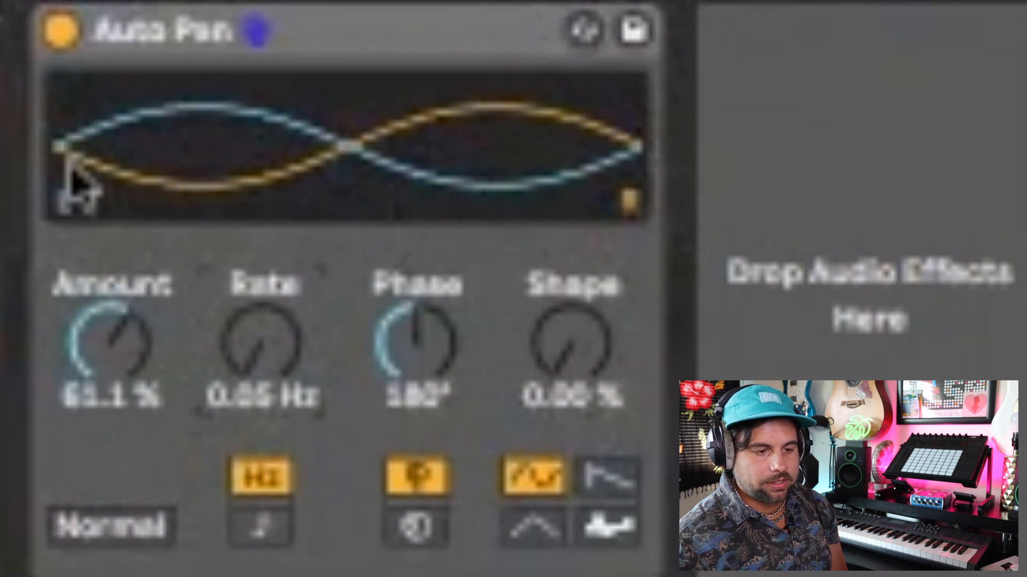
left_click_drag(123, 321, 119, 348)
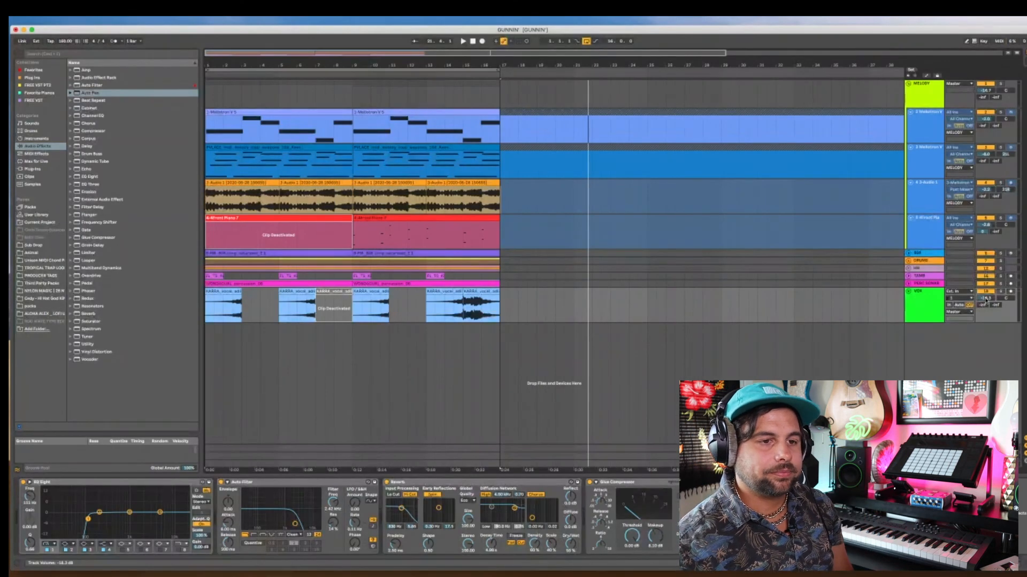
key("space")
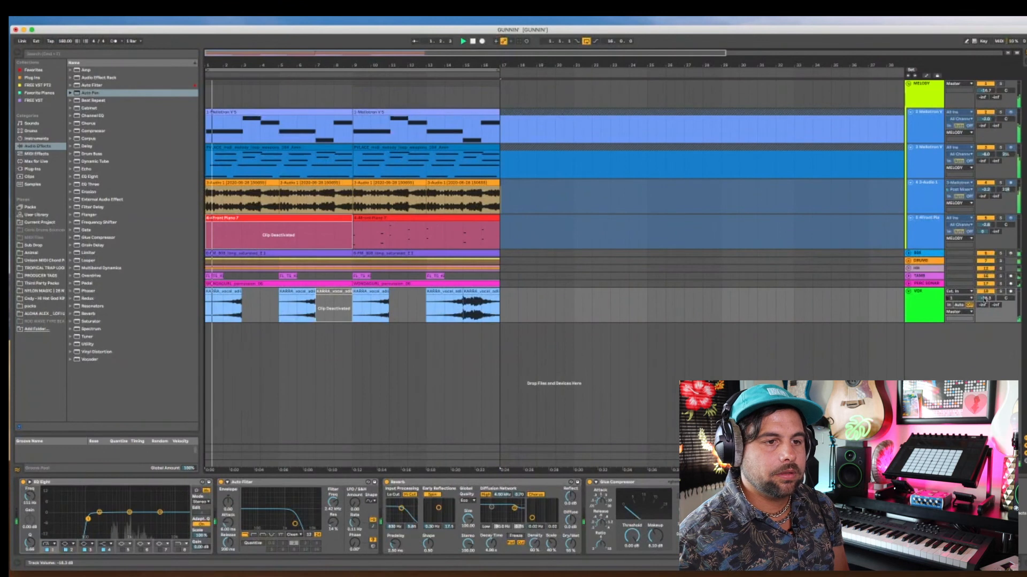
- Expand the PERC SONAR track and add an Auto Pan after its H-Delay
left_click(907, 284)
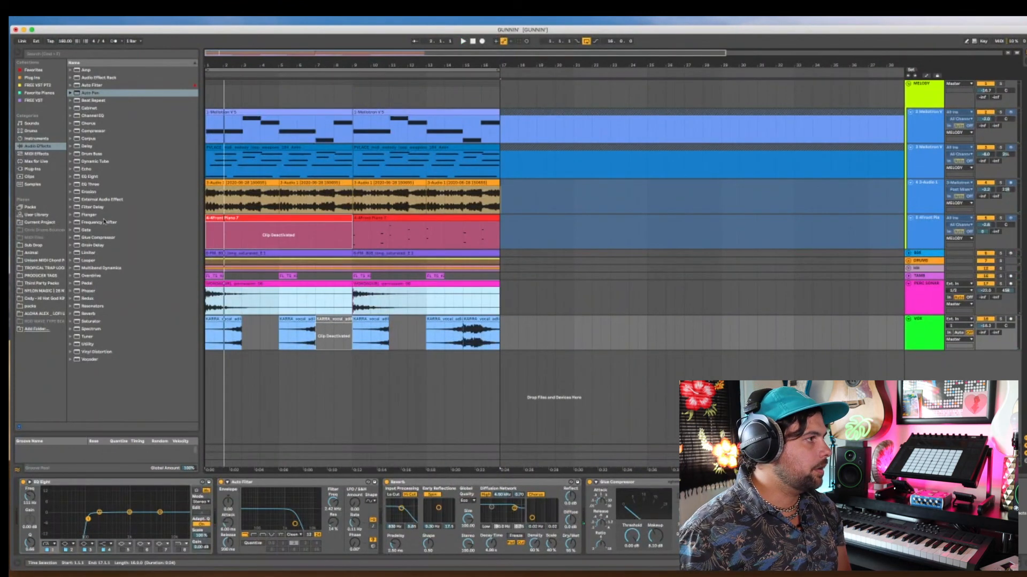
left_click_drag(77, 94, 262, 294)
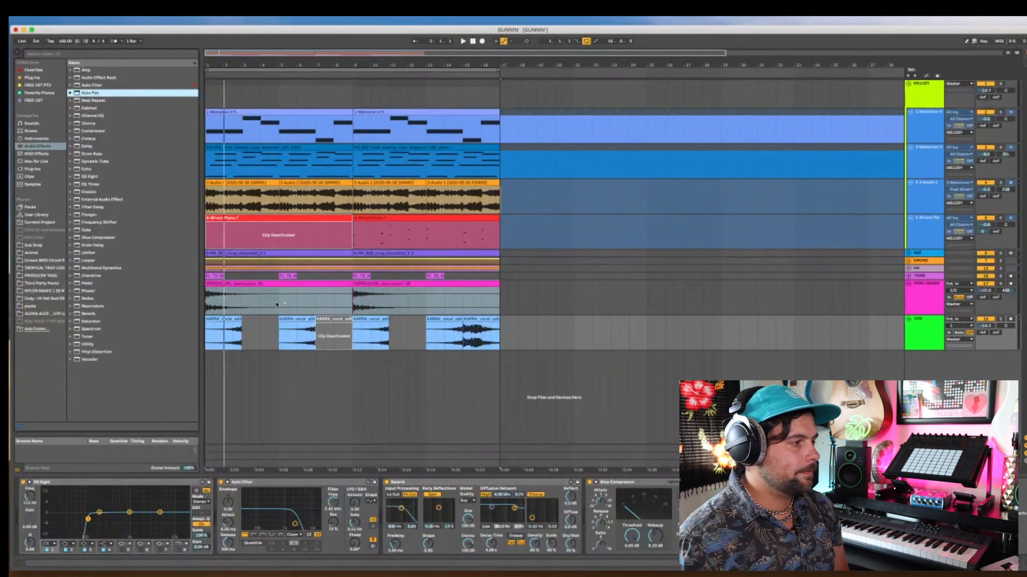
left_click_drag(276, 305, 277, 305)
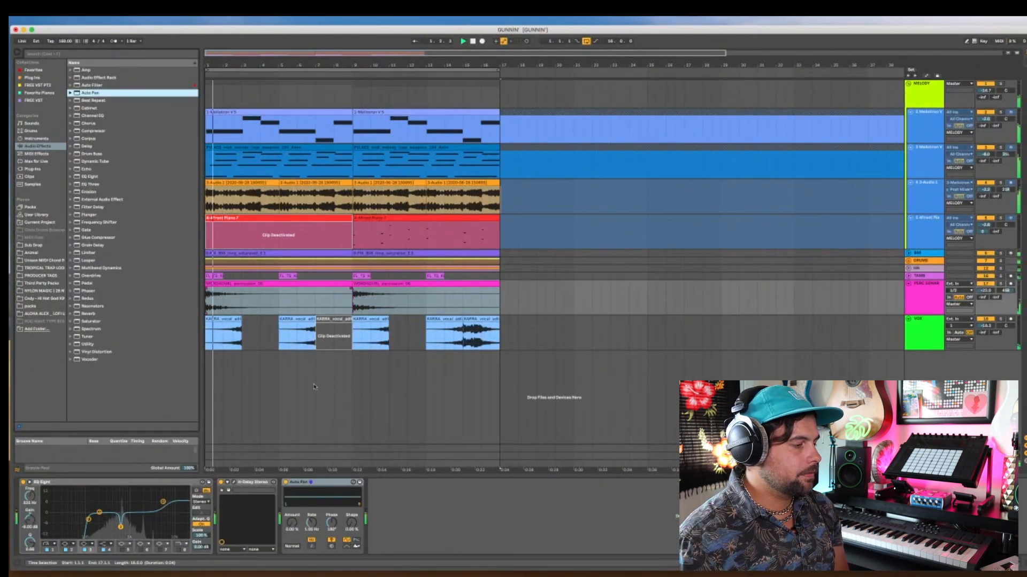
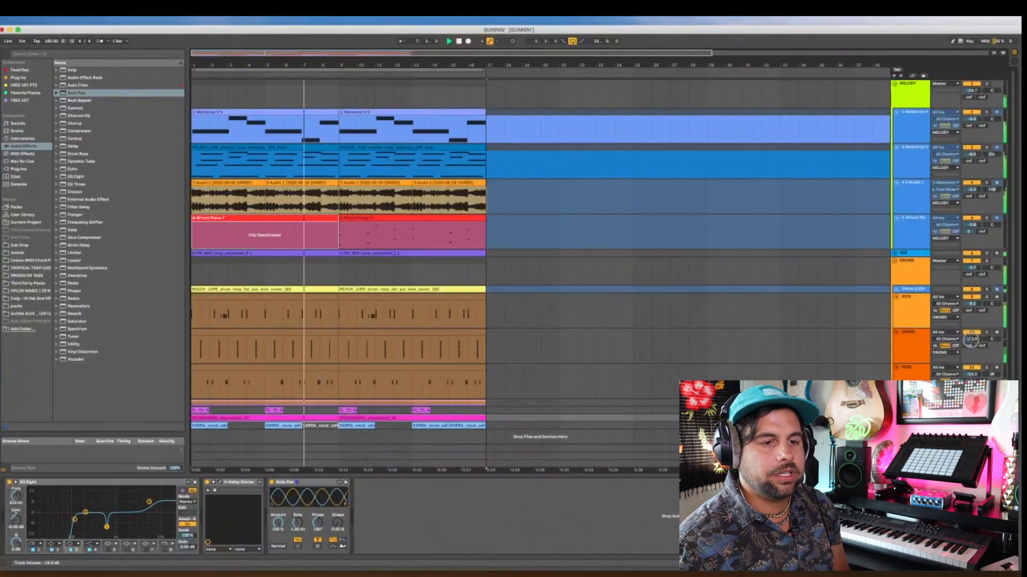
- Lower the SNARE track's volume slightly and replay the beat from the start
left_click_drag(970, 340, 971, 341)
key("space")
key("space")
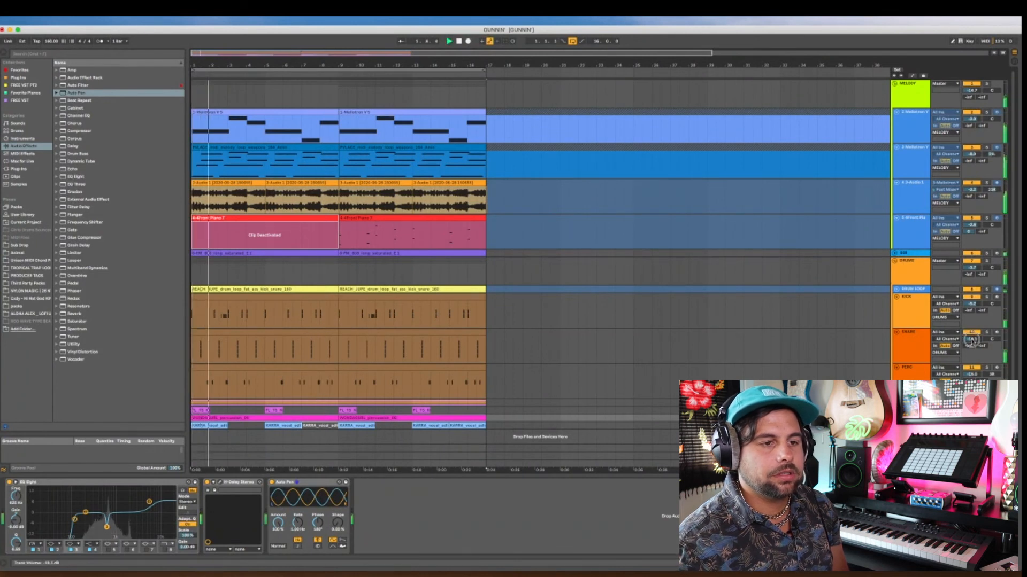
- Fold the KICK, SNARE and PERC tracks and collapse the DRUMS group
left_click(897, 297)
left_click(896, 304)
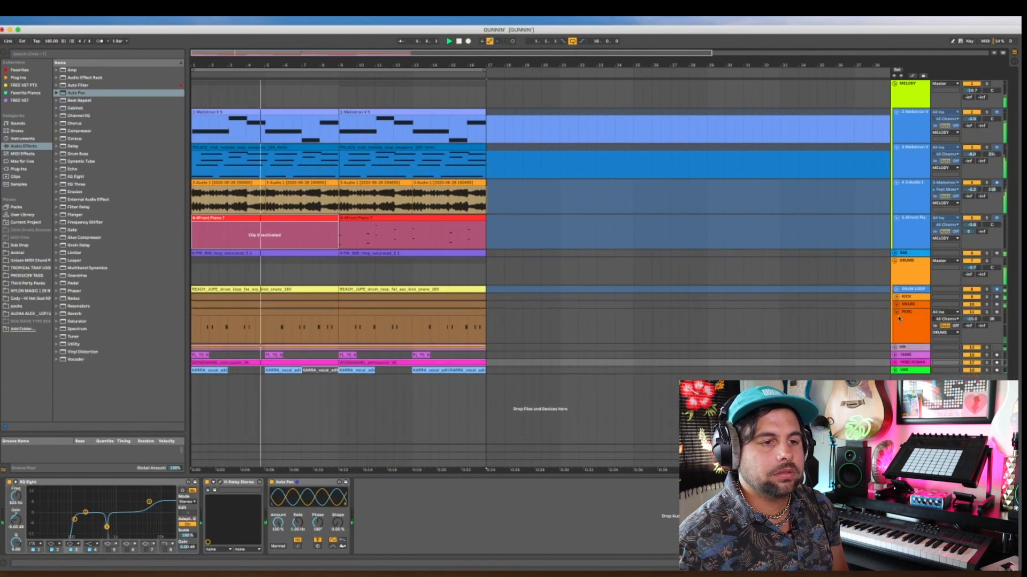
left_click(896, 313)
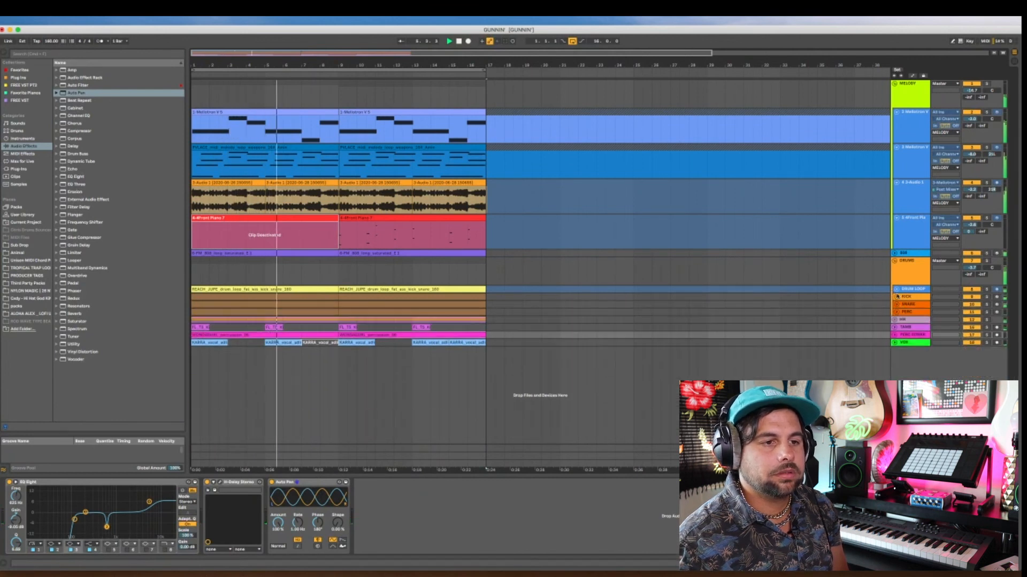
left_click(895, 261)
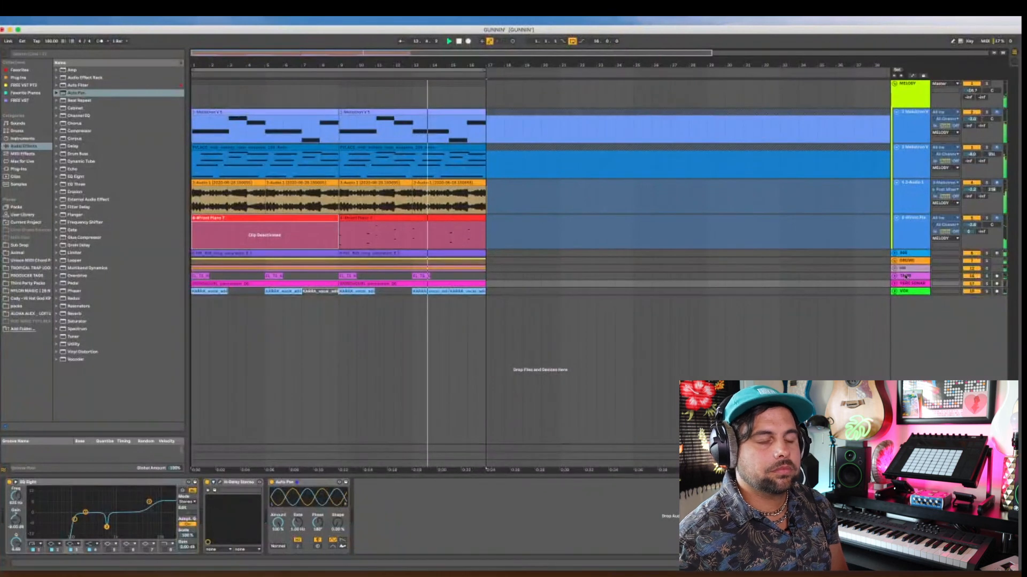
- Reopen the DRUMS group and add a Glue Compressor with 10.0 dB of Makeup to the KICK track
left_click(895, 261)
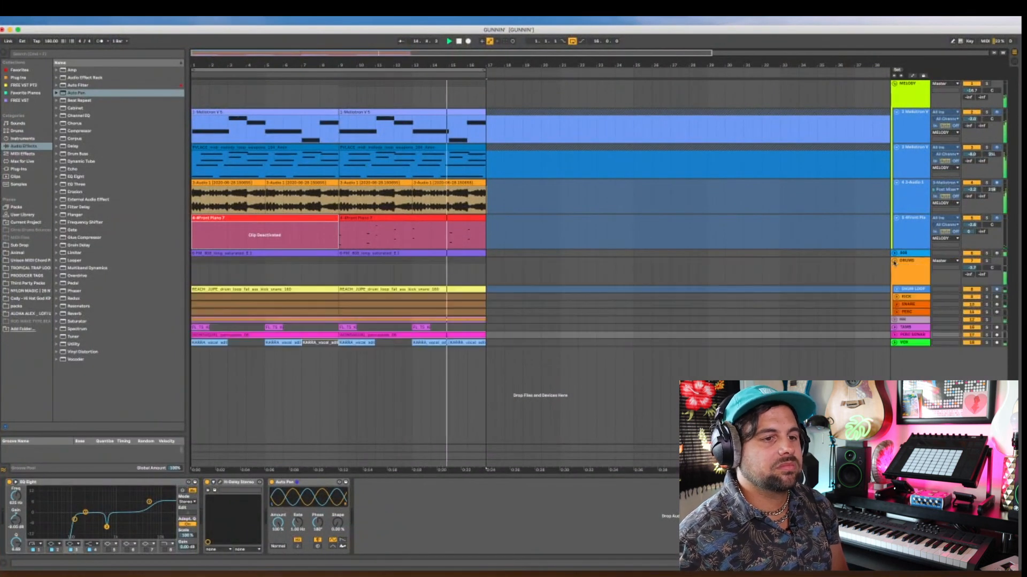
left_click(897, 298)
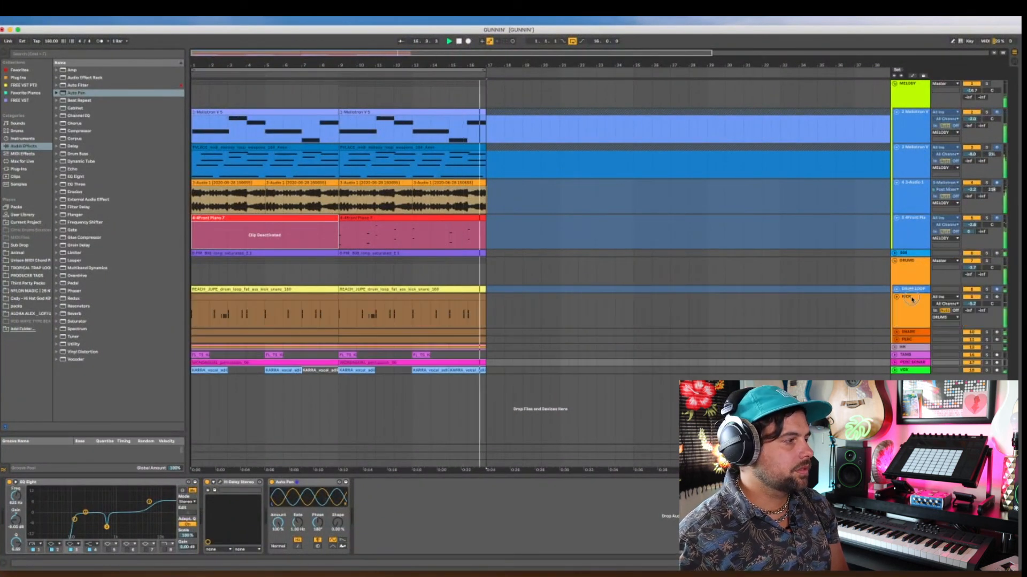
left_click(912, 300)
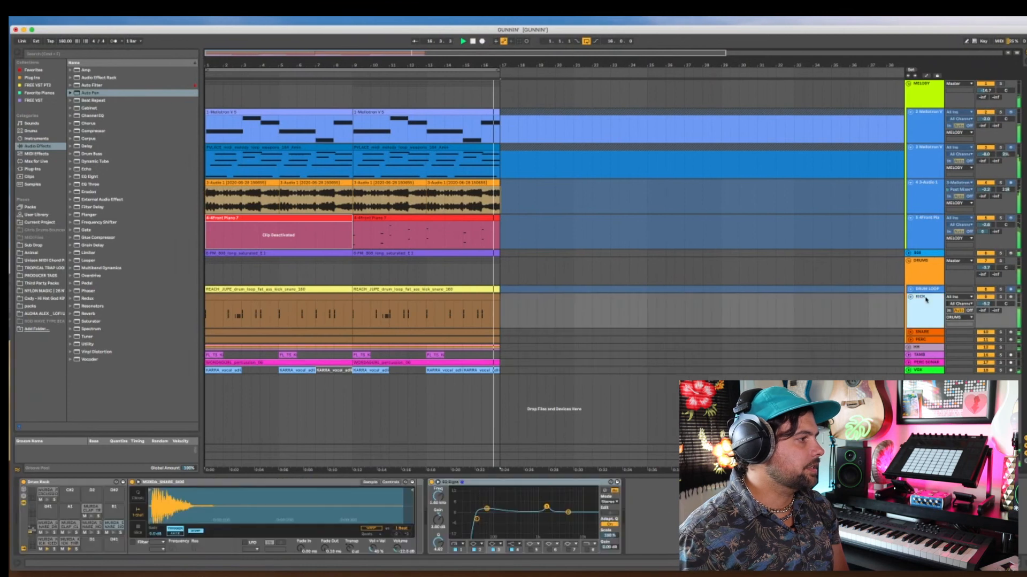
left_click(74, 238)
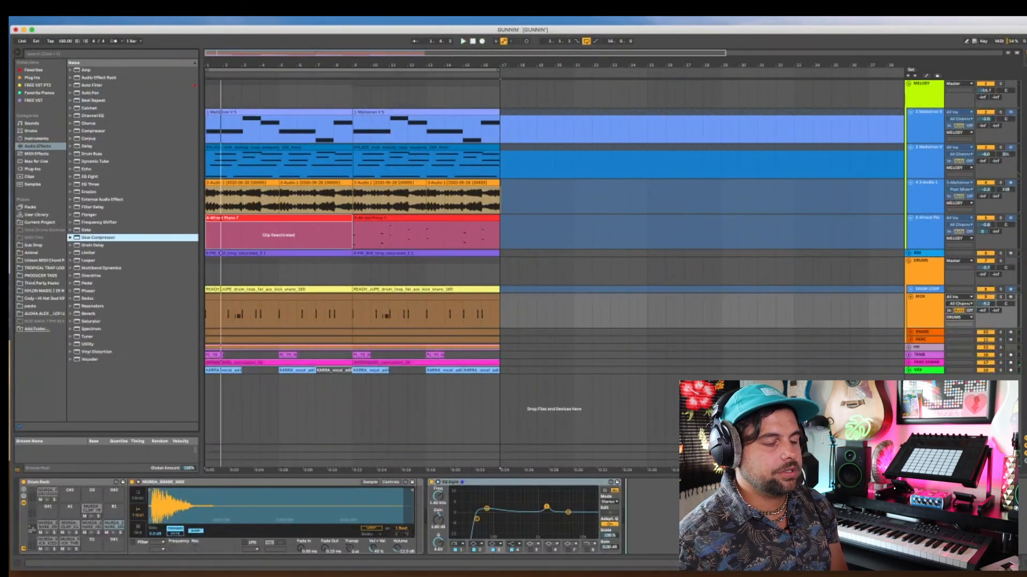
key("Return")
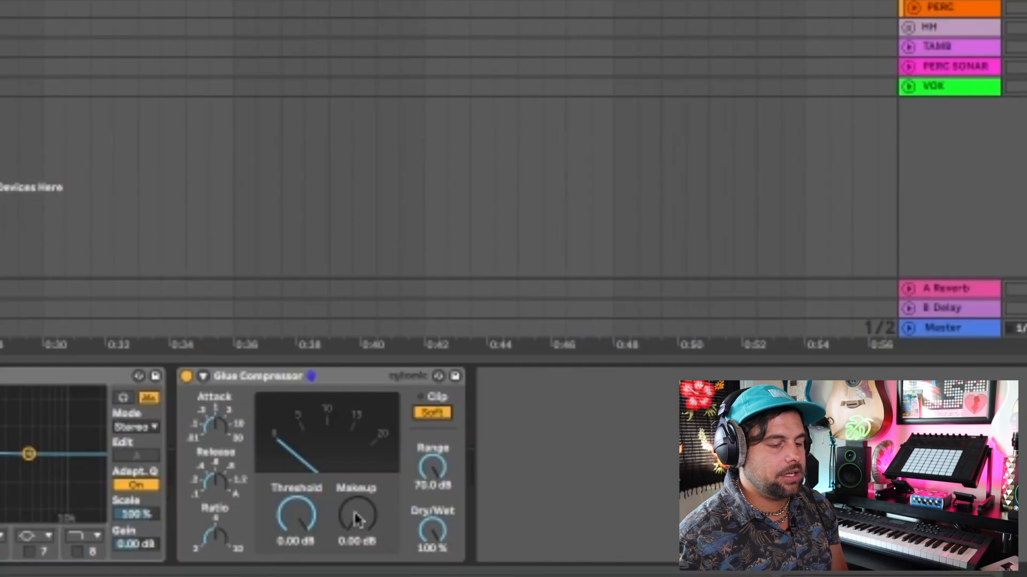
left_click_drag(694, 537, 695, 537)
left_click_drag(357, 519, 359, 519)
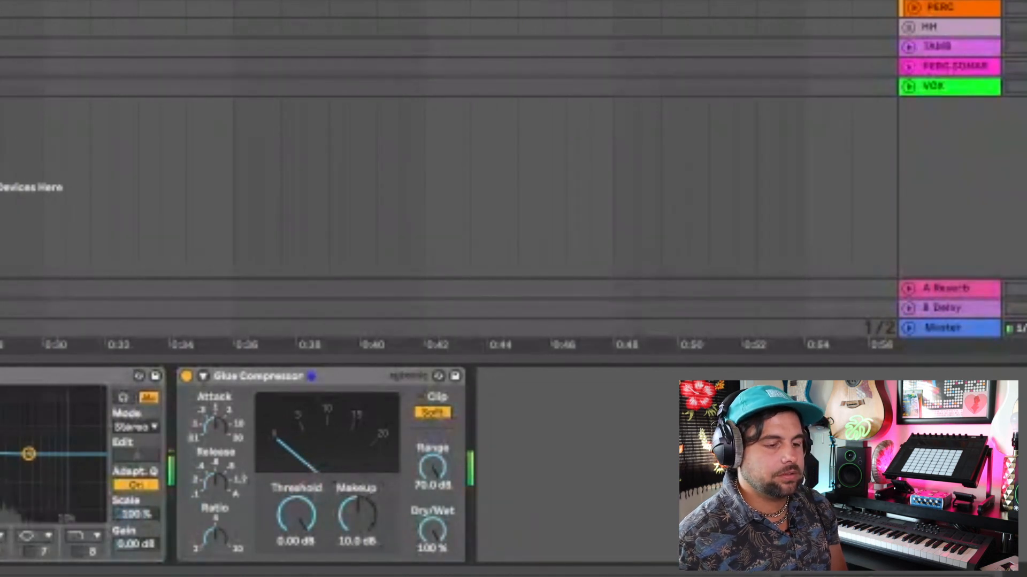
- Add a Utility after the KICK track's Glue Compressor with its Gain at -8.33 dB
left_click(388, 409)
left_click(549, 427)
left_click_drag(556, 420, 583, 443)
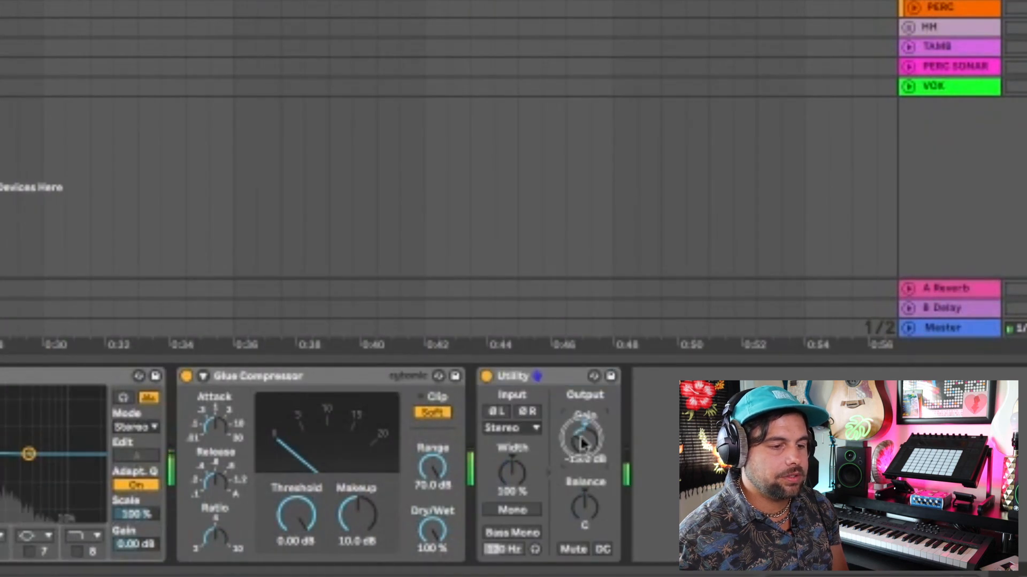
left_click_drag(583, 442, 582, 443)
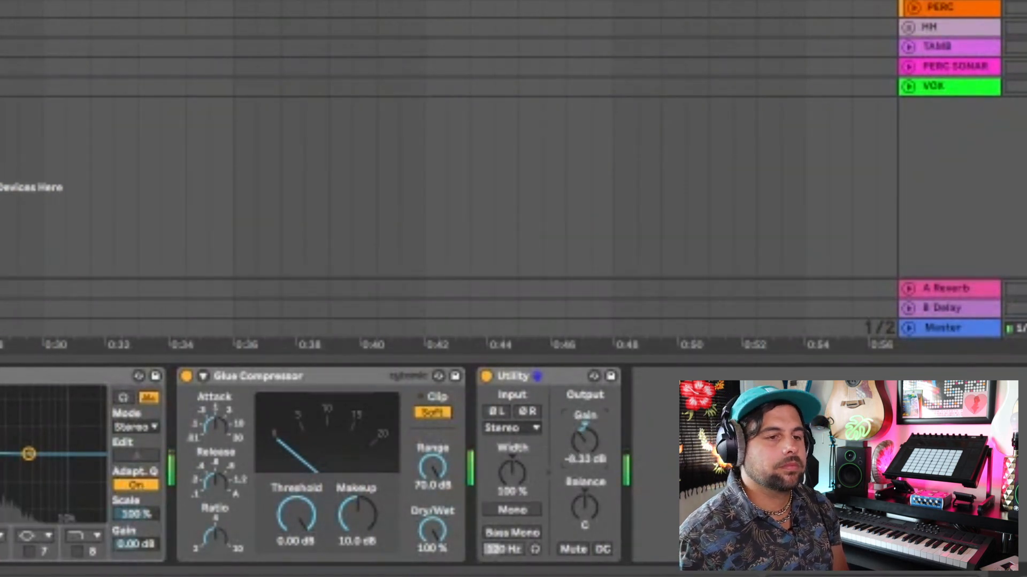
- Collapse the DRUMS and MELODY groups and turn off Mono on the Master track's Utility
scroll(449, 139, "down", 3)
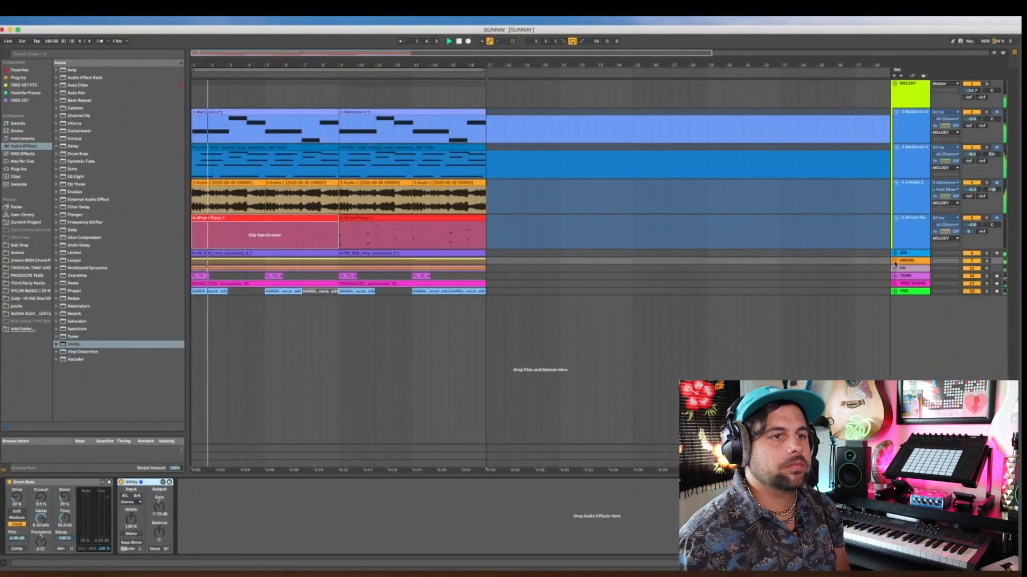
left_click(894, 83)
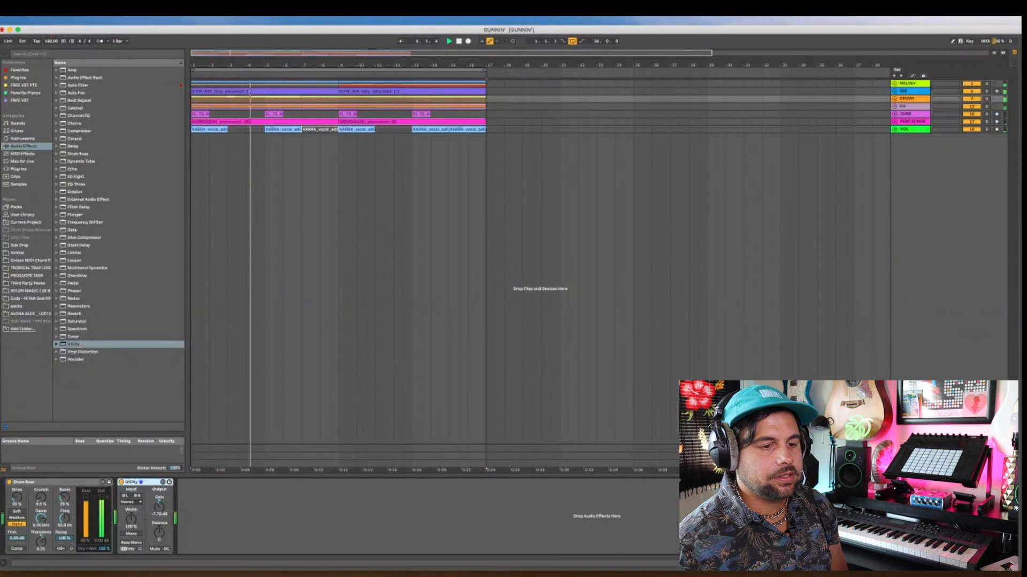
left_click(909, 463)
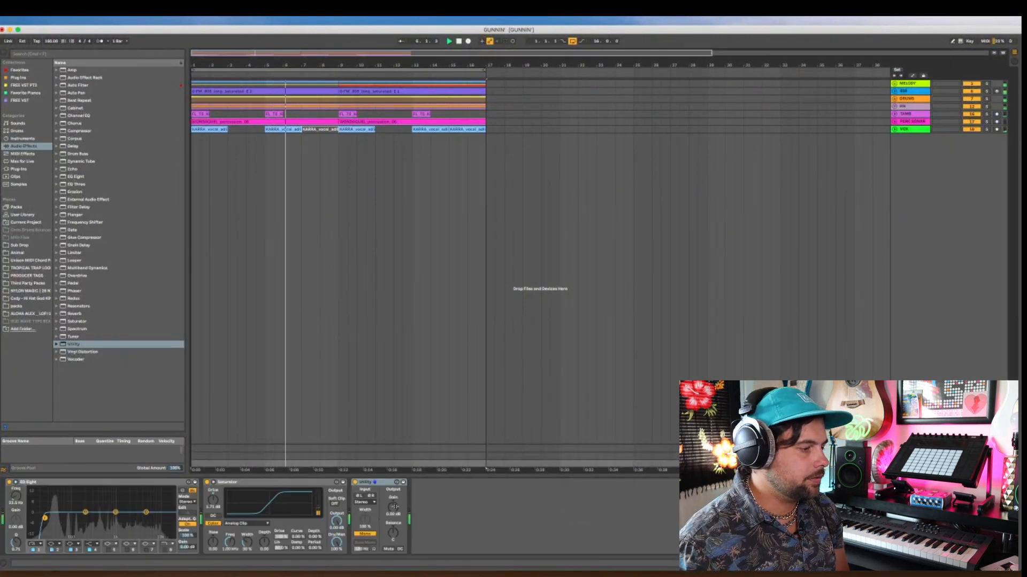
left_click(365, 534)
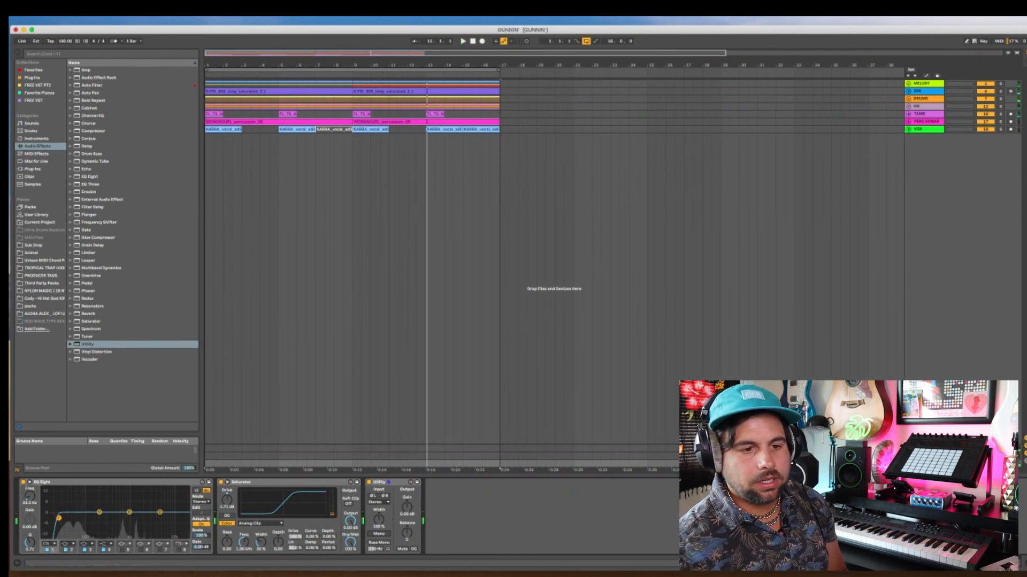
- In Session View, play the beat and gradually raise the Master volume from near silence to check the mix balance
key("Tab")
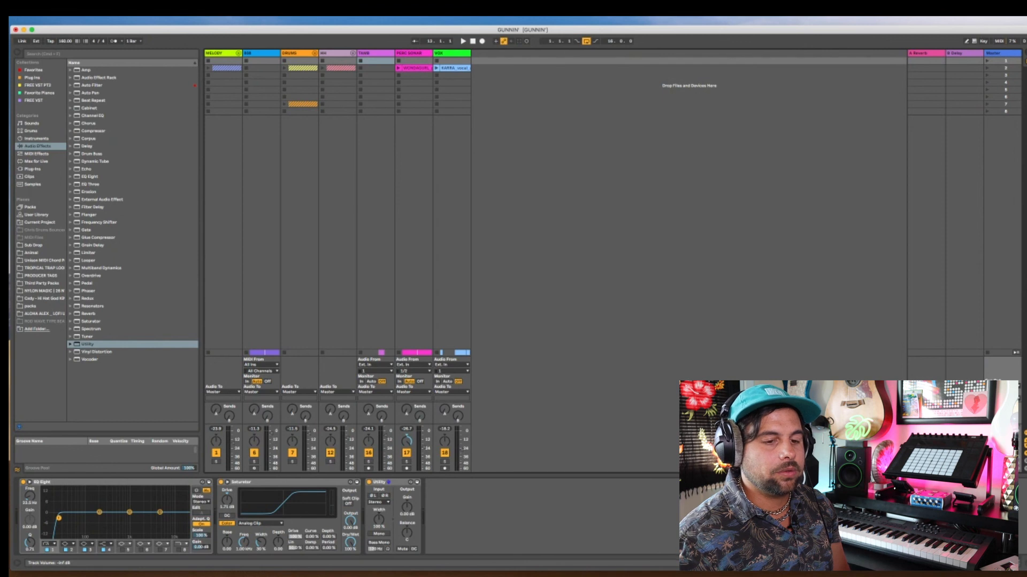
key("space")
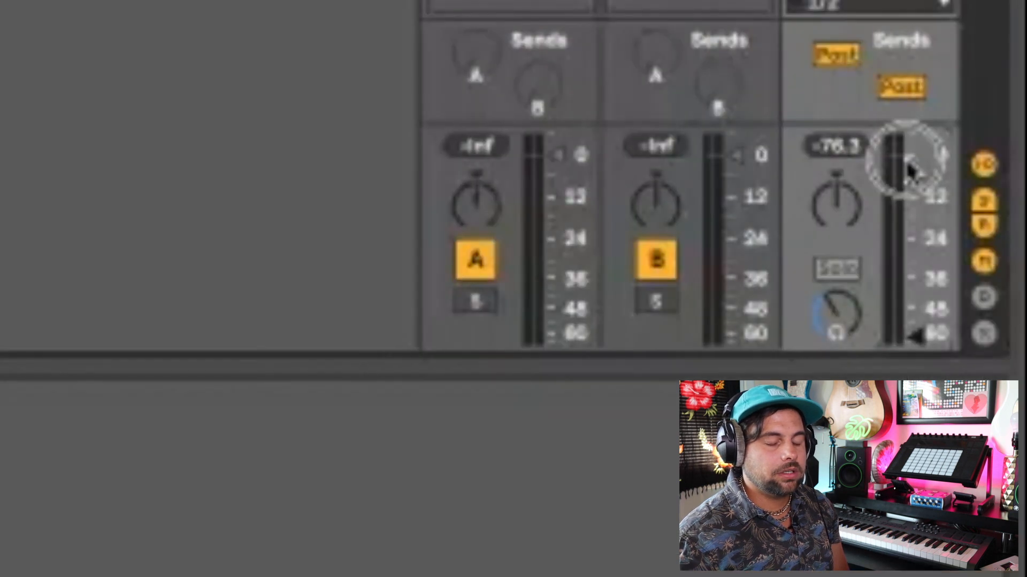
left_click_drag(1011, 432, 1012, 431)
left_click_drag(906, 161, 909, 165)
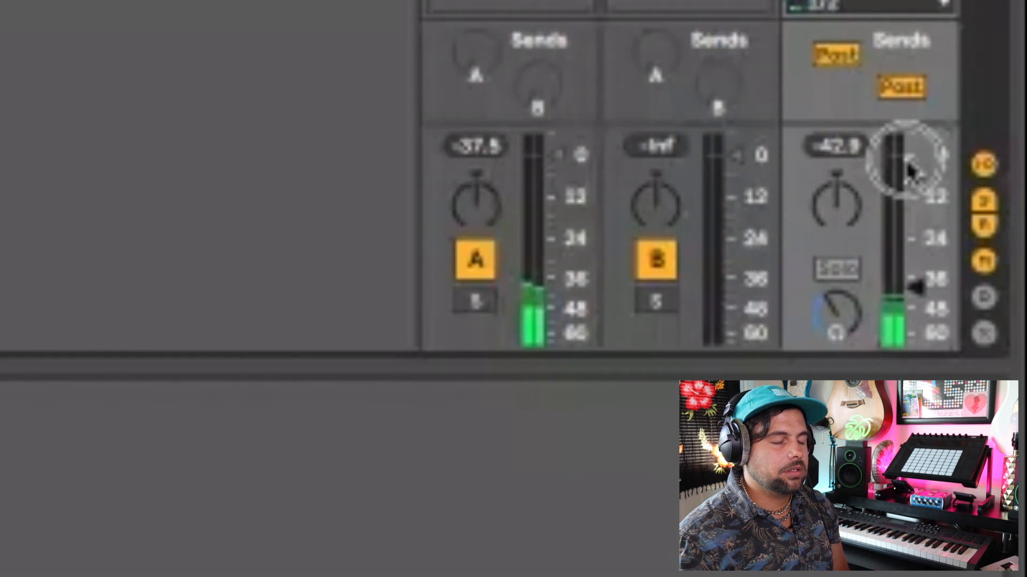
left_click_drag(908, 164, 908, 163)
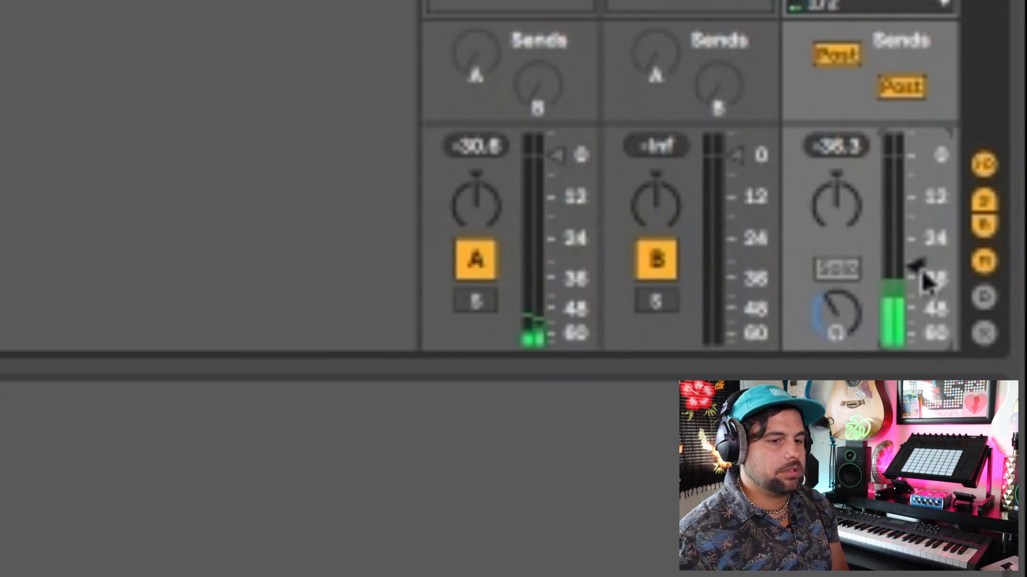
left_click_drag(909, 267, 915, 230)
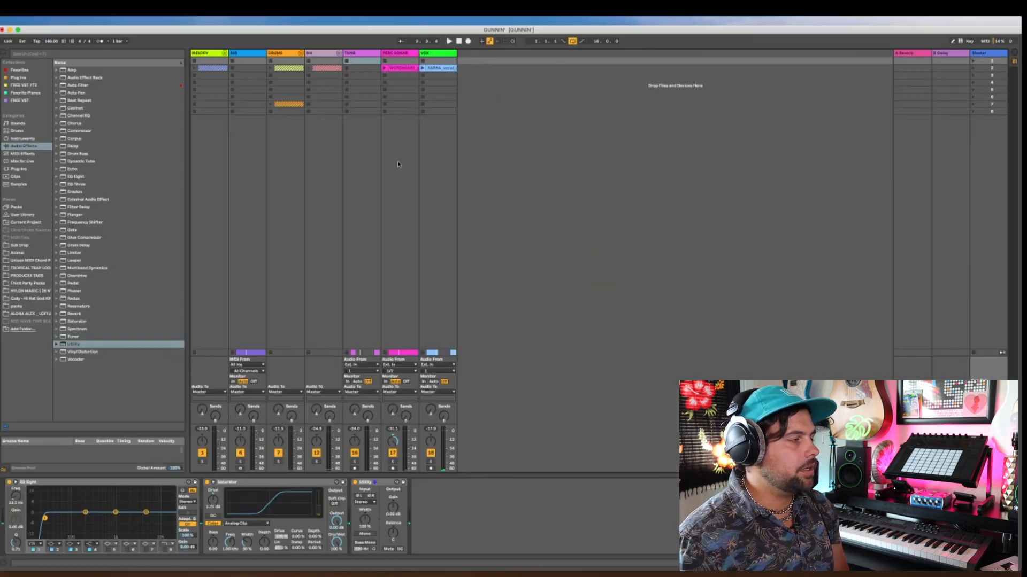
- Return to Arrangement View and unfold the Master track
key("Tab")
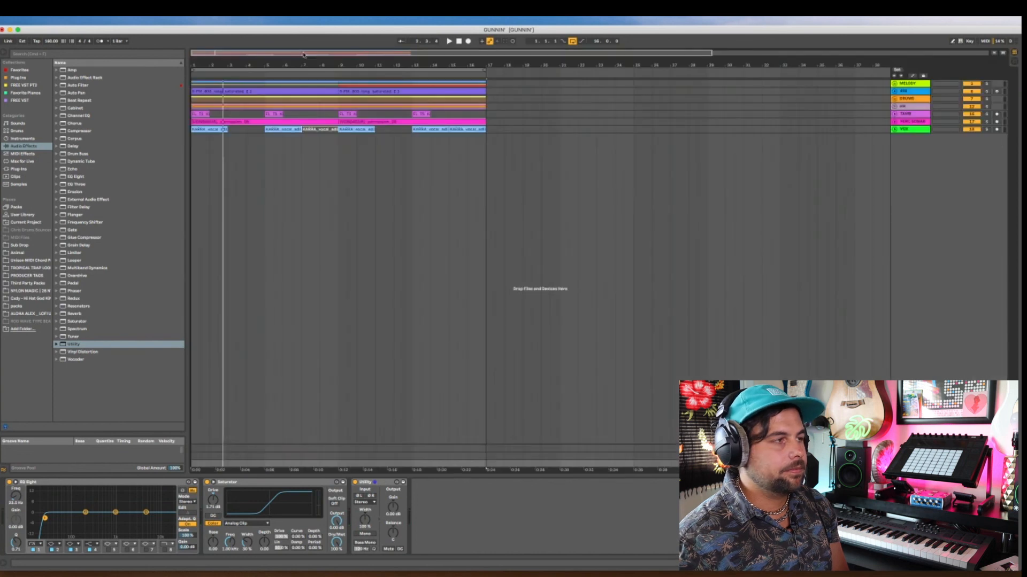
key("Tab")
key("Tab")
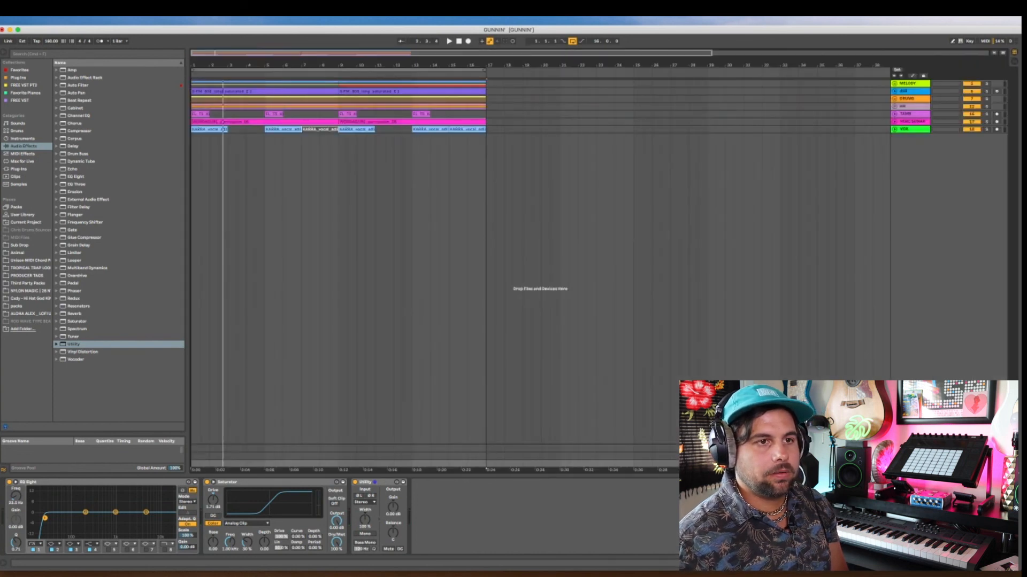
key("u")
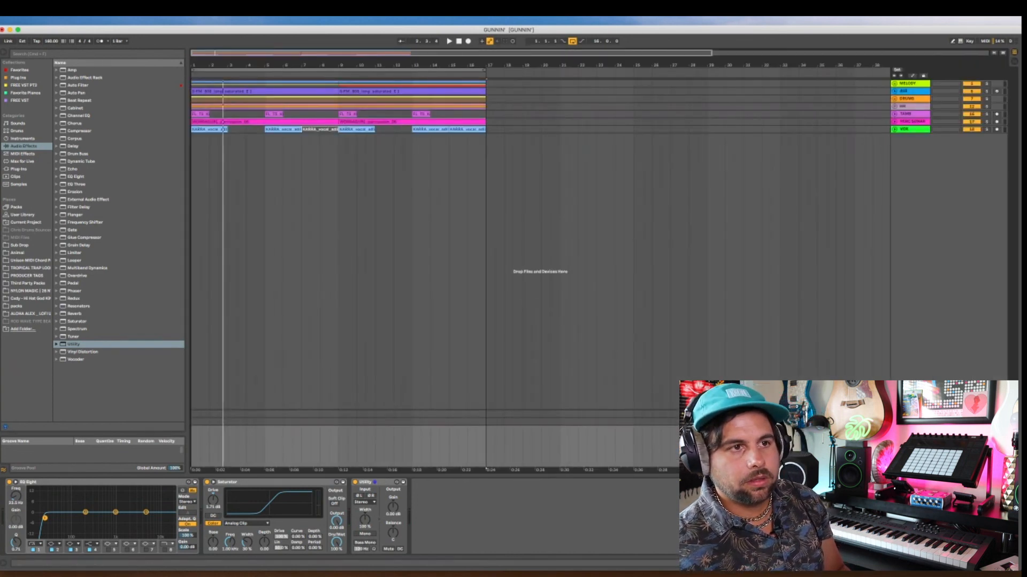
- Unfold the DRUMS group and its SNARE track and lower the snare's volume to about -20 dB
left_click(894, 100)
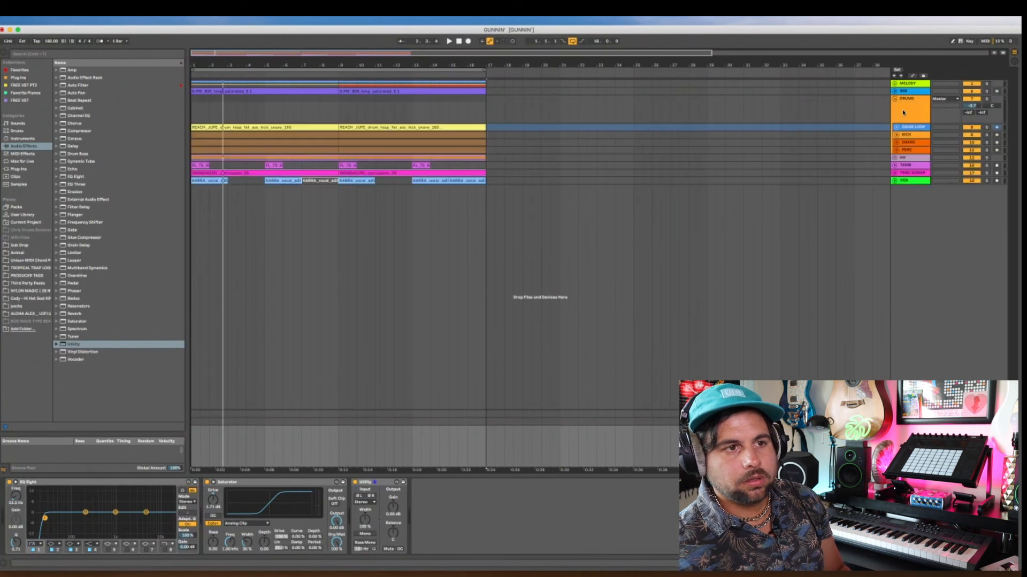
left_click(897, 142)
left_click_drag(971, 151, 971, 152)
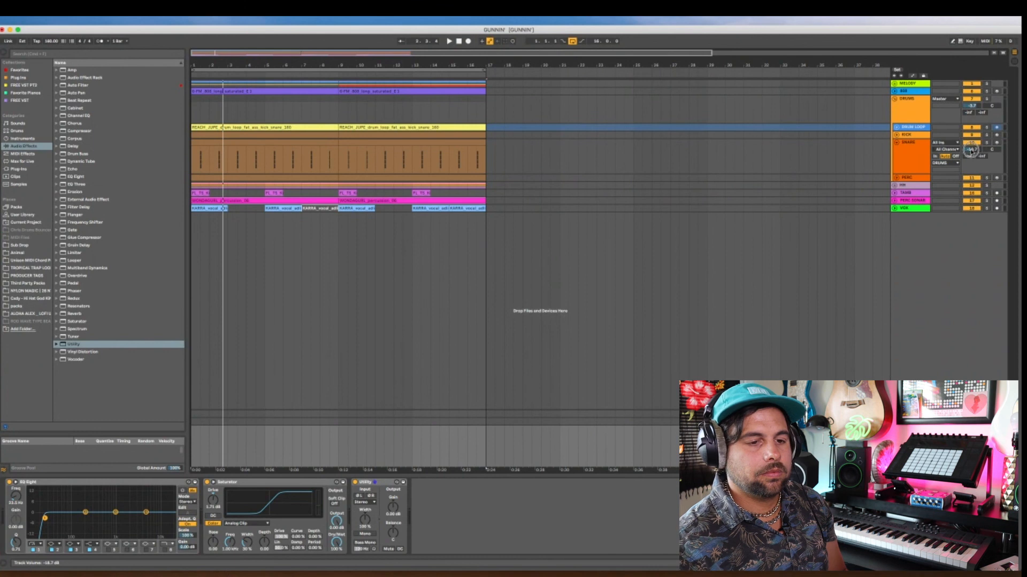
- Play the beat with the Master volume set to about -39 dB to check the mix balance at a very quiet level
key("space")
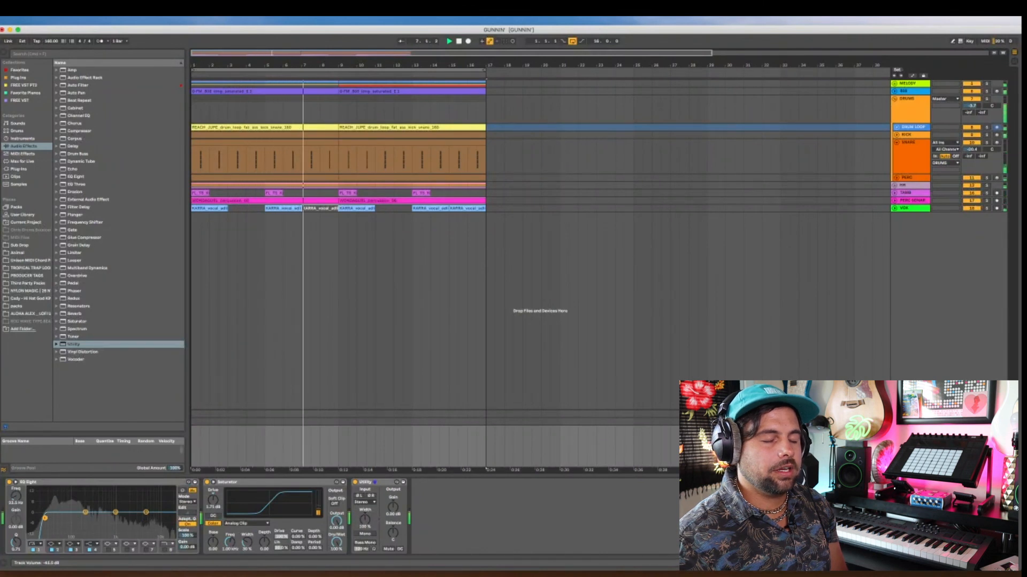
left_click_drag(973, 431, 973, 430)
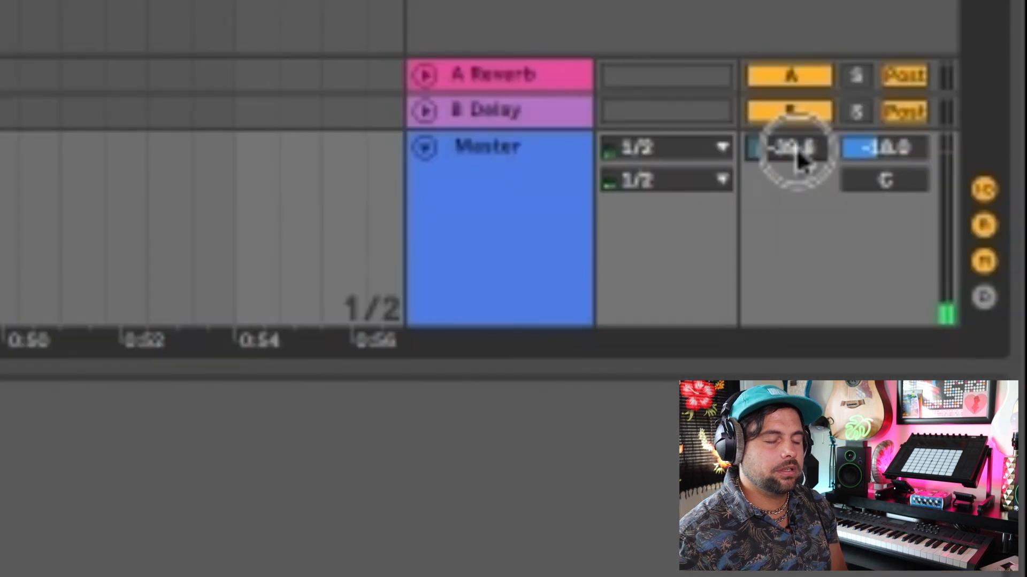
left_click_drag(800, 158, 801, 155)
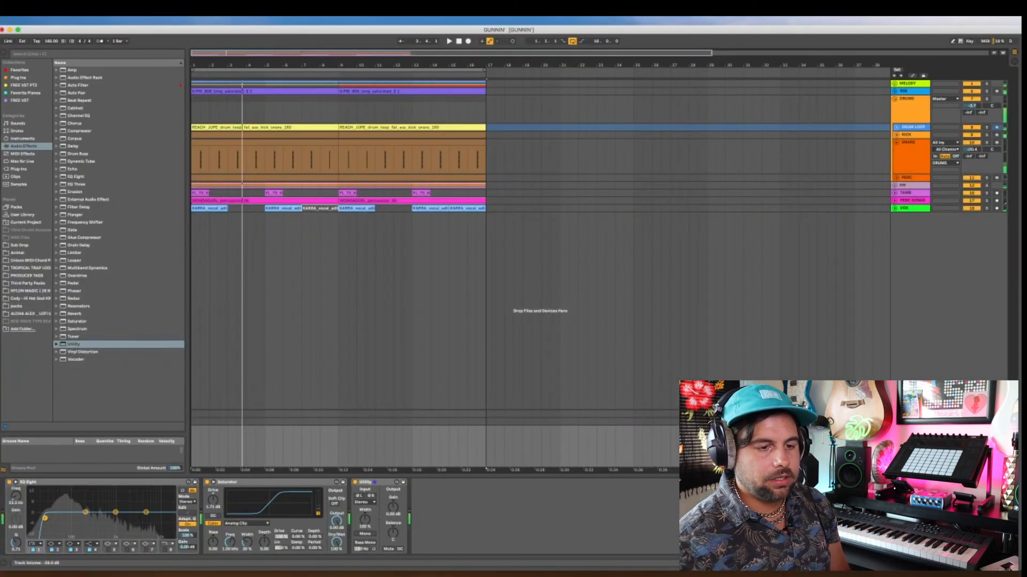
key("space")
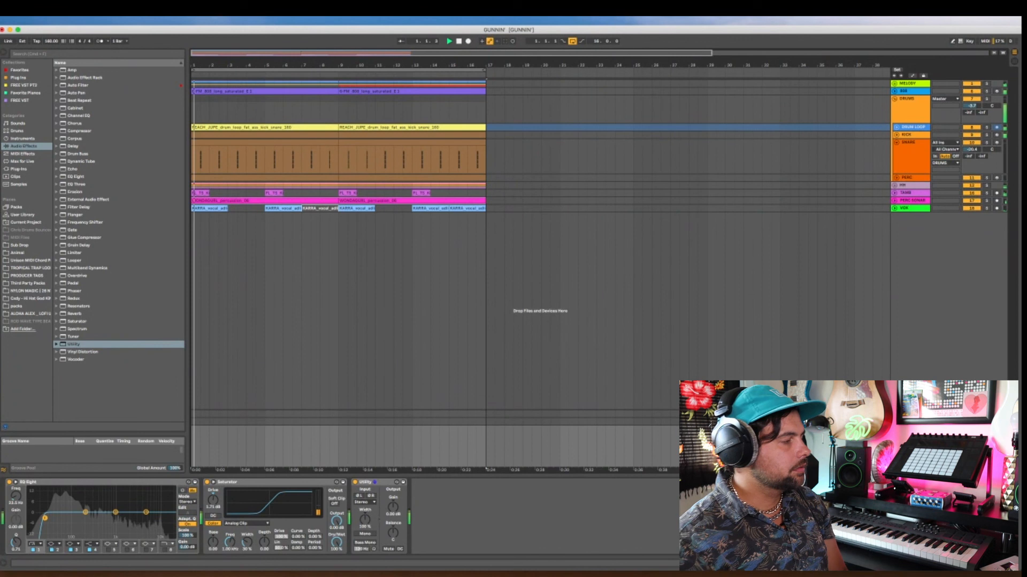
key("space")
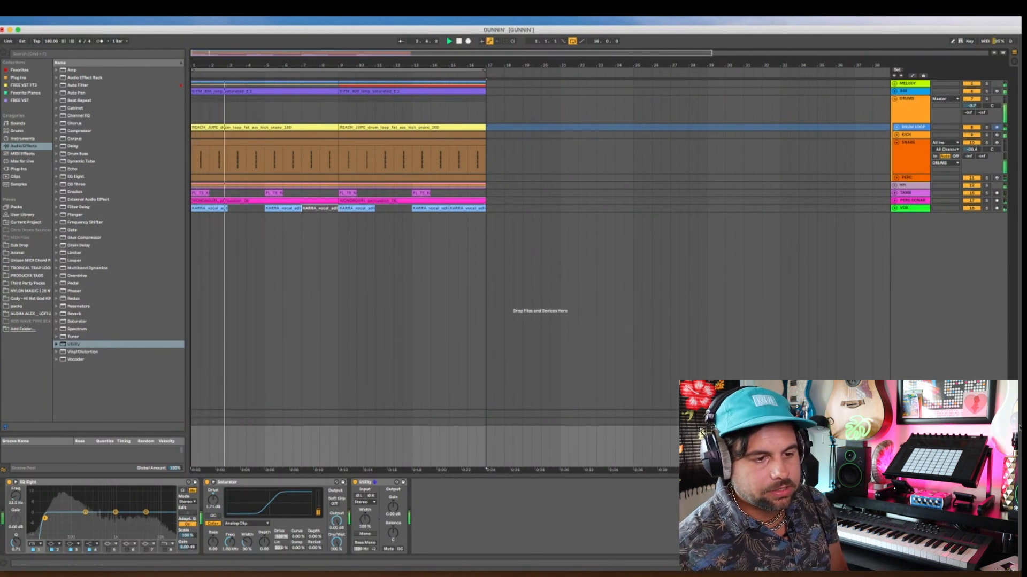
key("Tab")
key("Tab")
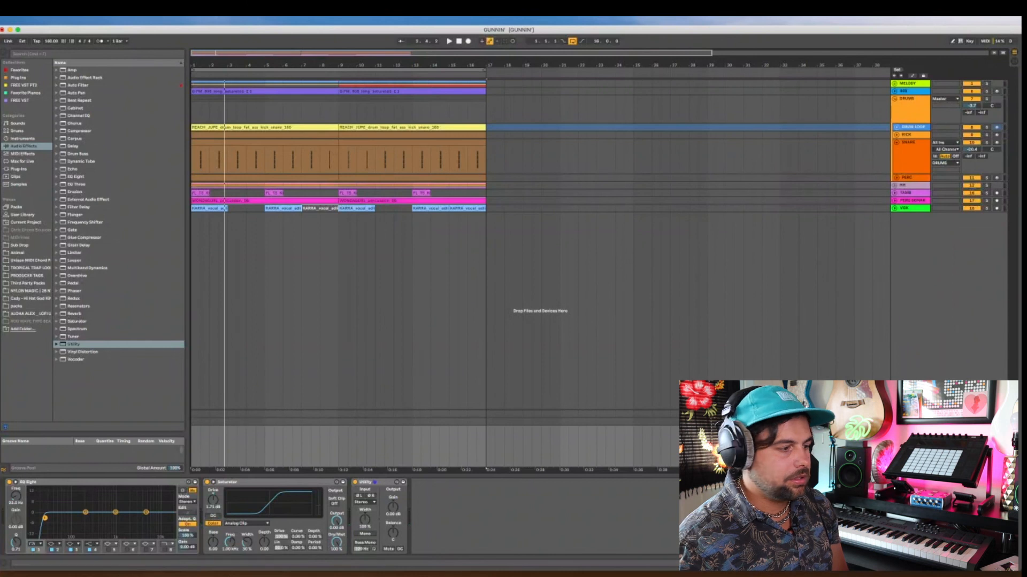
key("shift+Tab")
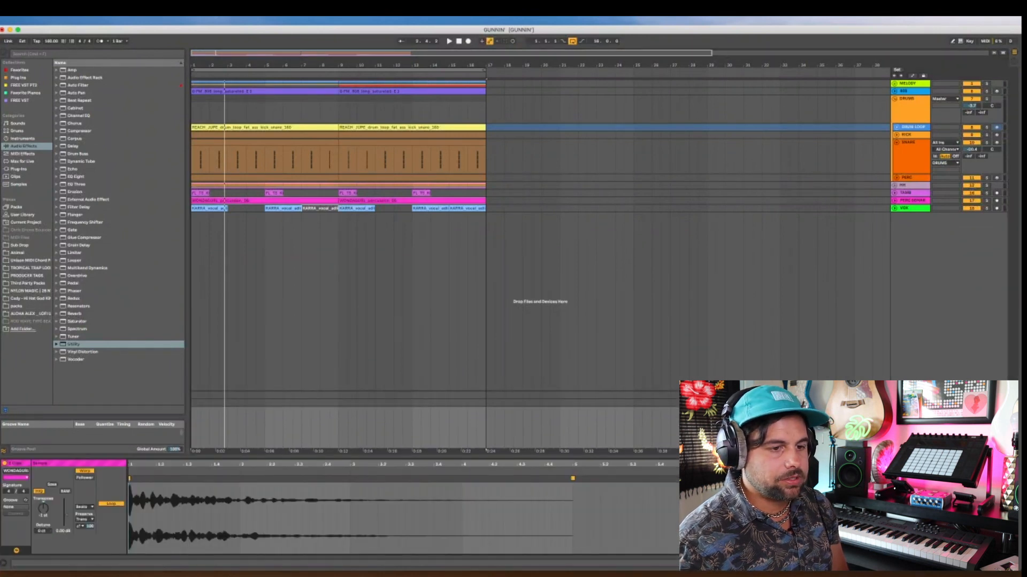
key("shift+Tab")
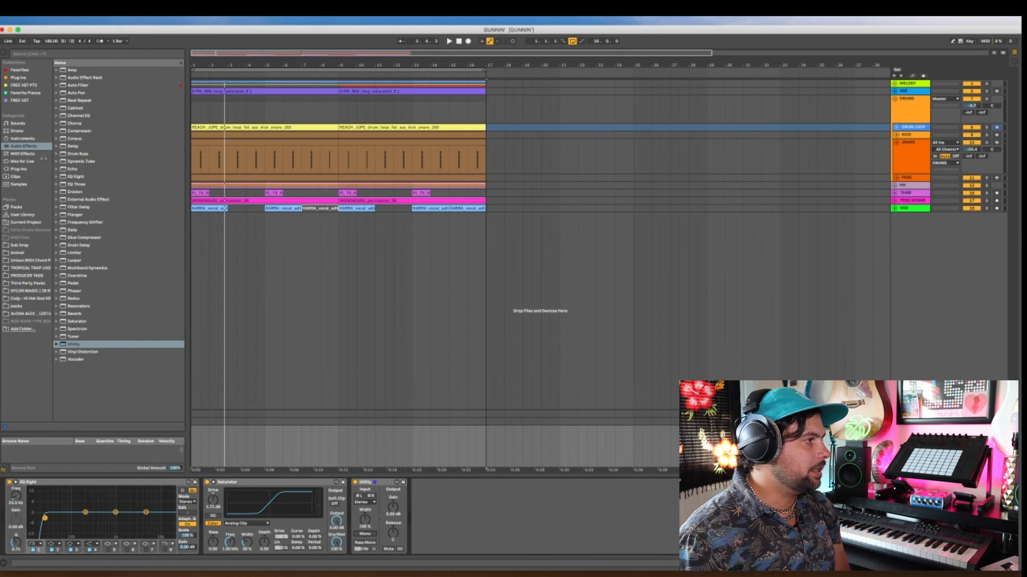
left_click(20, 169)
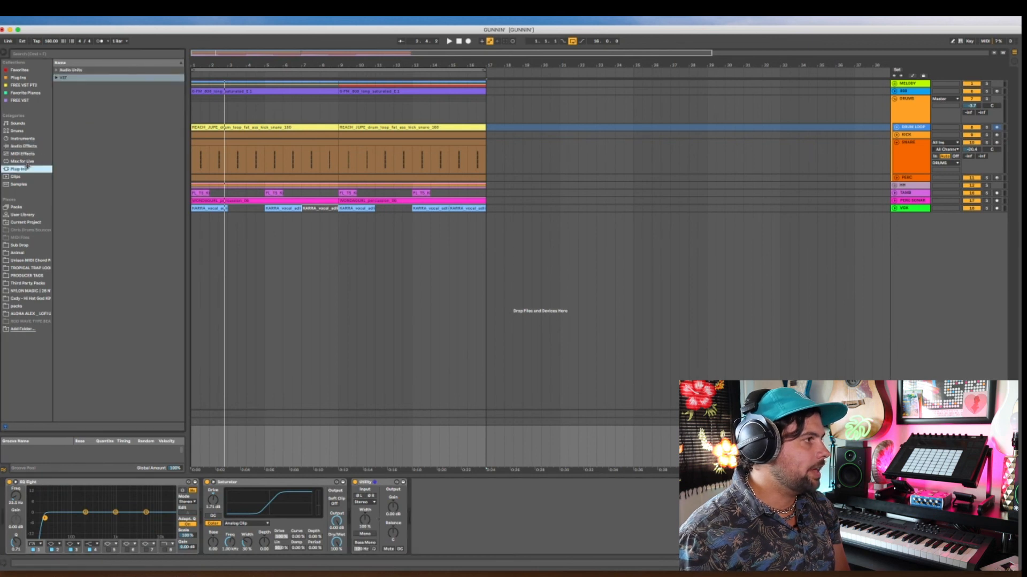
left_click(57, 78)
left_click(56, 78)
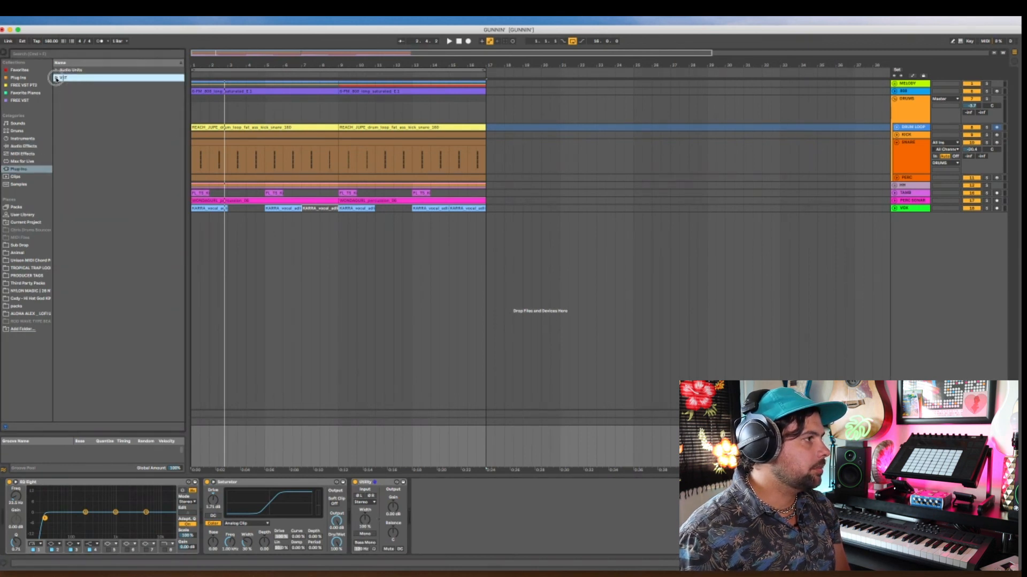
- Add the Stereo Enhanced Master rack from the Mixing & Mastering audio effect racks after the Master track's Utility
left_click(23, 146)
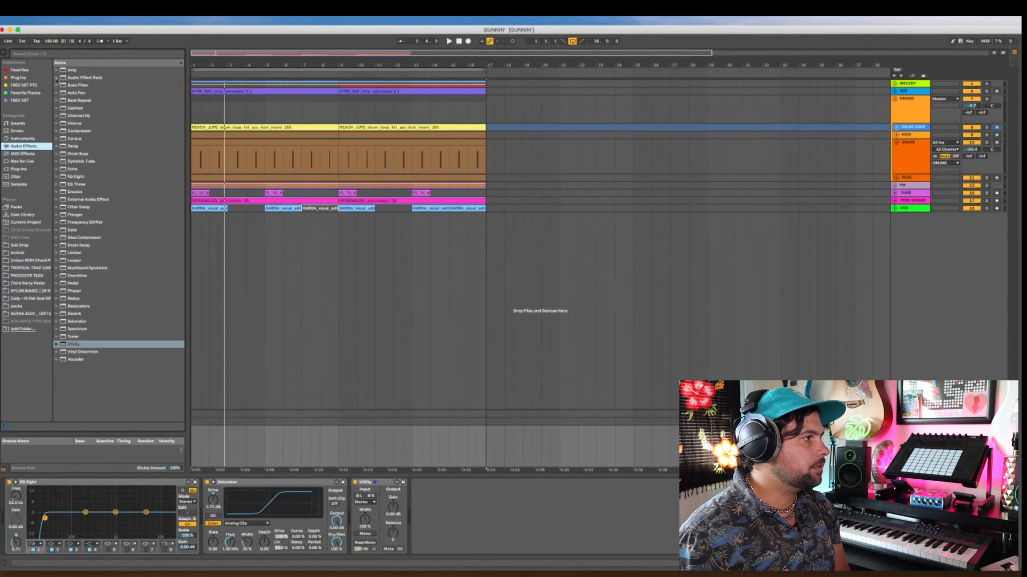
left_click(56, 78)
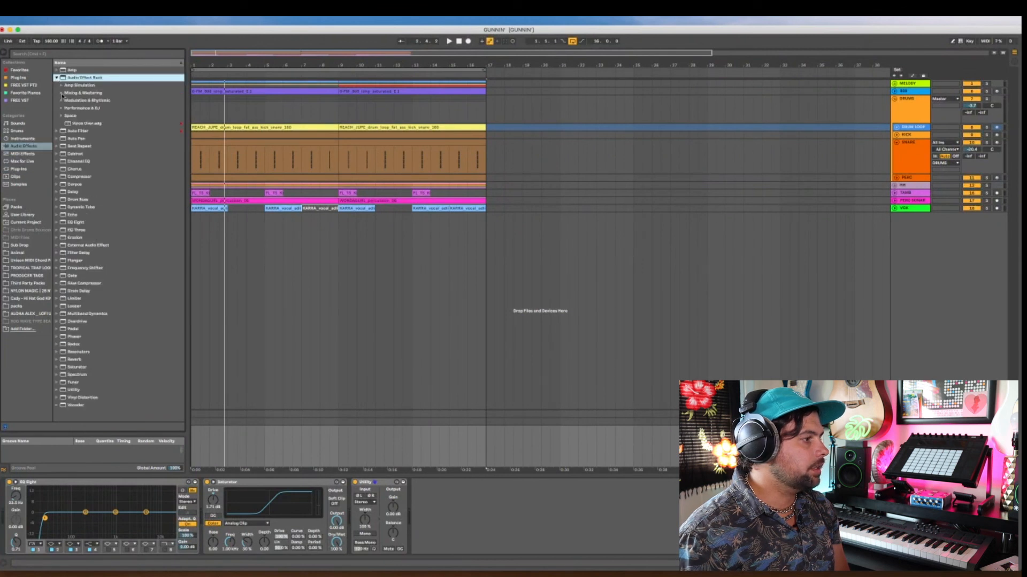
left_click(62, 94)
scroll(99, 285, "down", 2)
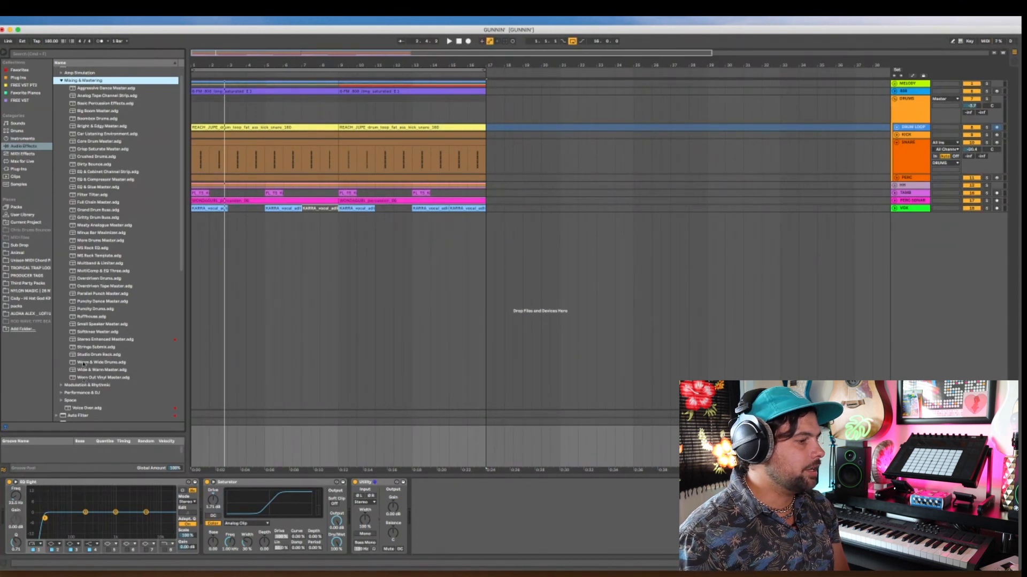
mouse_move(101, 340)
left_mouse_down()
mouse_move(178, 396)
mouse_move(449, 503)
left_mouse_up()
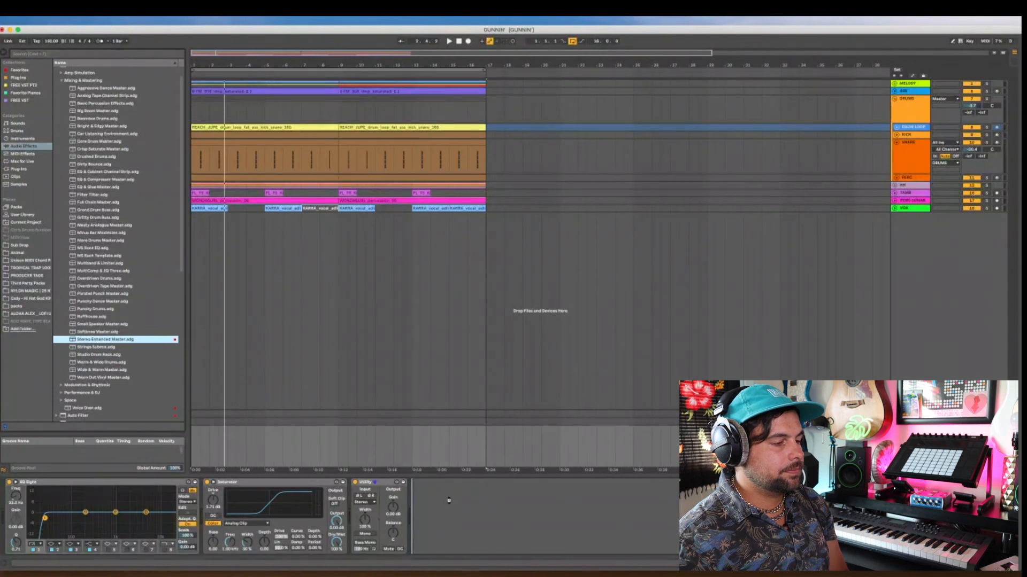
left_click_drag(448, 500, 448, 500)
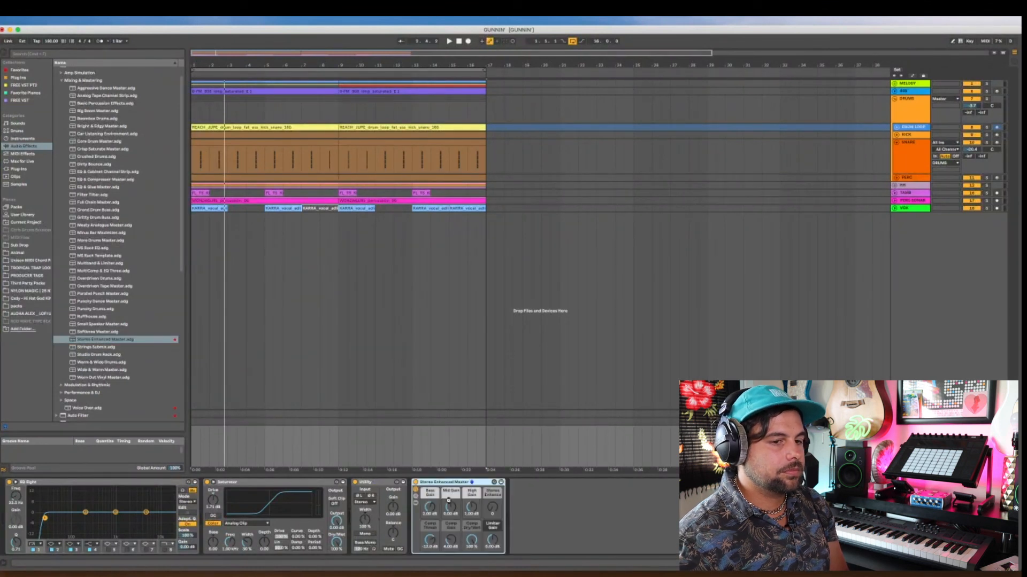
- Play the beat through the Stereo Enhanced Master rack and switch to Session View to check the track levels
key("space")
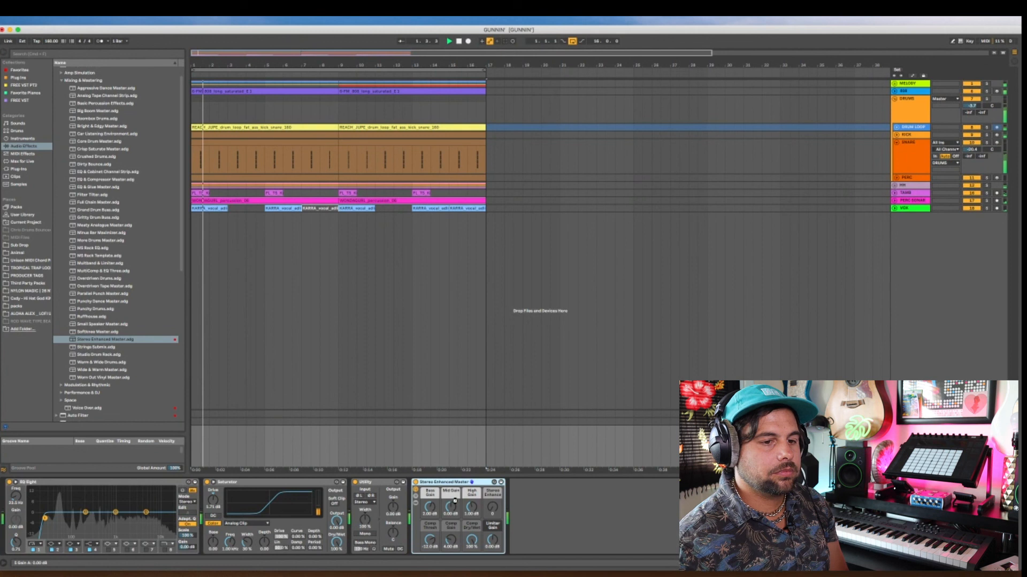
key("Tab")
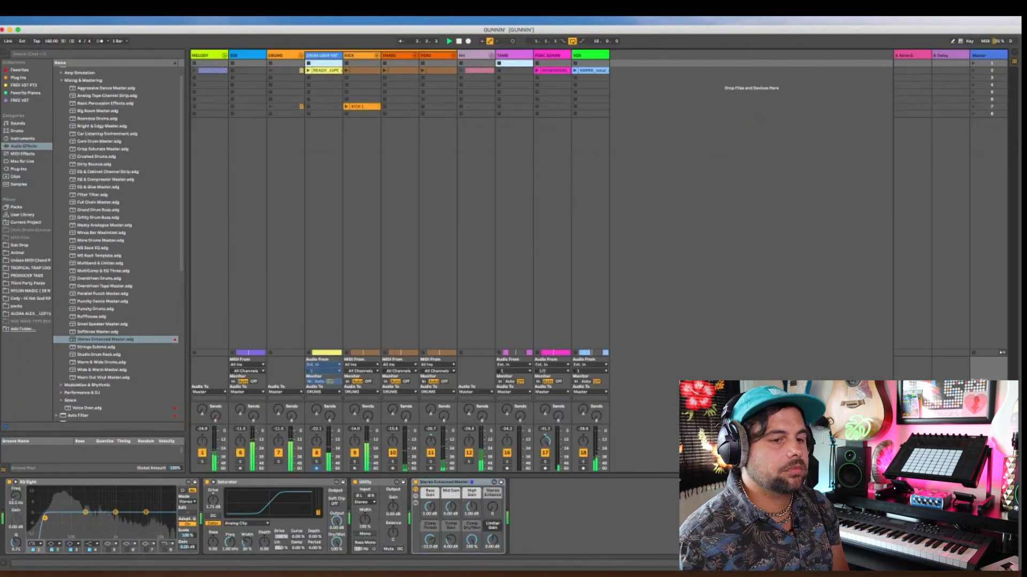